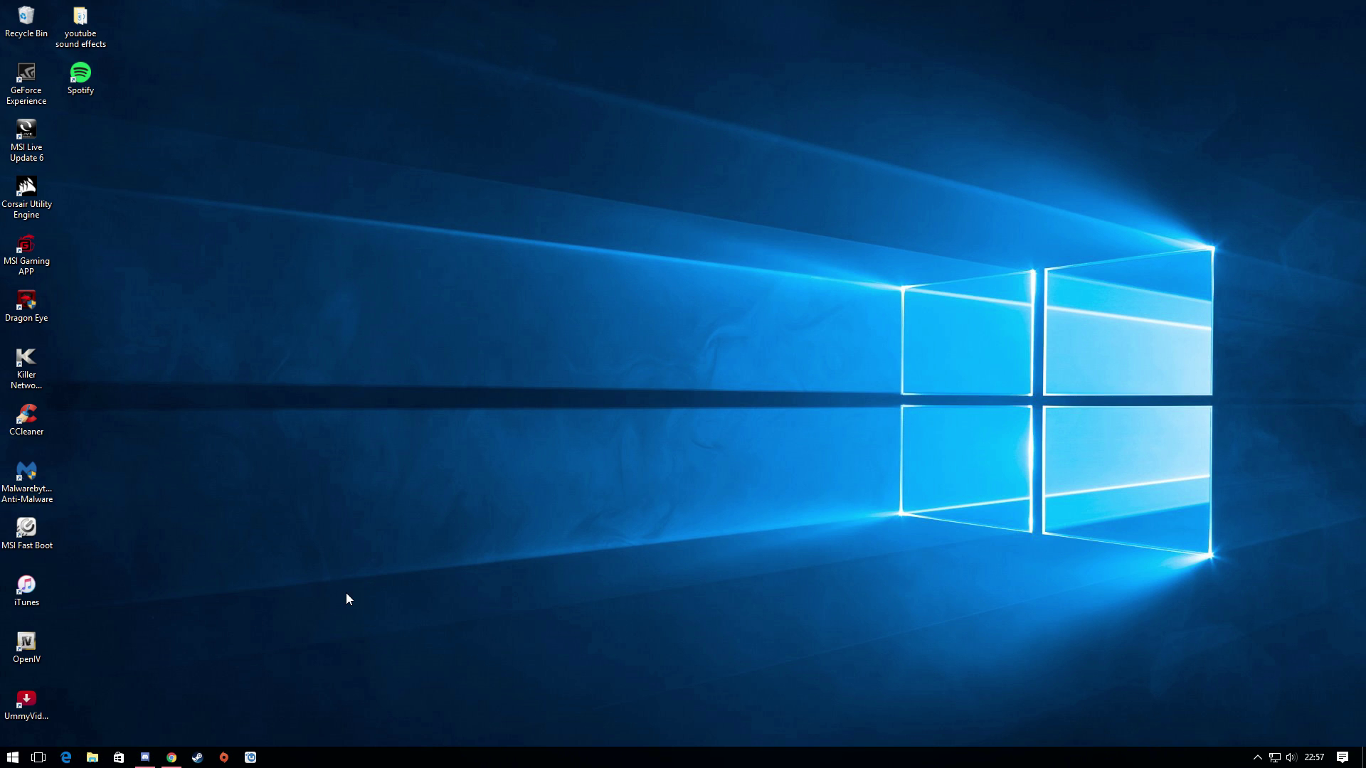
Step: Restore the Chrome window showing the GTA5-Mods page from the taskbar
{"action": "left_click", "coordinate": [171, 758]}
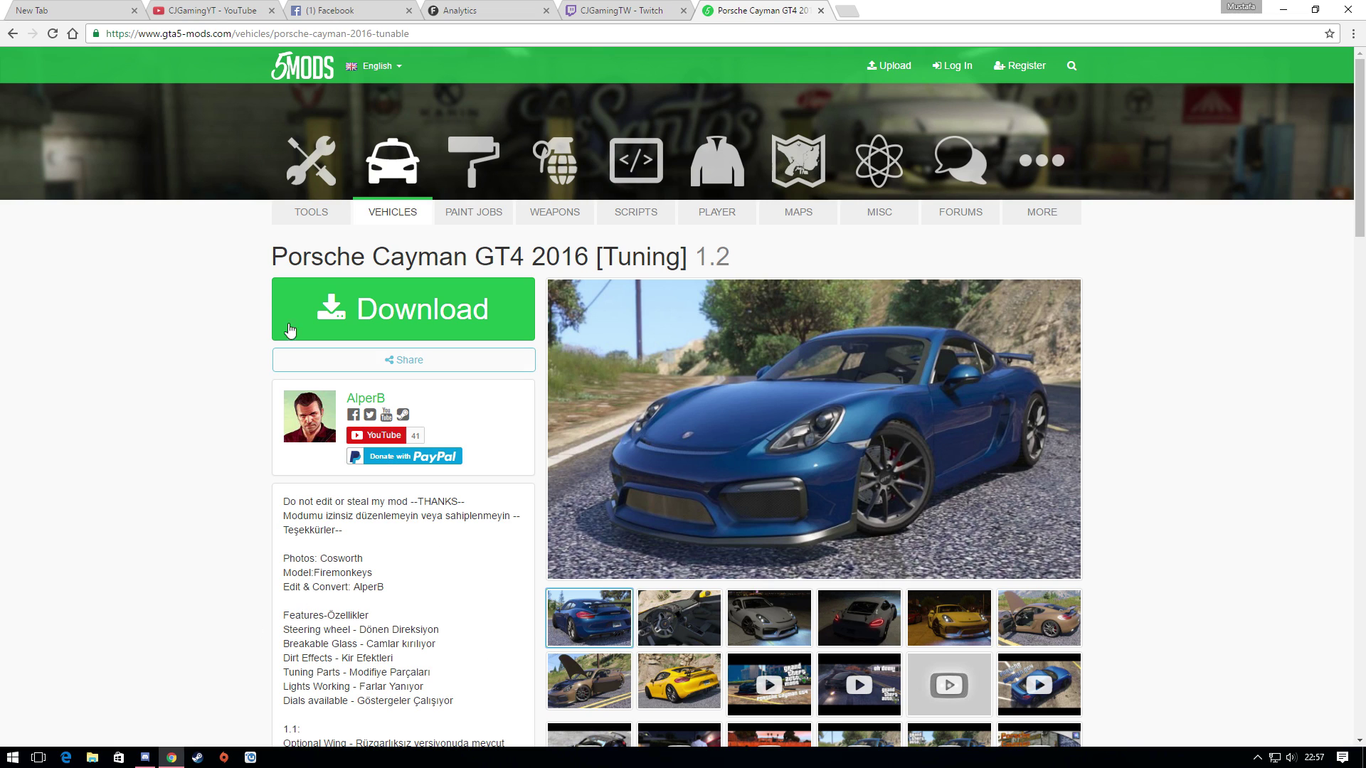
Step: Go to the GTA5-Mods homepage and open the 2012 Renault Twizy mod page
{"action": "left_click", "coordinate": [281, 71]}
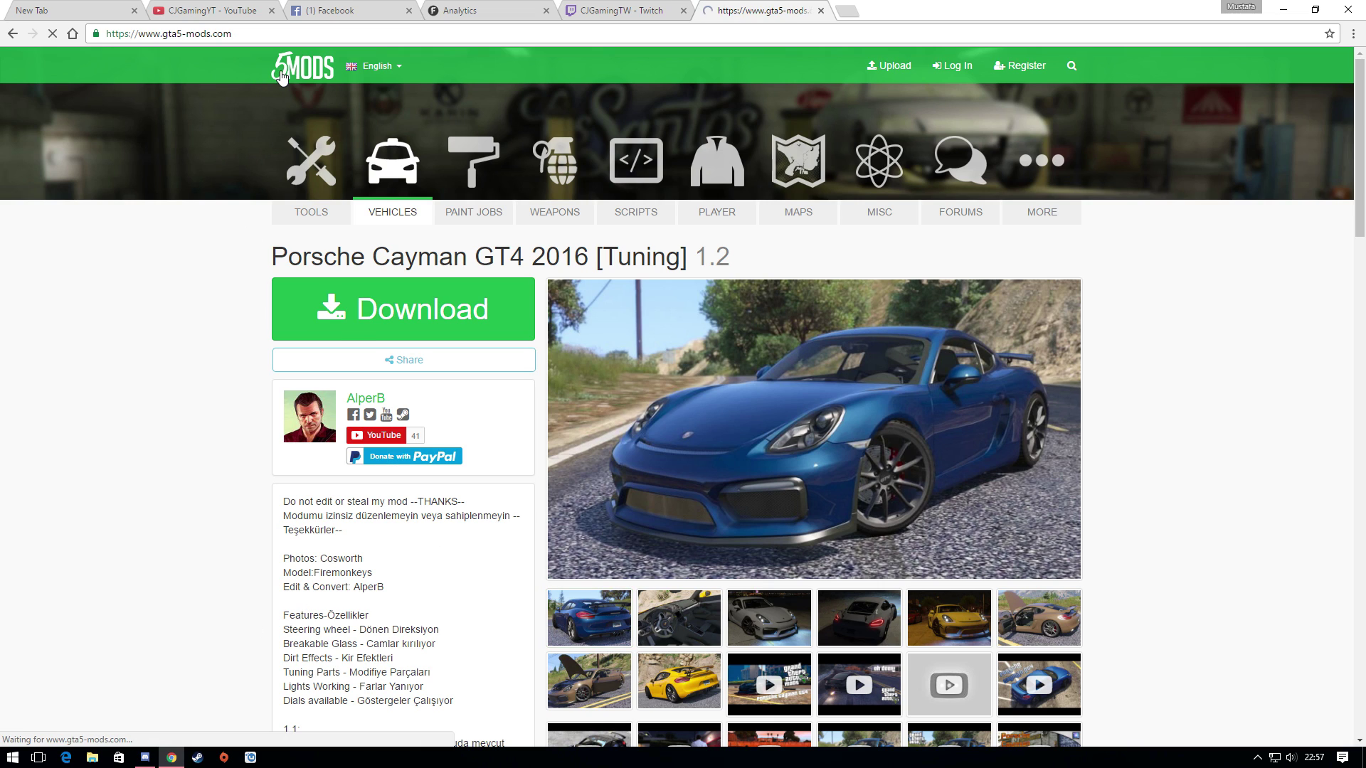
{"action": "scroll", "coordinate": [684, 427], "scroll_direction": "down", "scroll_amount": 3}
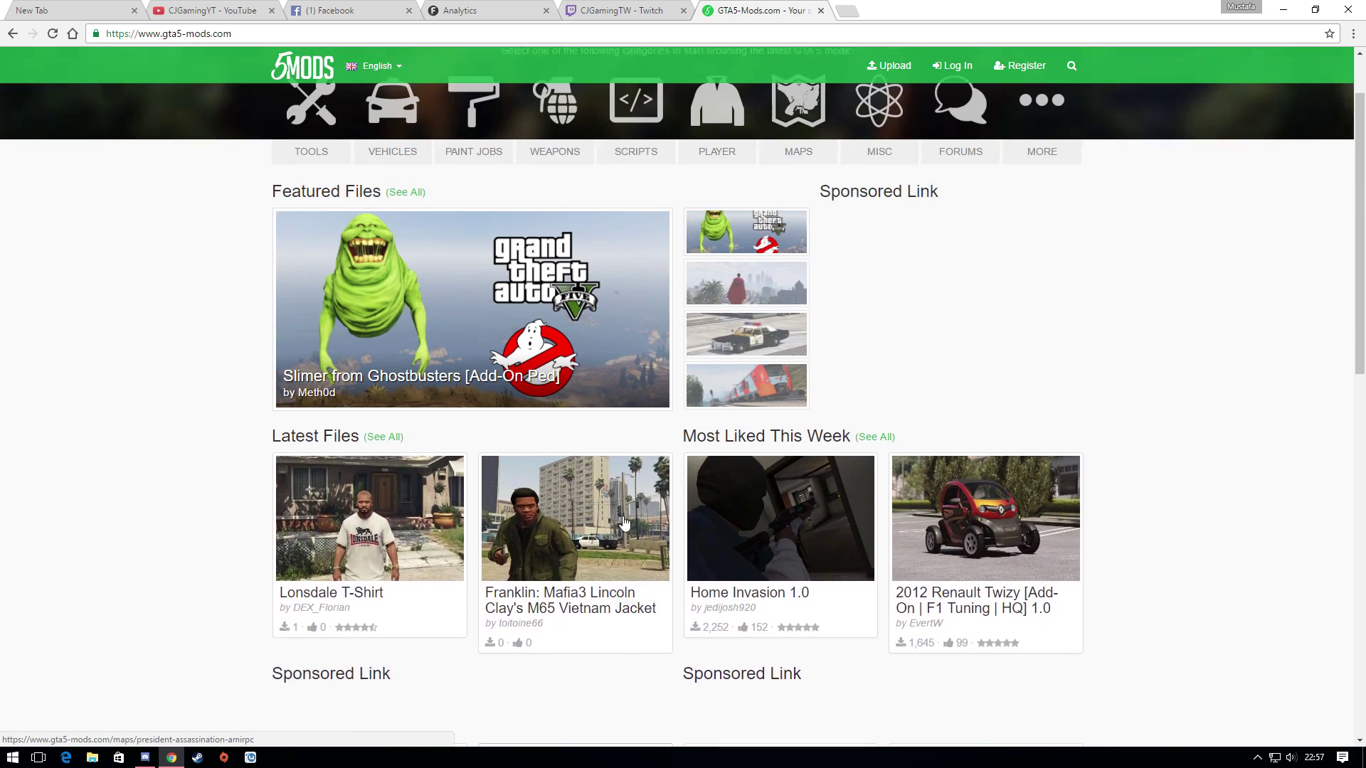
{"action": "scroll", "coordinate": [824, 230], "scroll_direction": "up", "scroll_amount": 3}
{"action": "scroll", "coordinate": [915, 324], "scroll_direction": "down", "scroll_amount": 1}
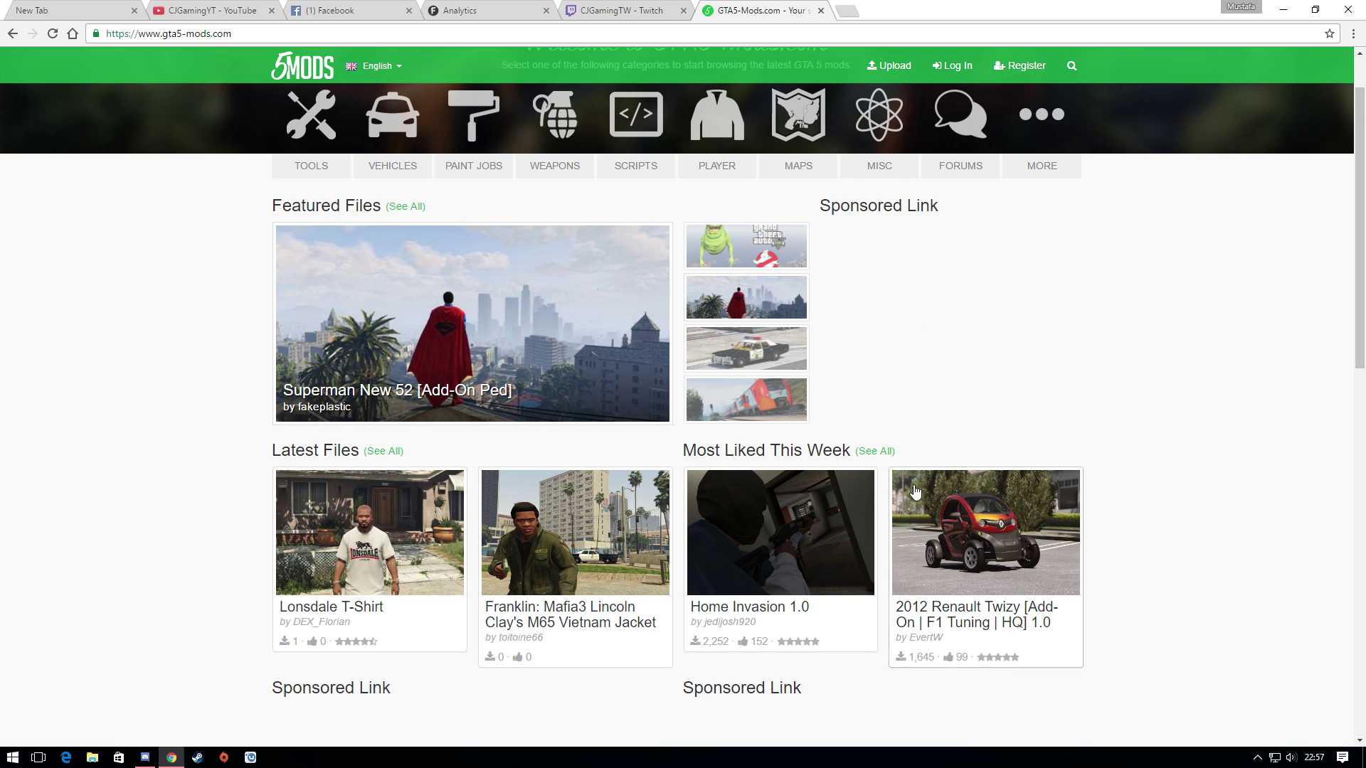
{"action": "scroll", "coordinate": [1243, 488], "scroll_direction": "down", "scroll_amount": 1}
{"action": "left_click", "coordinate": [986, 491]}
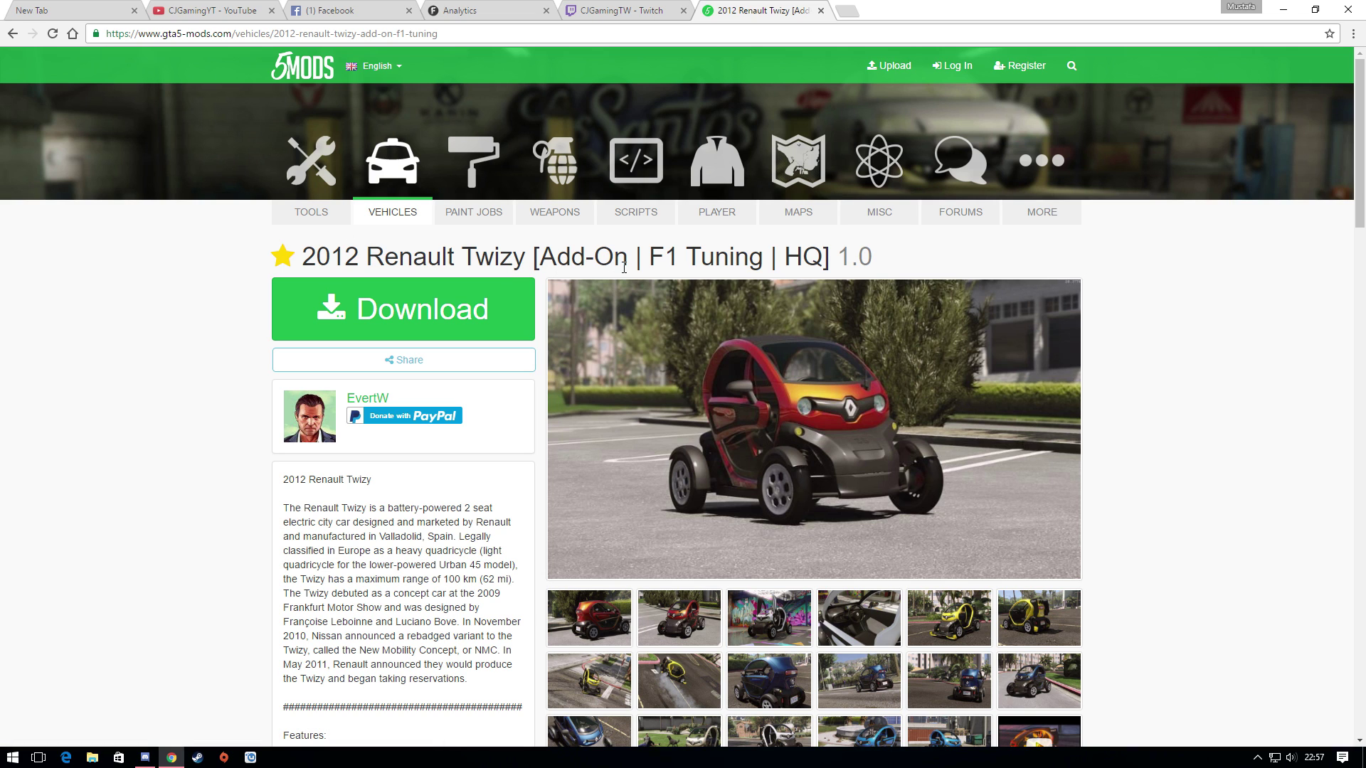
Step: Browse the Twizy screenshots in the gallery viewer, then go to its download page
{"action": "scroll", "coordinate": [779, 377], "scroll_direction": "down", "scroll_amount": 1}
{"action": "left_click", "coordinate": [783, 546]}
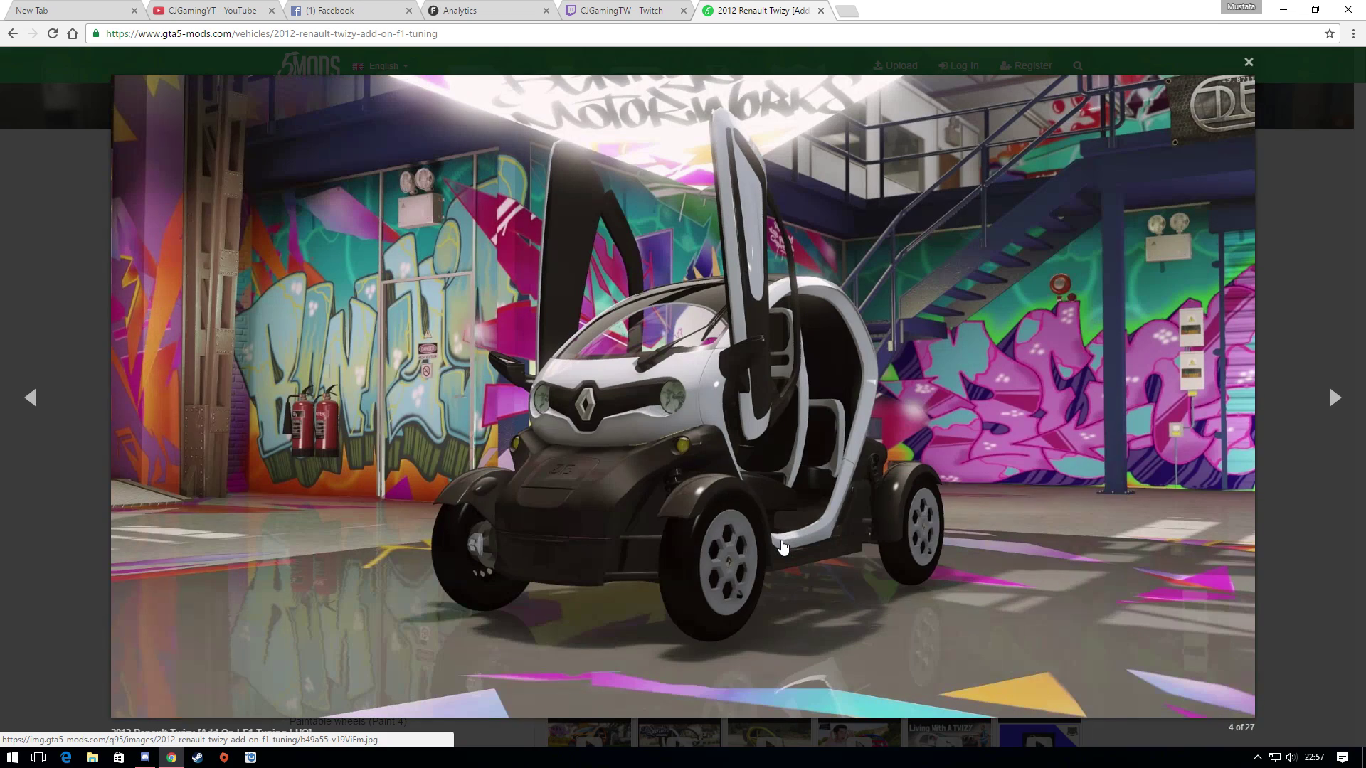
{"action": "left_click", "coordinate": [1333, 399]}
{"action": "left_click", "coordinate": [1331, 409]}
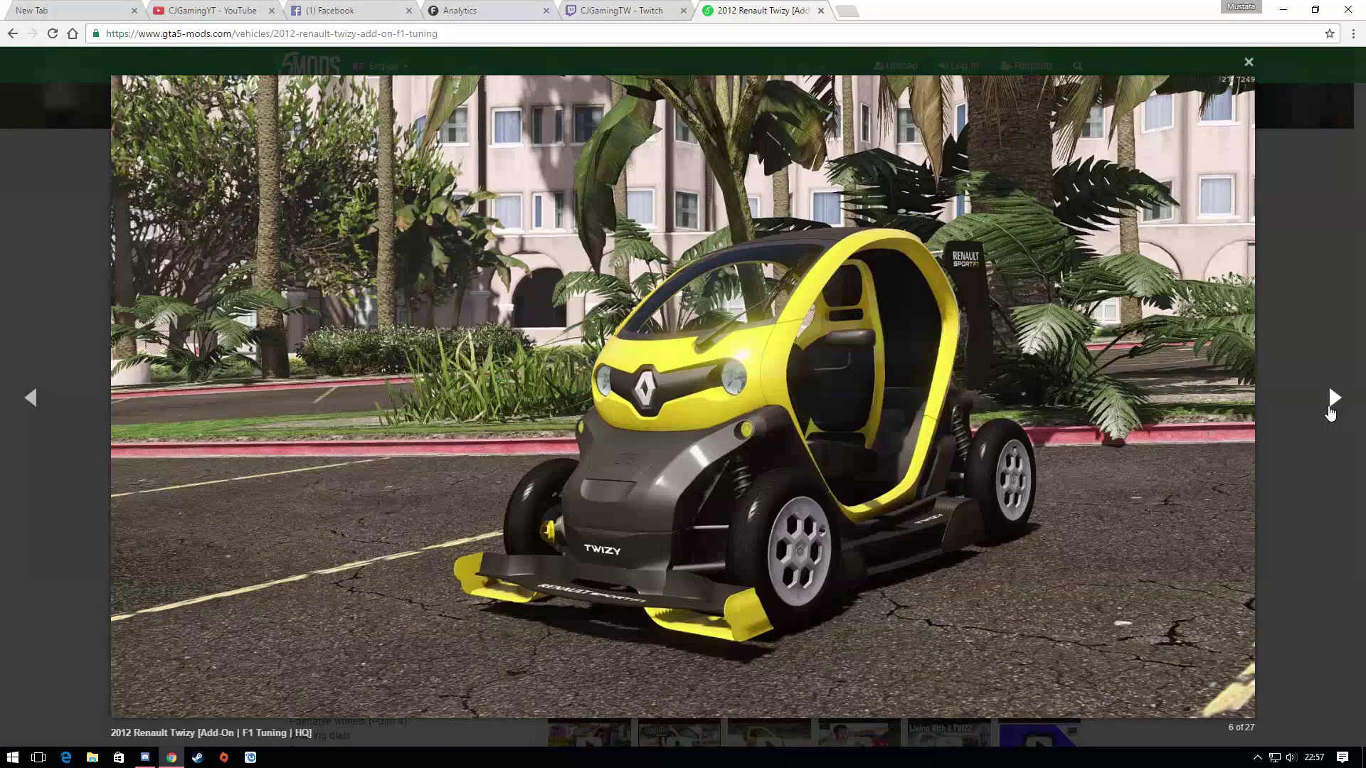
{"action": "left_click", "coordinate": [1330, 414]}
{"action": "left_click", "coordinate": [1249, 64]}
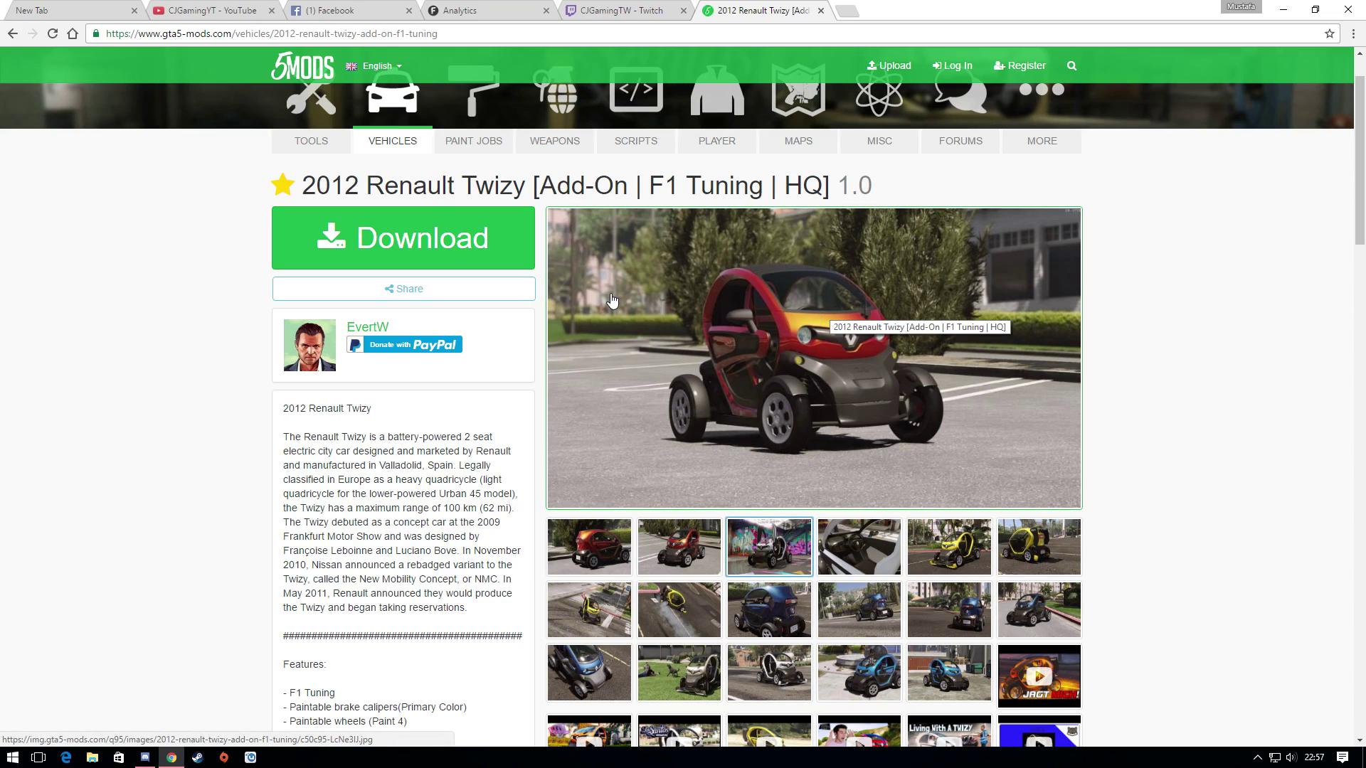
{"action": "left_click", "coordinate": [427, 239]}
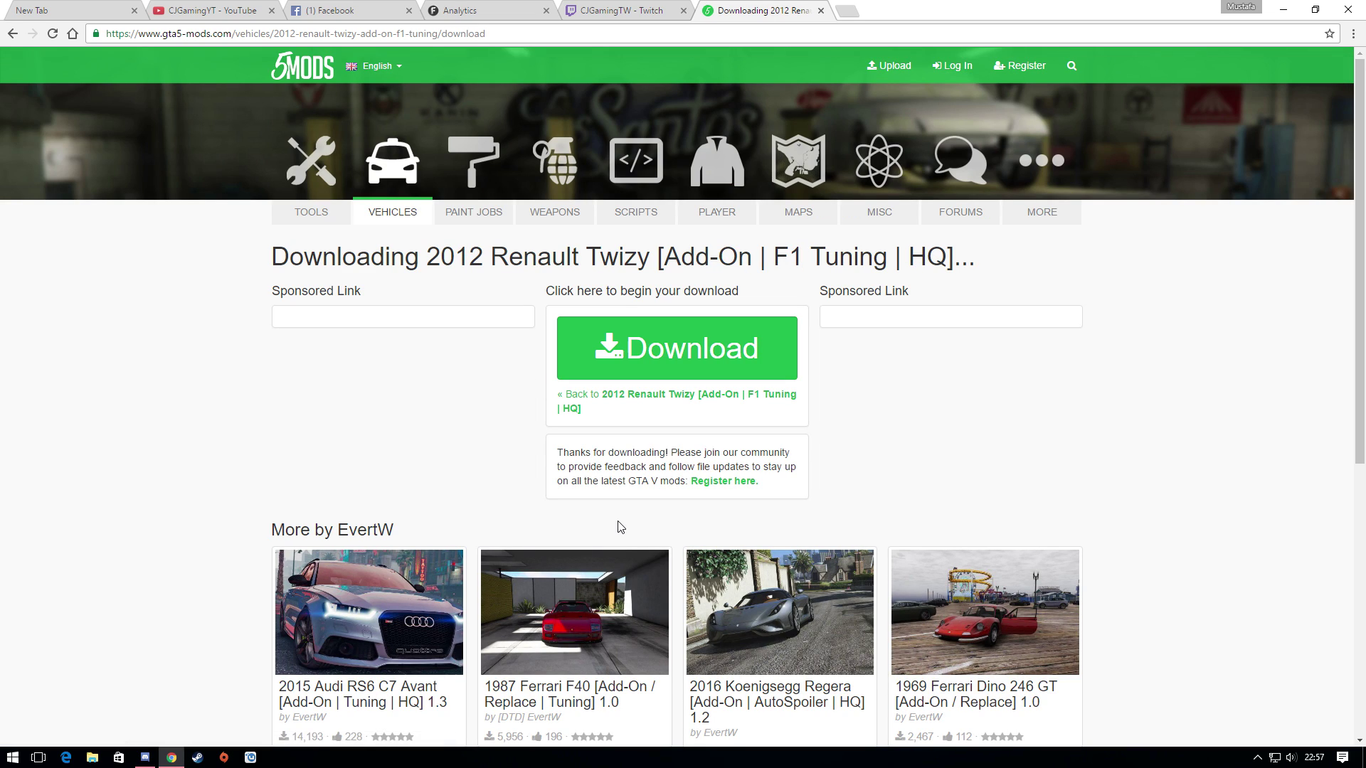
Step: Download the Twizy archive and save eb09fa-twizy.rar to the Desktop
{"action": "left_click", "coordinate": [665, 345]}
{"action": "left_click_drag", "start_coordinate": [205, 16], "coordinate": [359, 114]}
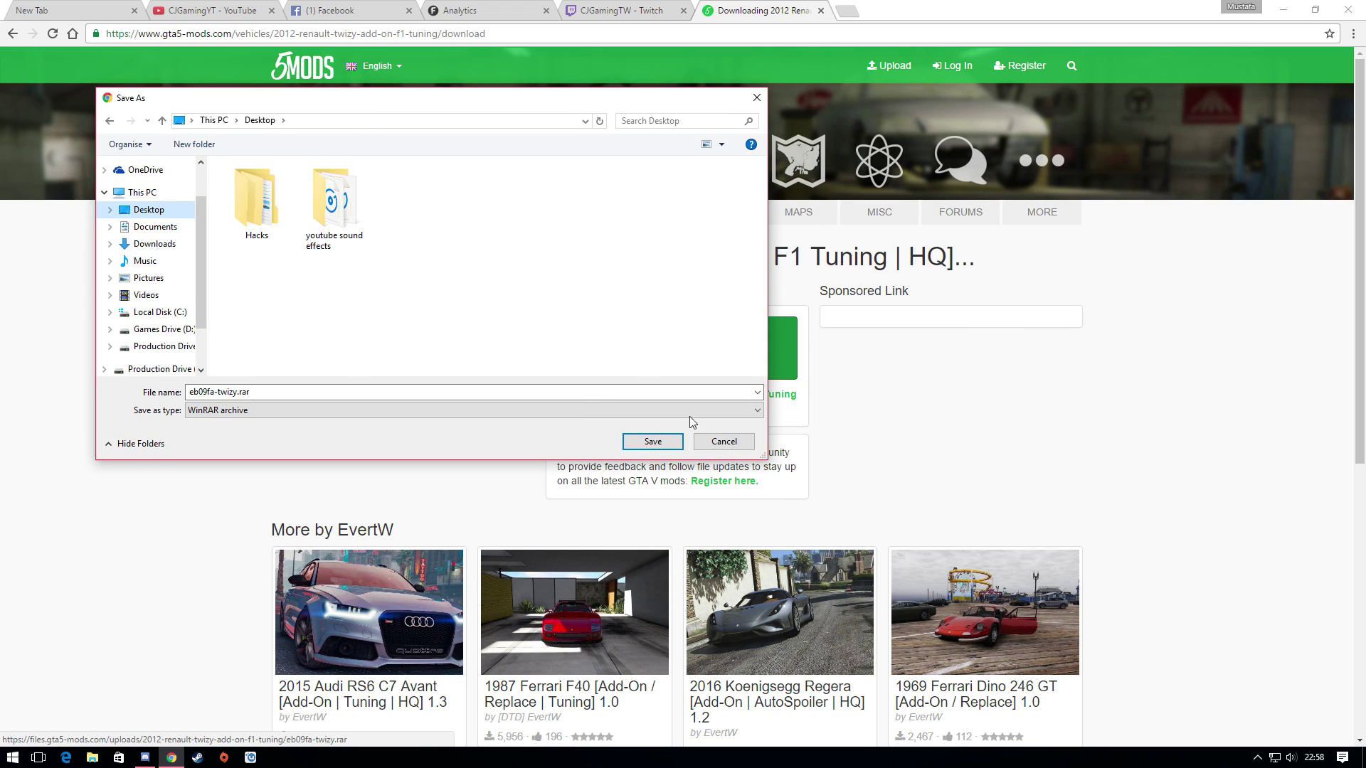
{"action": "left_click", "coordinate": [639, 445]}
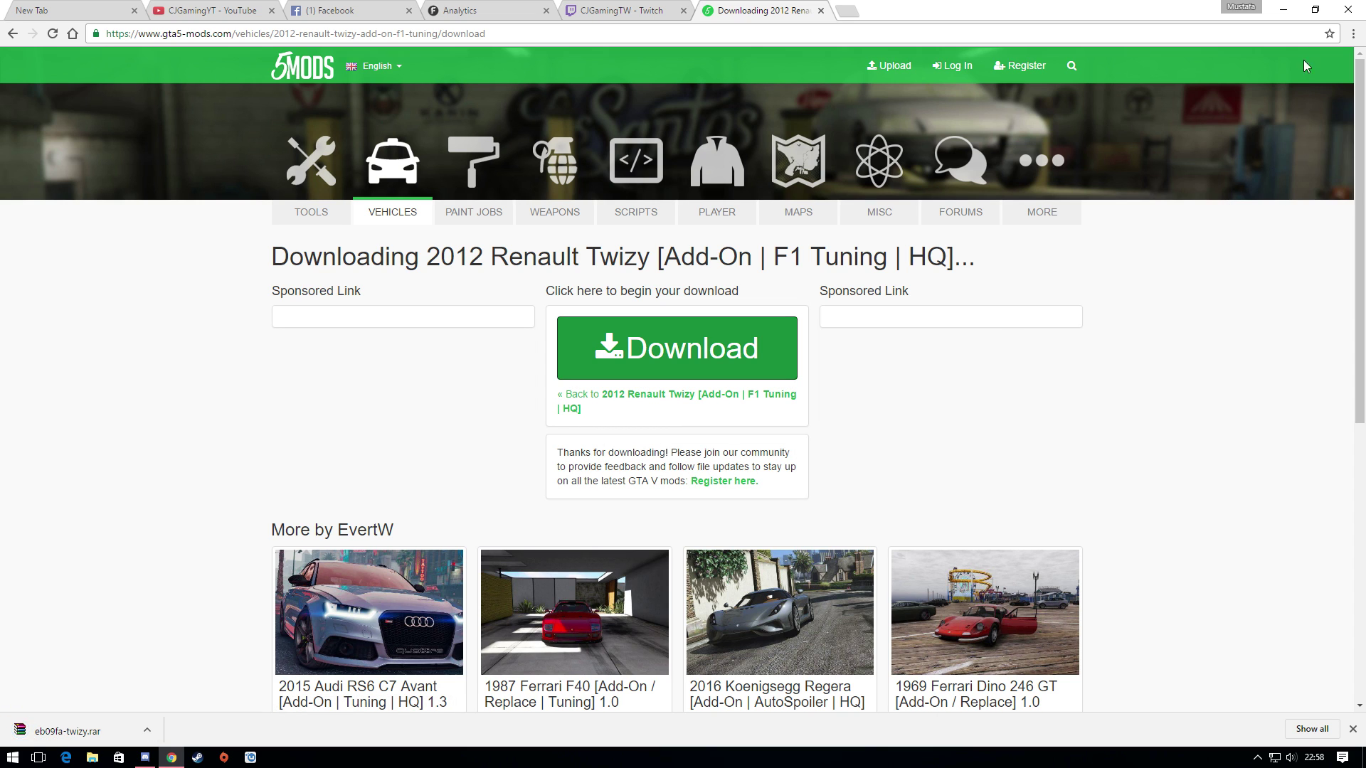
Step: Minimize Chrome, place the eb09fa-twizy.rar icon at the desktop's top centre, and launch OpenIV
{"action": "left_click", "coordinate": [1284, 9]}
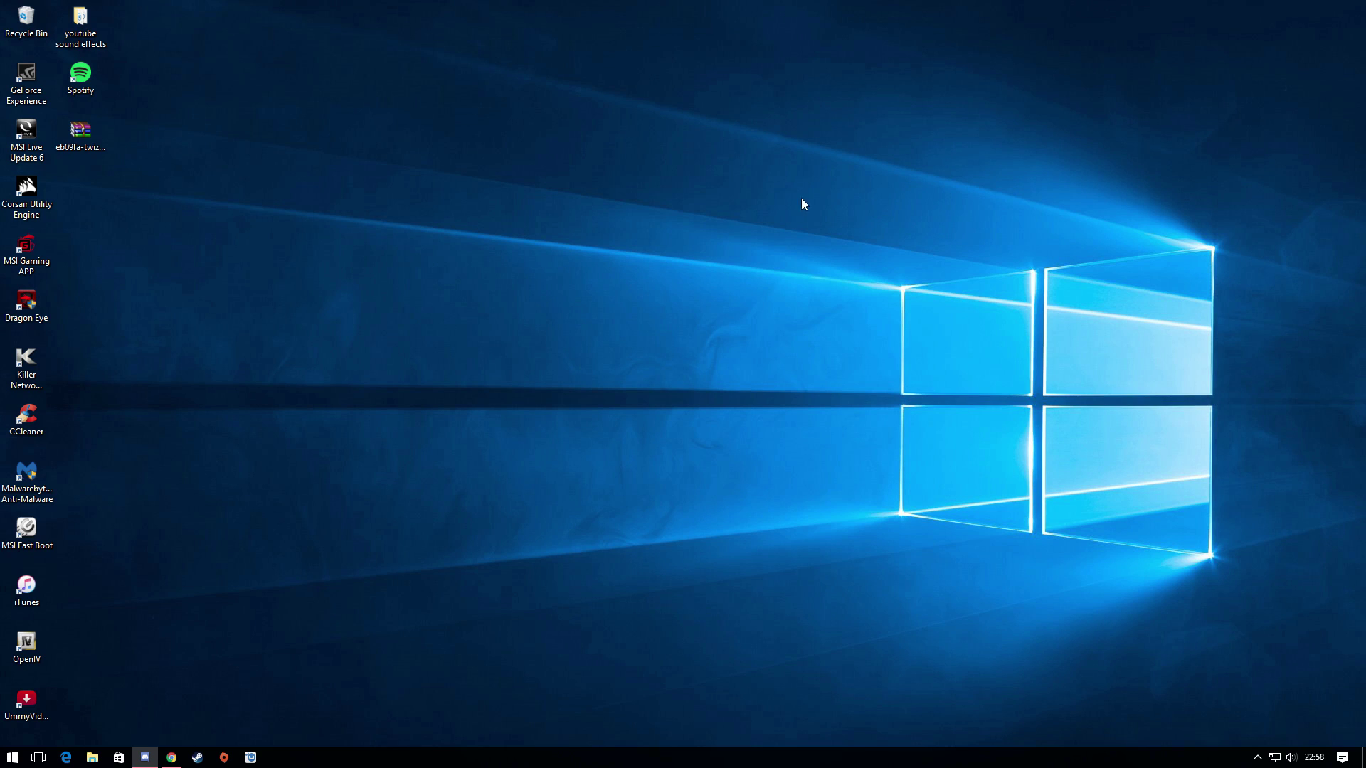
{"action": "left_click_drag", "start_coordinate": [81, 135], "coordinate": [670, 83]}
{"action": "left_click", "coordinate": [657, 174]}
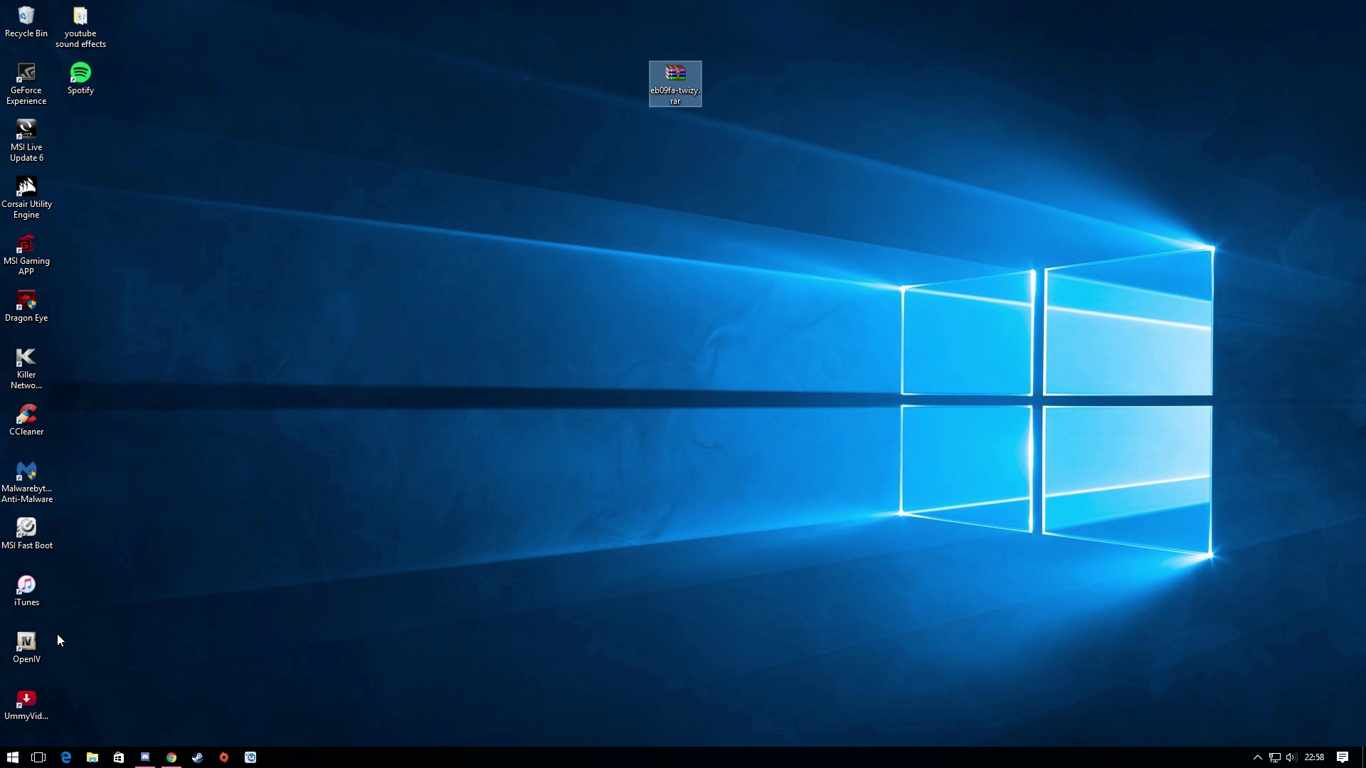
{"action": "left_click", "coordinate": [38, 647]}
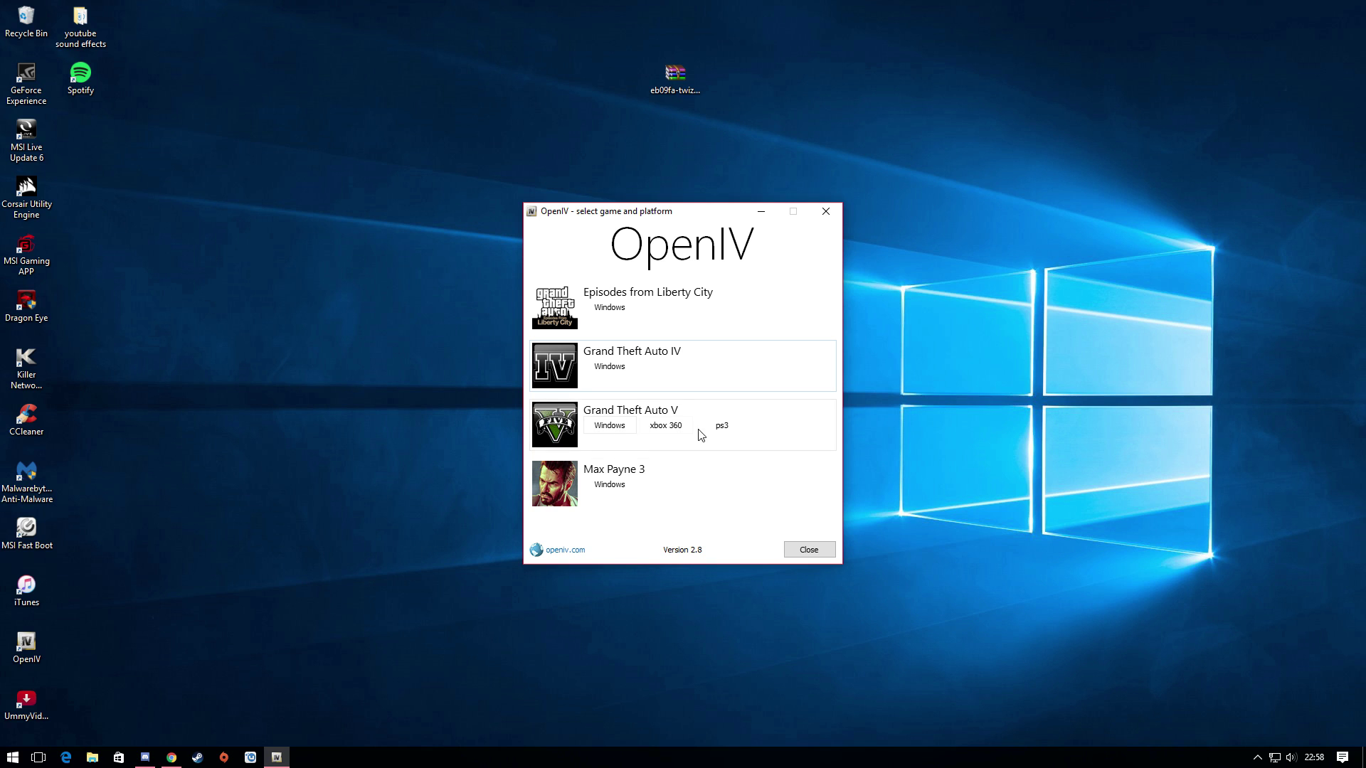
Step: Open GTA V for Windows in OpenIV, snap it to the left half, and open eb09fa-twizy.rar
{"action": "left_click", "coordinate": [602, 427]}
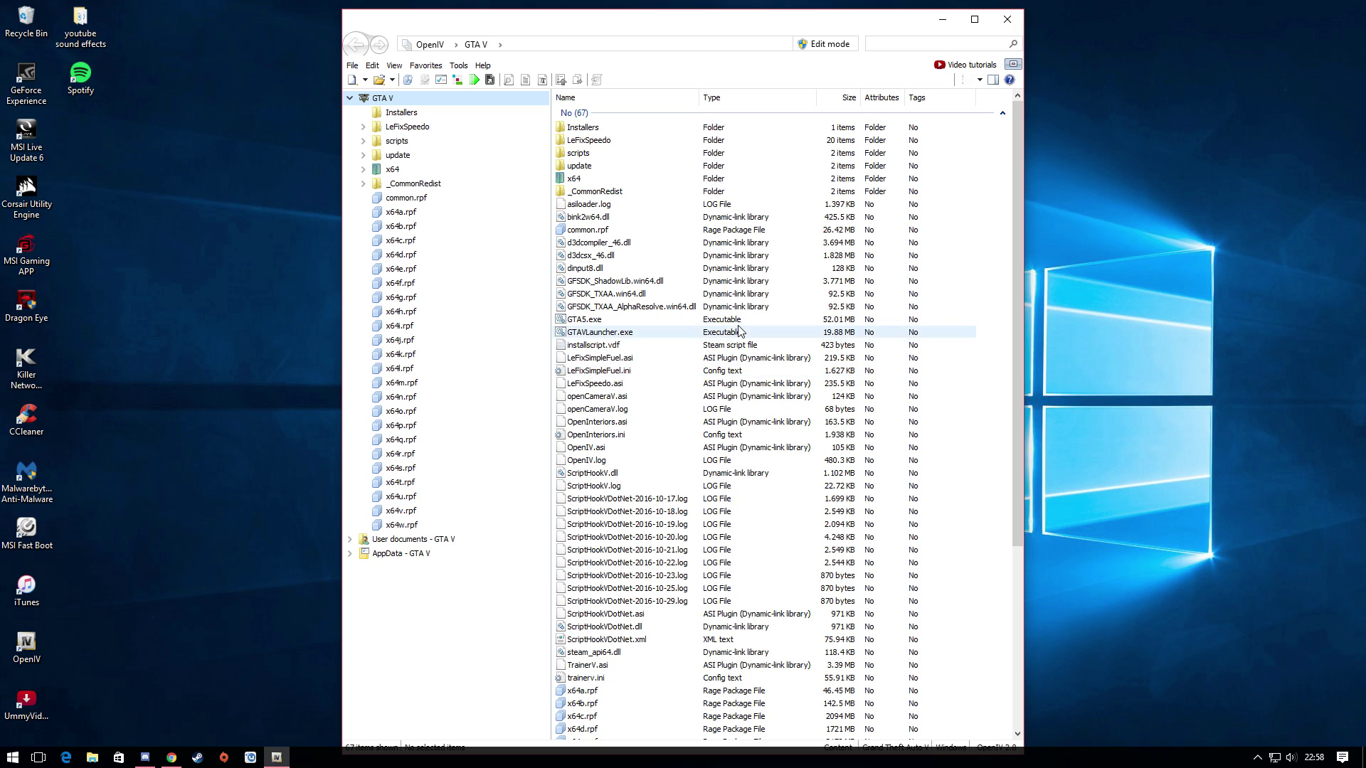
{"action": "left_click_drag", "start_coordinate": [735, 14], "coordinate": [735, 49]}
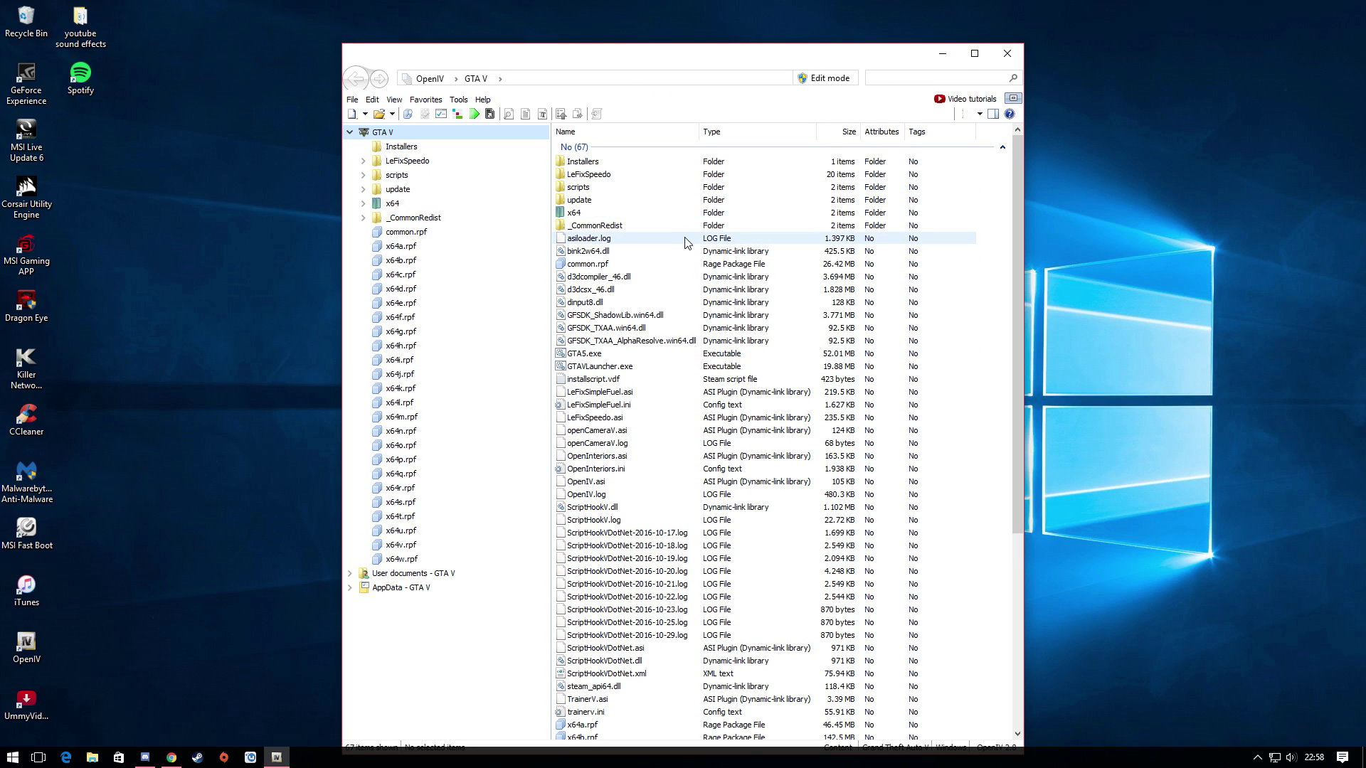
{"action": "left_click_drag", "start_coordinate": [604, 66], "coordinate": [2, 82]}
{"action": "left_click", "coordinate": [780, 7]}
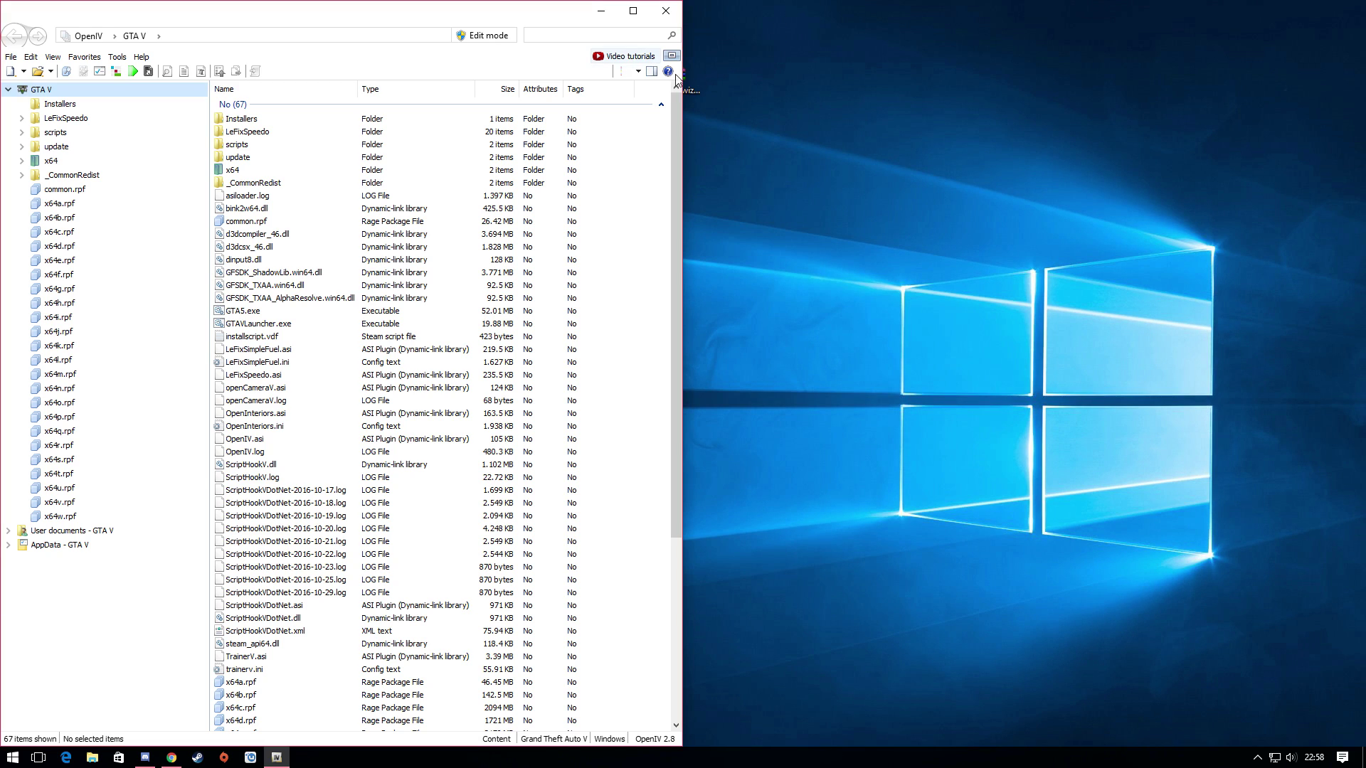
{"action": "double_click", "coordinate": [839, 91]}
Step: Snap WinRAR to the top-right quarter and open README.txt from the archive in Notepad
{"action": "left_click_drag", "start_coordinate": [1005, 107], "coordinate": [1363, 3]}
{"action": "left_click", "coordinate": [824, 262]}
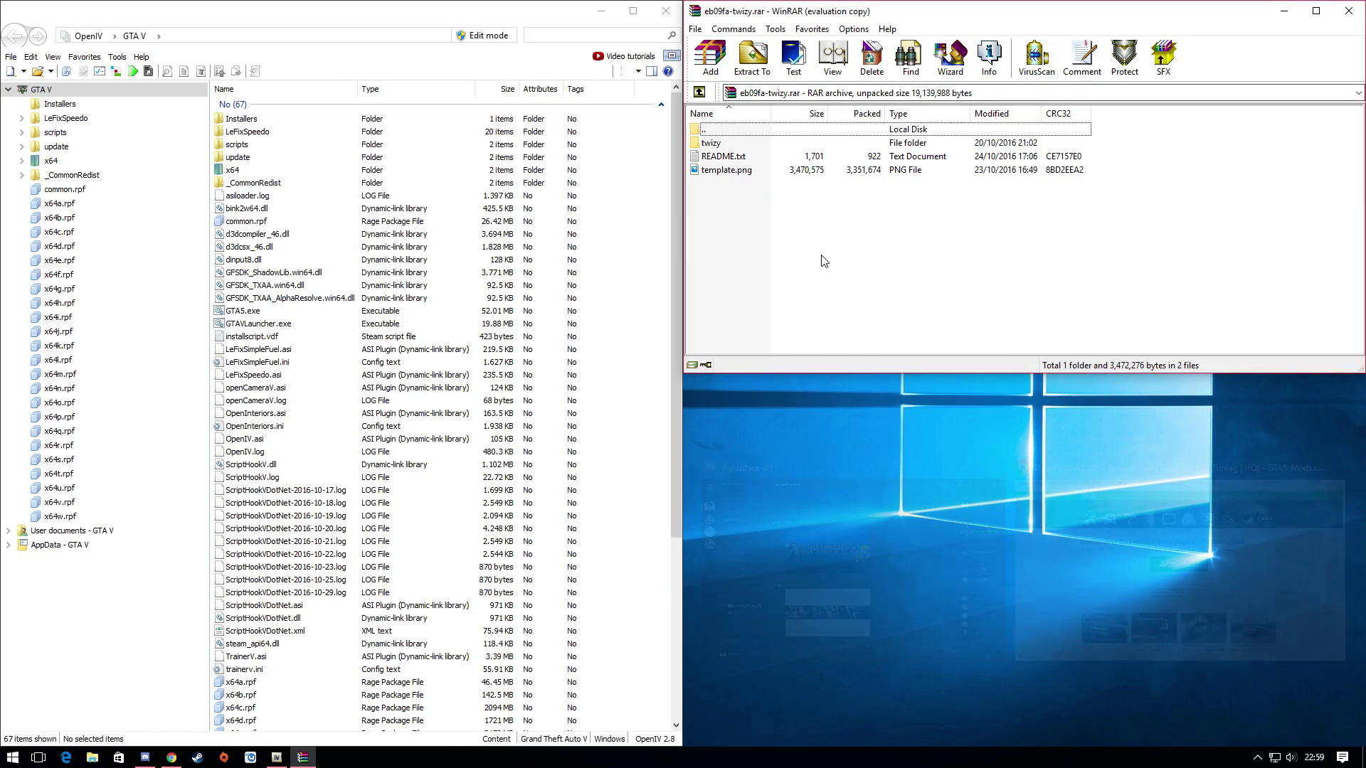
{"action": "double_click", "coordinate": [726, 157]}
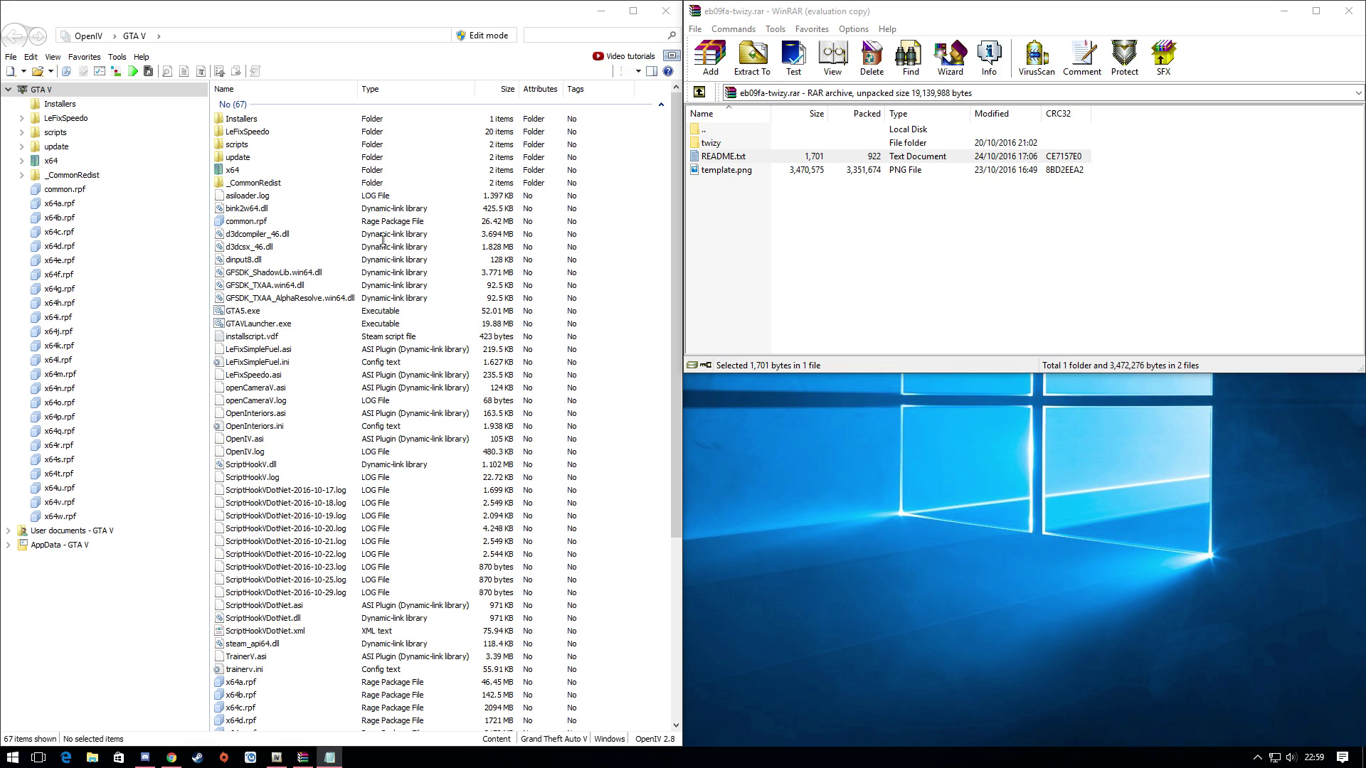
{"action": "left_click_drag", "start_coordinate": [971, 267], "coordinate": [666, 251]}
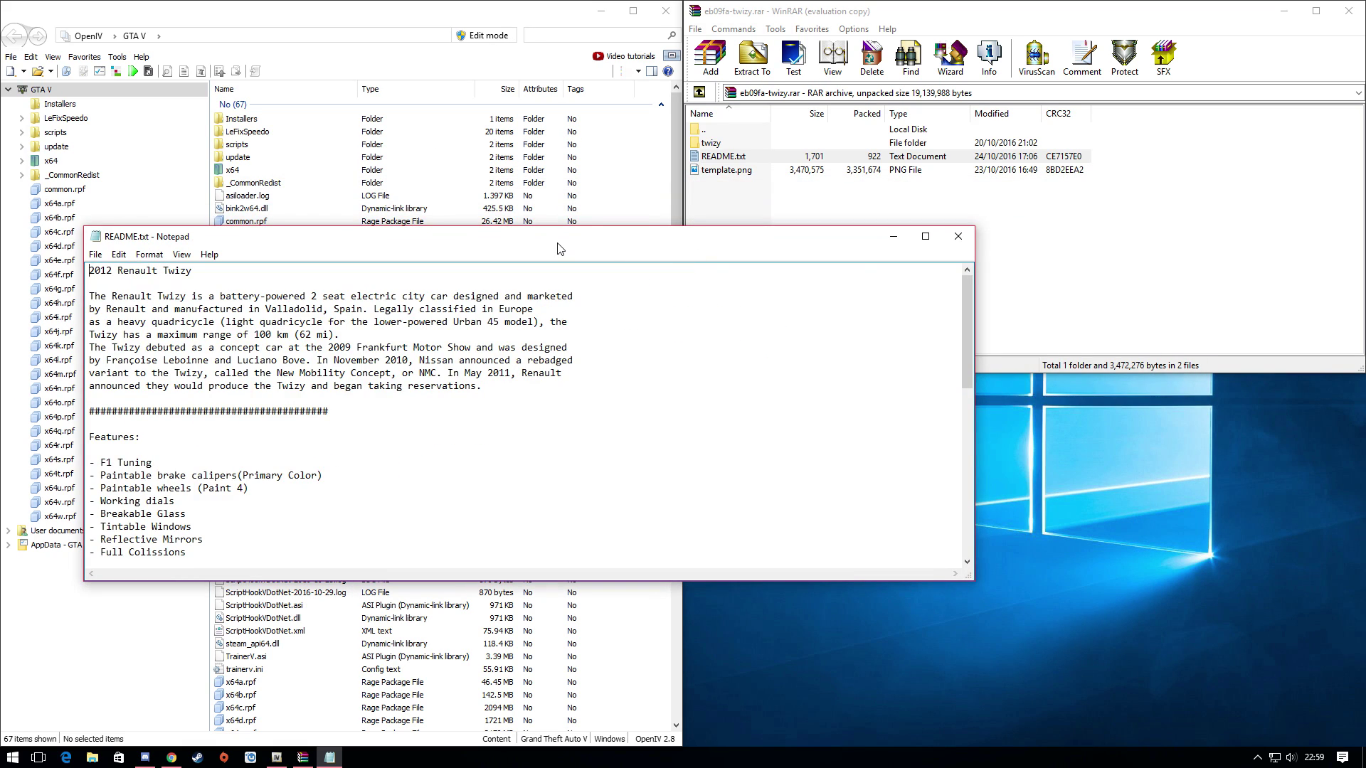
Step: Move the README to the bottom-right, check the archive's twizy folder, and highlight update/x64/dlcpacks/
{"action": "left_click_drag", "start_coordinate": [573, 247], "coordinate": [1363, 763]}
{"action": "scroll", "coordinate": [840, 559], "scroll_direction": "down", "scroll_amount": 9}
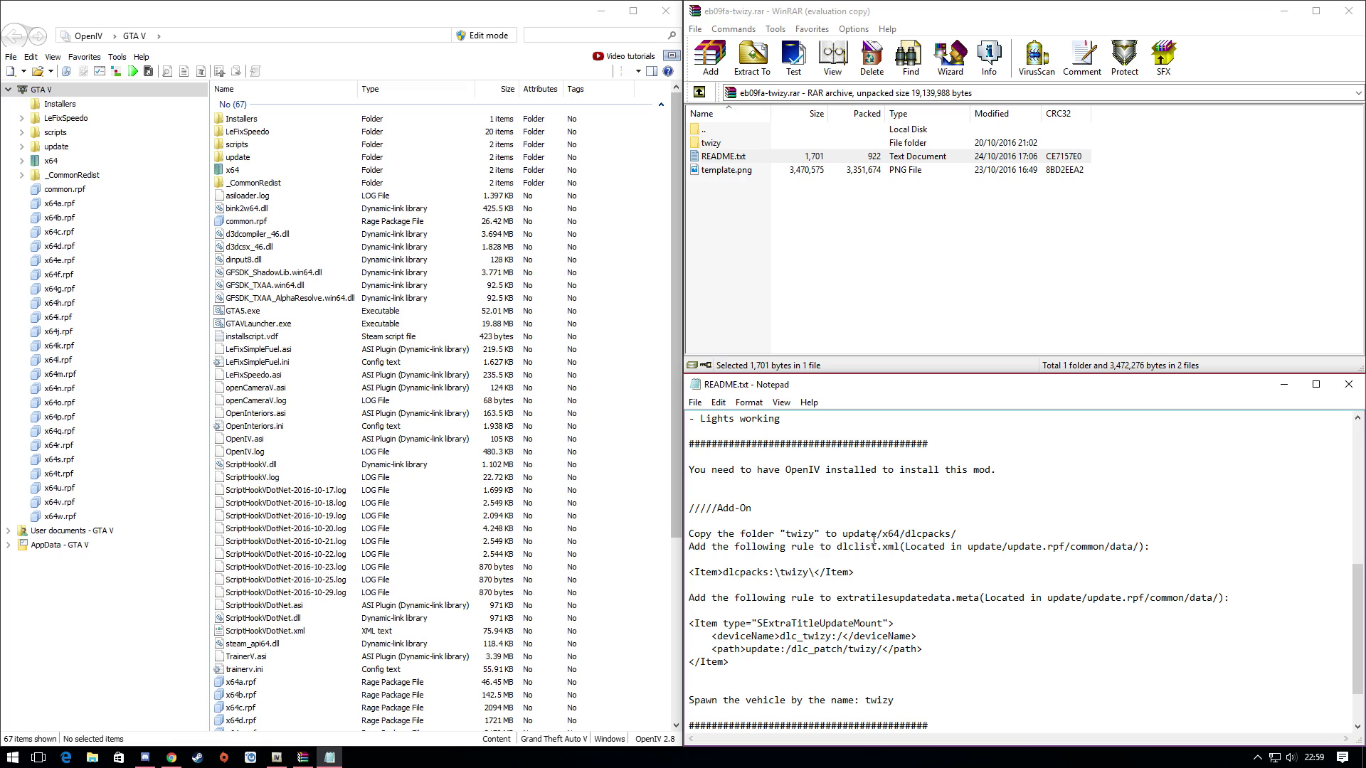
{"action": "left_click", "coordinate": [747, 145]}
{"action": "double_click", "coordinate": [747, 144]}
{"action": "key", "text": "BackSpace"}
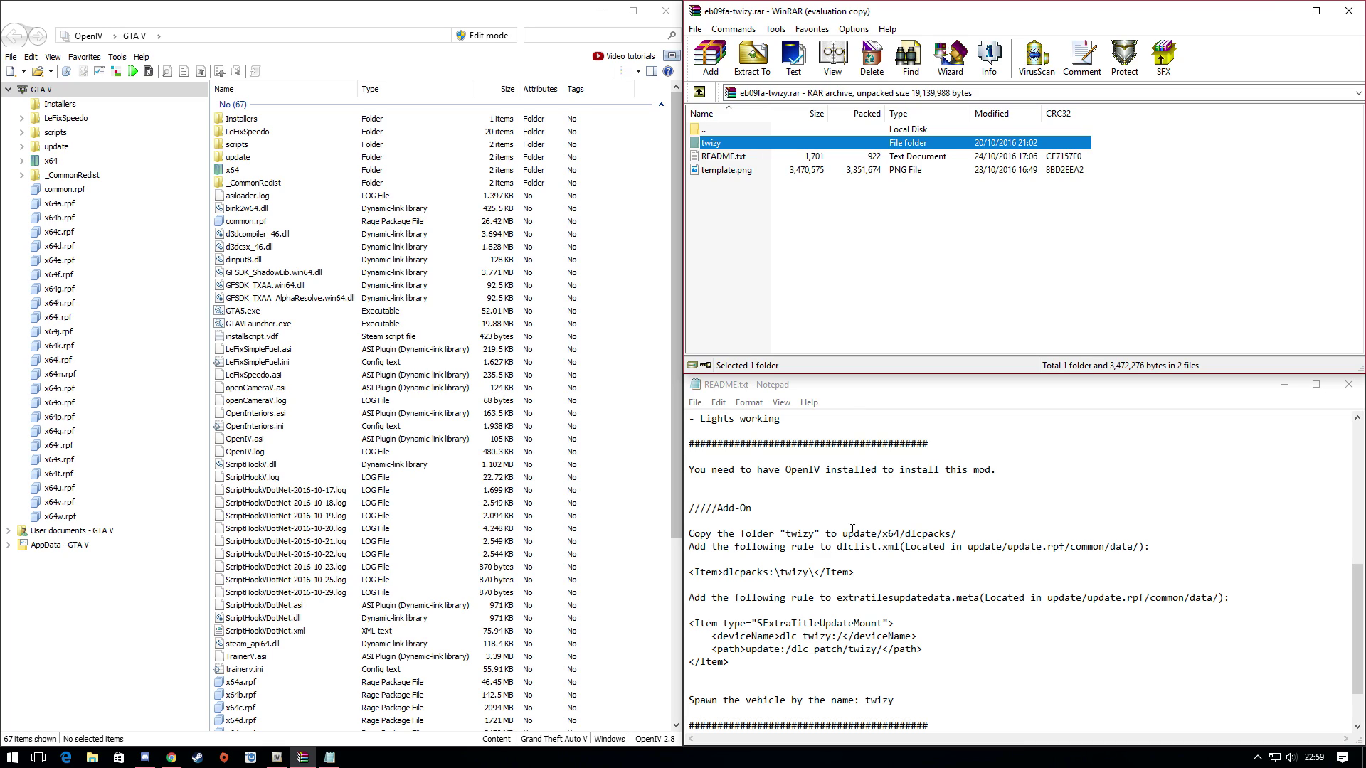
{"action": "left_click_drag", "start_coordinate": [842, 533], "coordinate": [955, 533]}
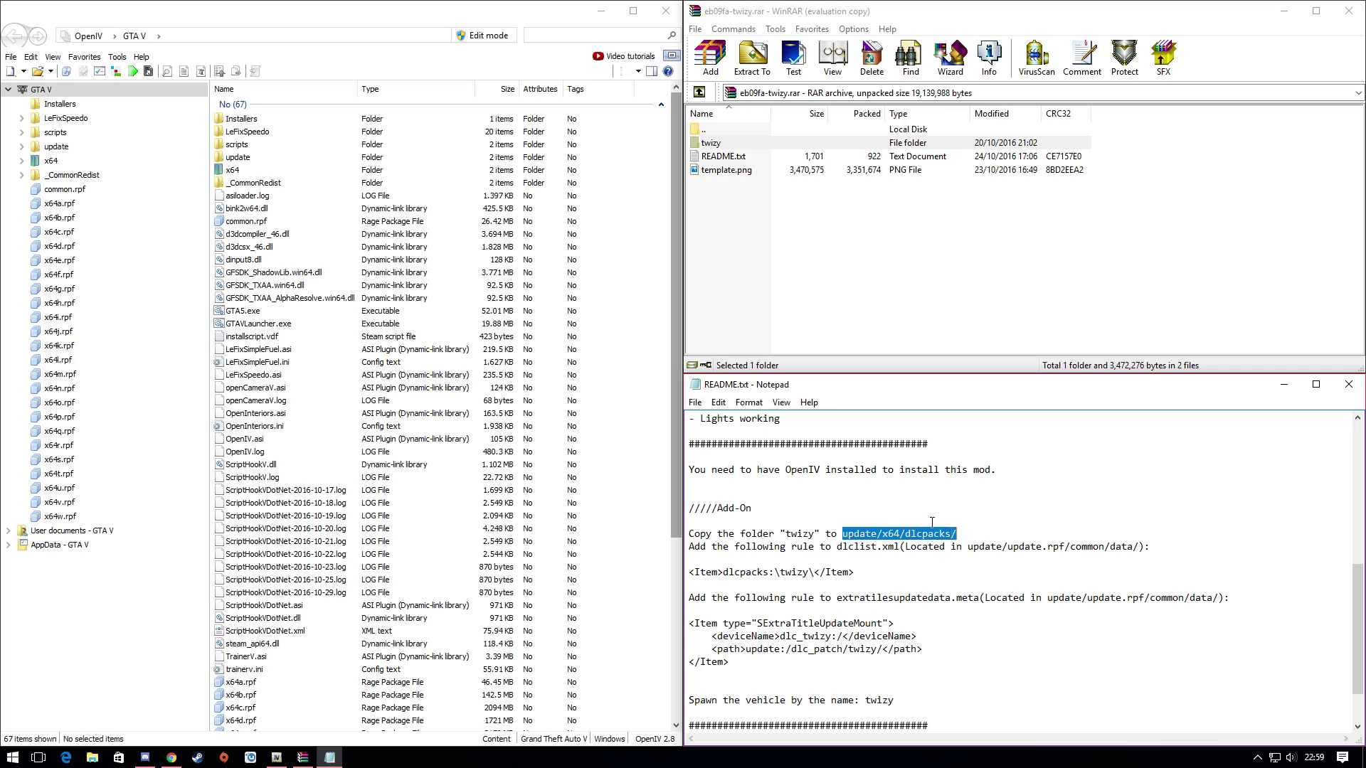
Step: Navigate OpenIV to update/x64/dlcpacks and switch on Edit mode
{"action": "double_click", "coordinate": [264, 160]}
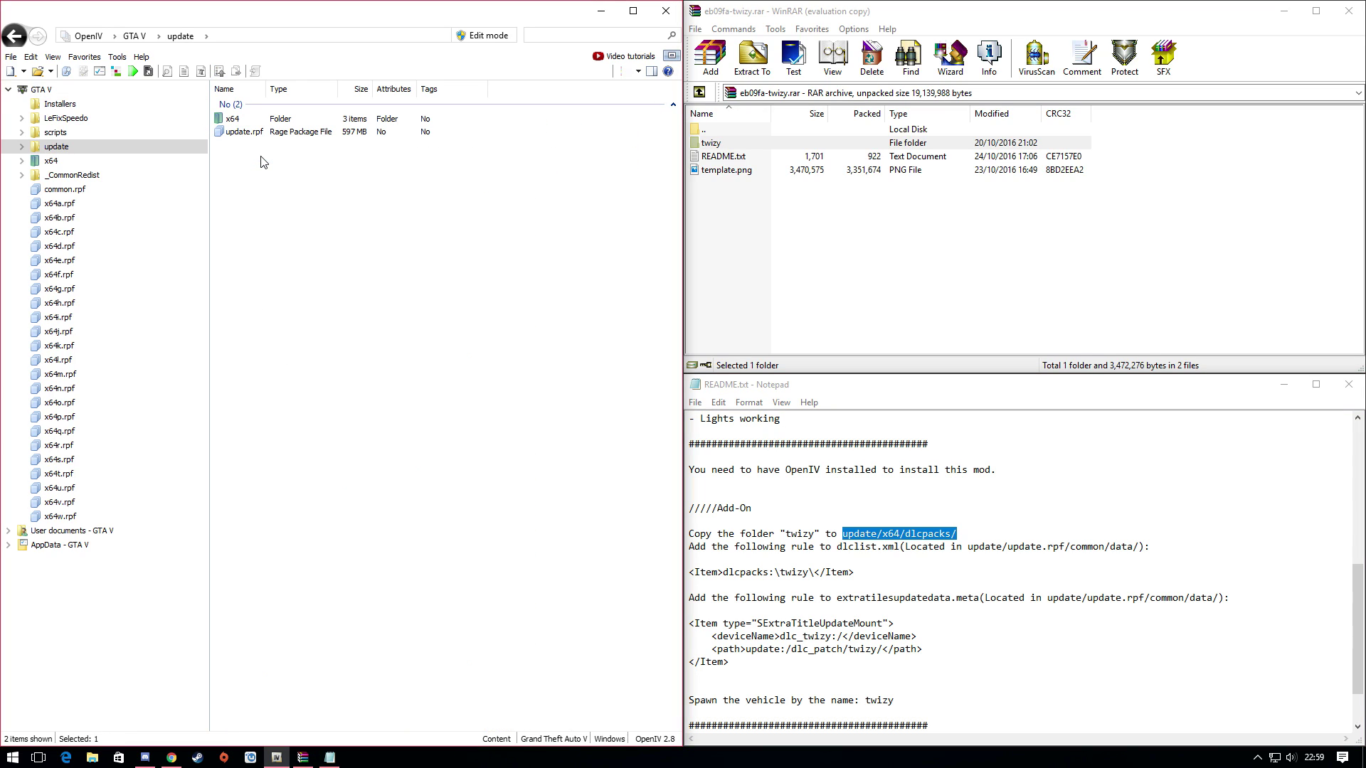
{"action": "double_click", "coordinate": [258, 121]}
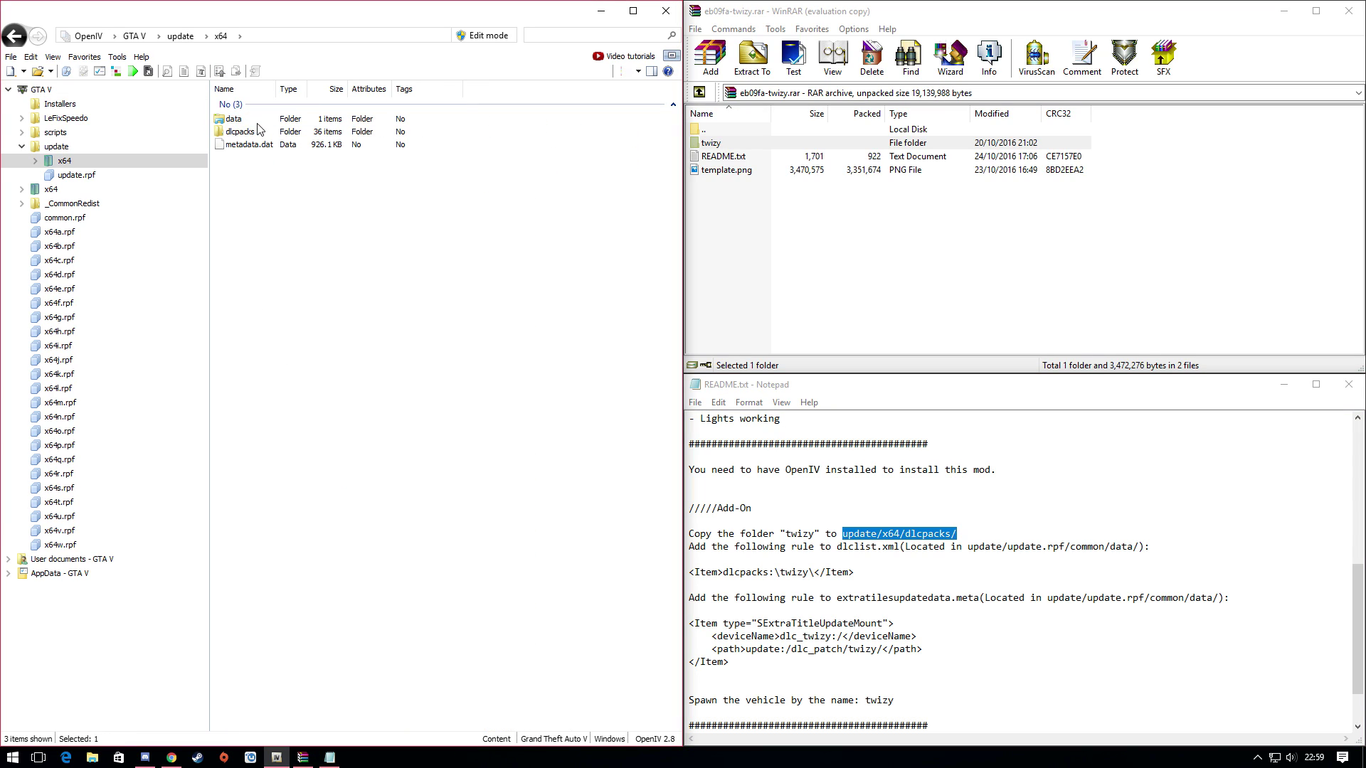
{"action": "double_click", "coordinate": [258, 133]}
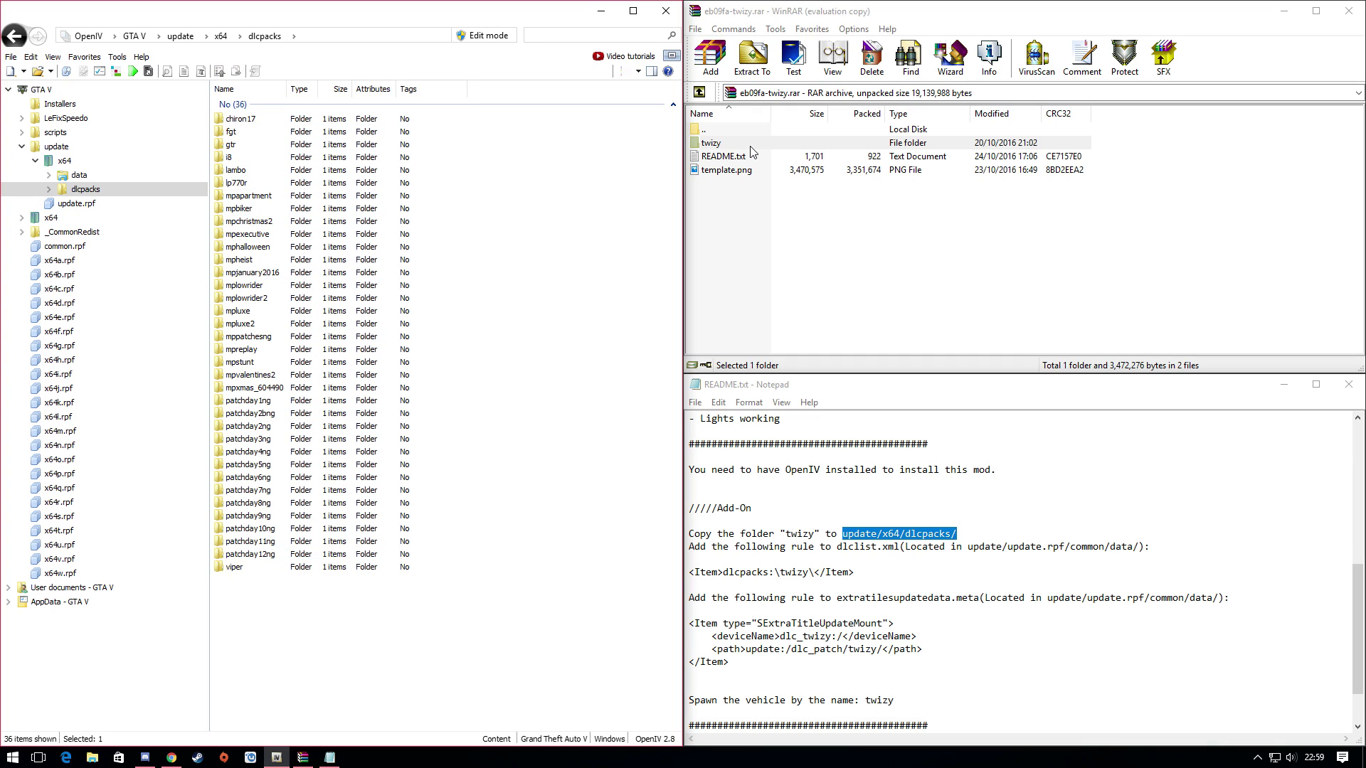
{"action": "left_click", "coordinate": [471, 37]}
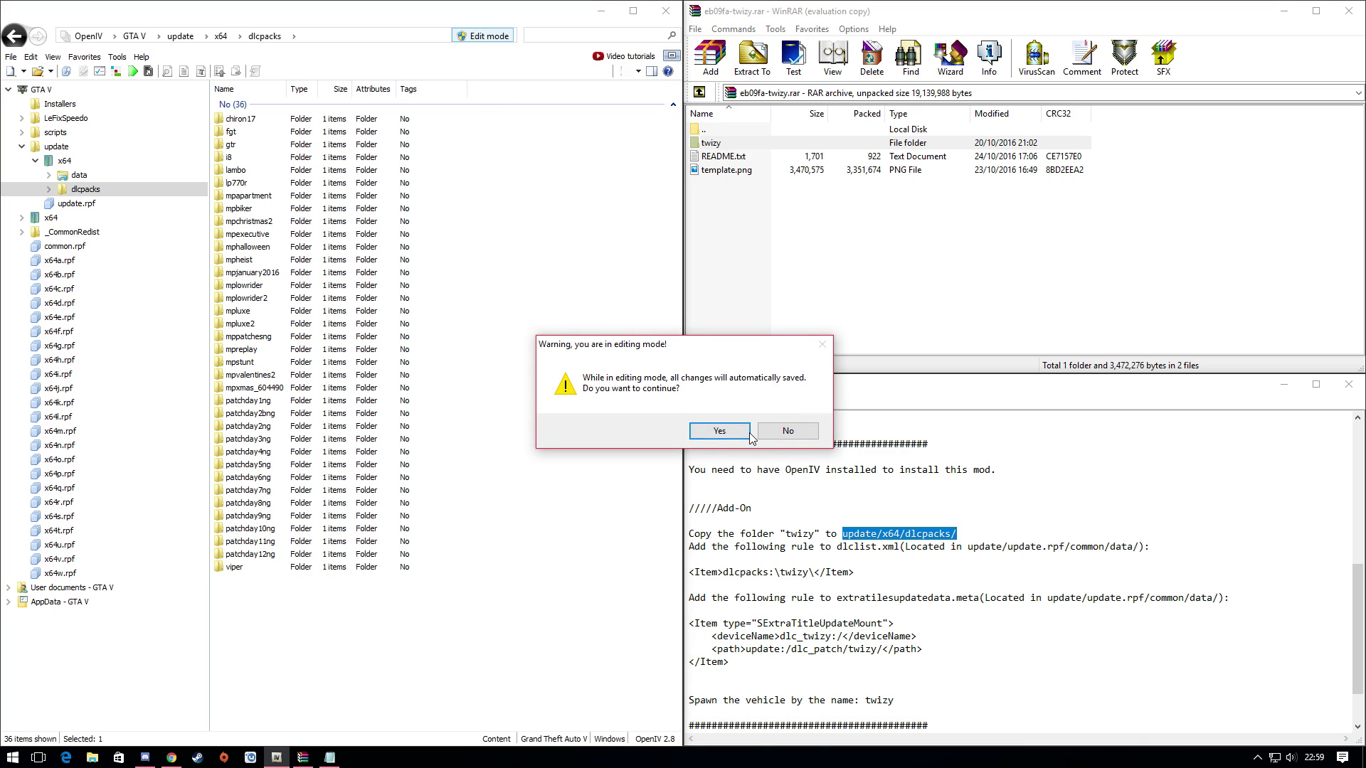
{"action": "left_click", "coordinate": [747, 435]}
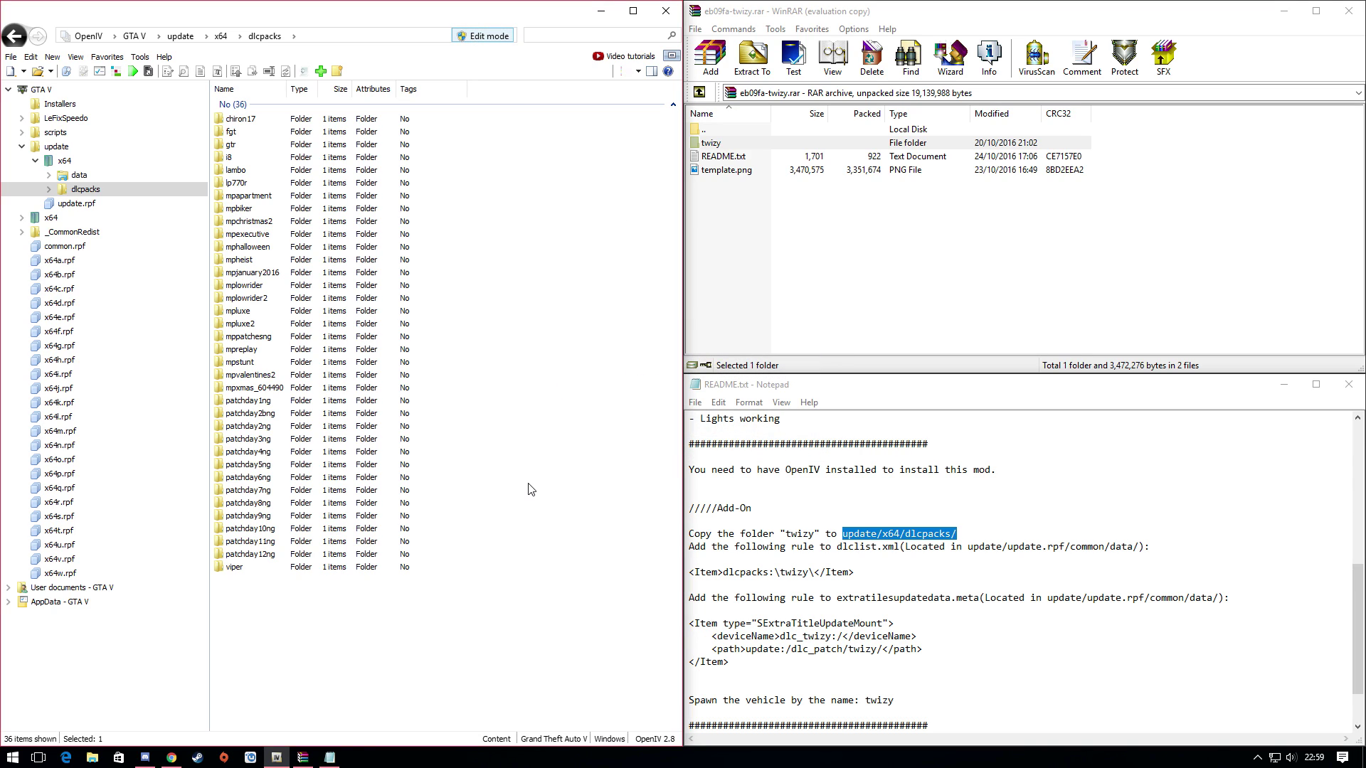
Step: Create a new folder named twizy in dlcpacks and open it
{"action": "left_click", "coordinate": [337, 74]}
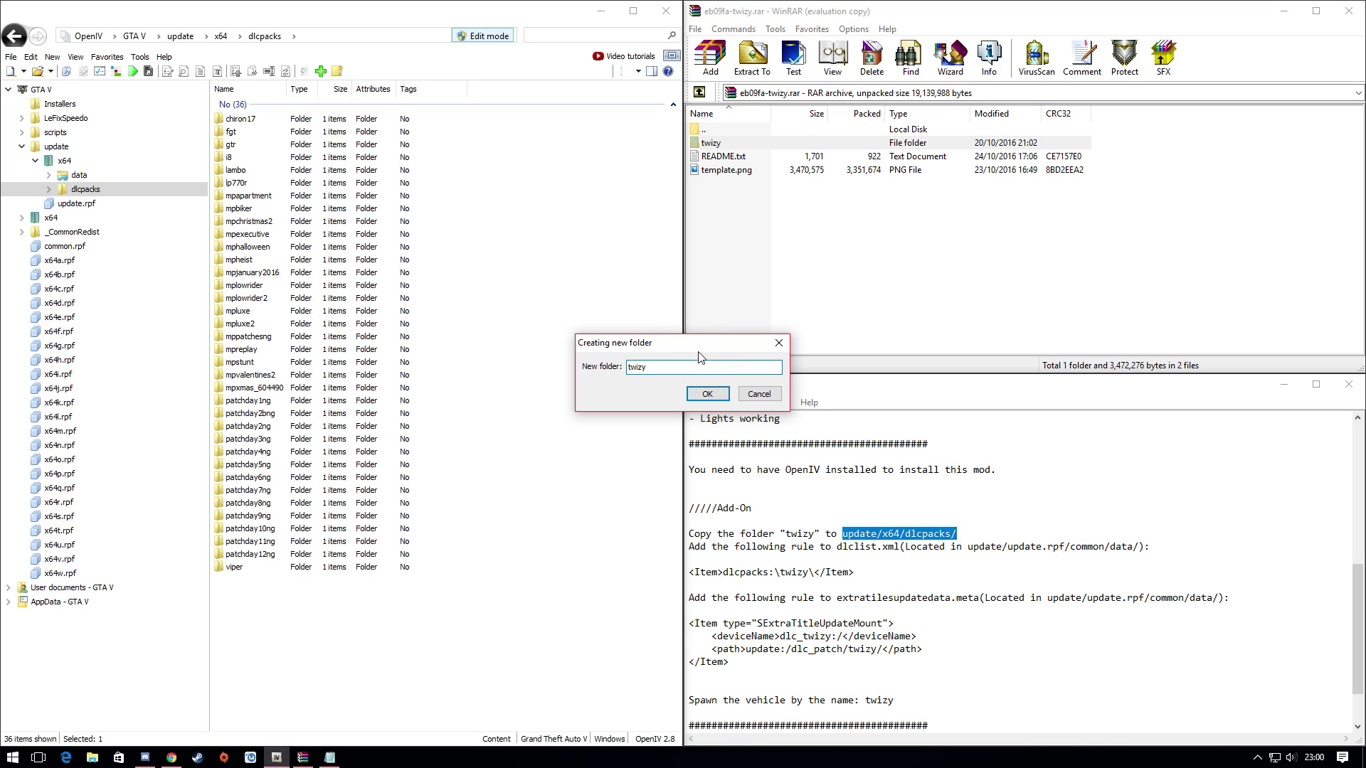
{"action": "left_click", "coordinate": [705, 398]}
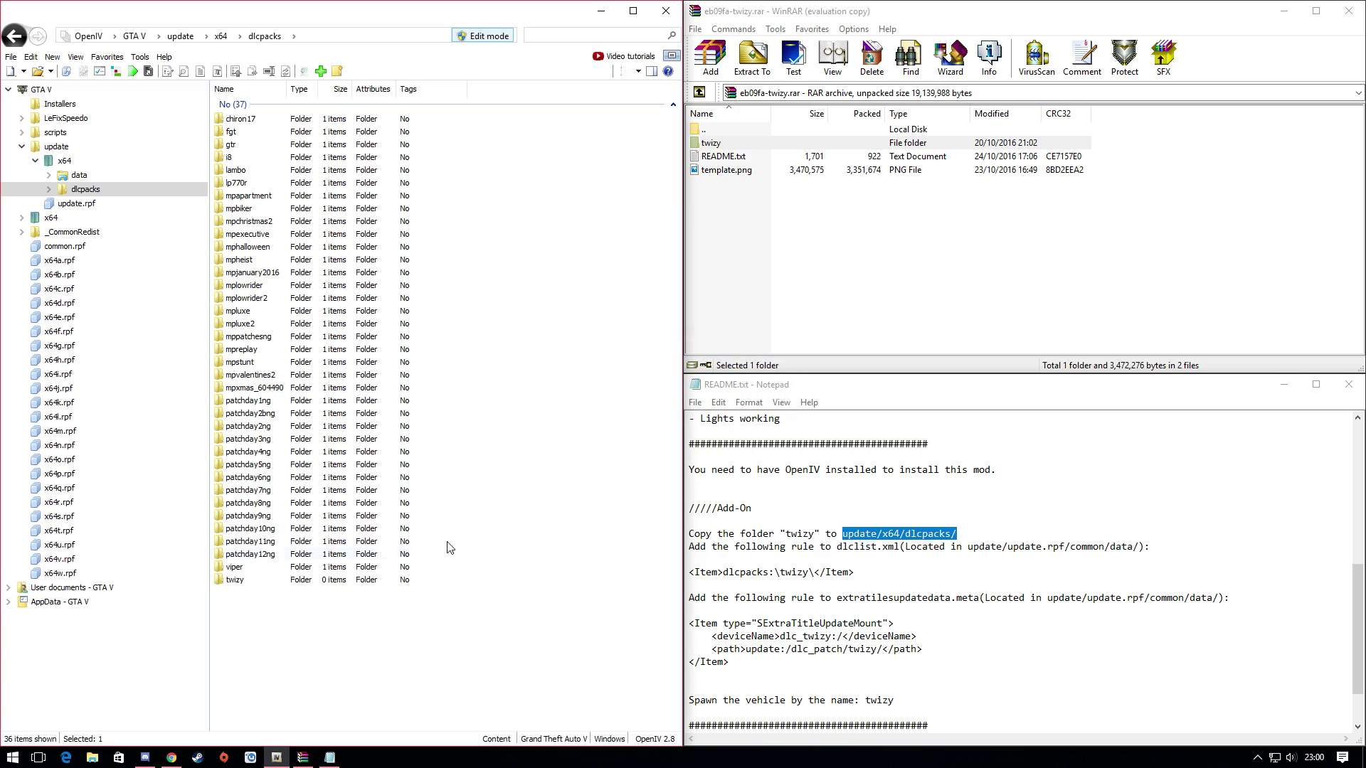
{"action": "double_click", "coordinate": [263, 583]}
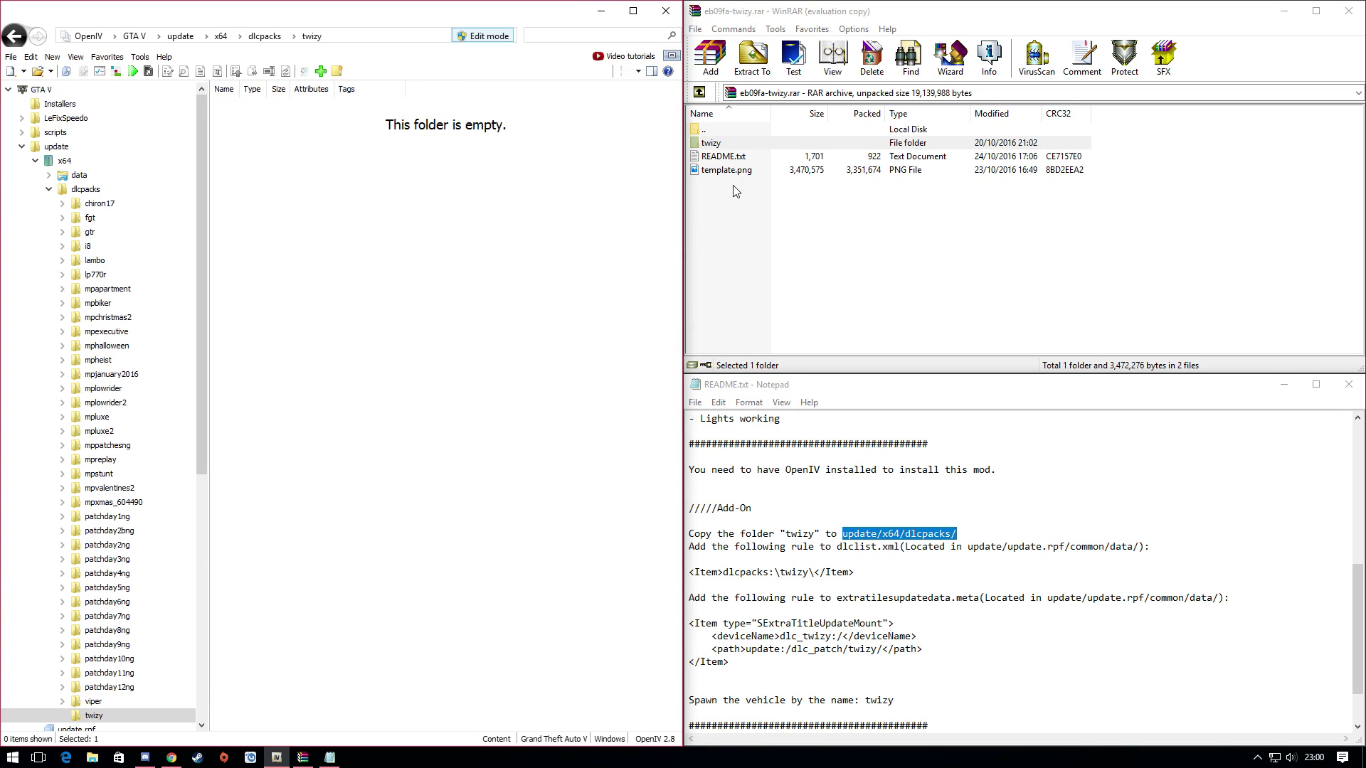
Step: Copy dlc.rpf from the archive's twizy folder into OpenIV's twizy folder, then close WinRAR
{"action": "double_click", "coordinate": [729, 146]}
{"action": "left_click_drag", "start_coordinate": [732, 145], "coordinate": [422, 204]}
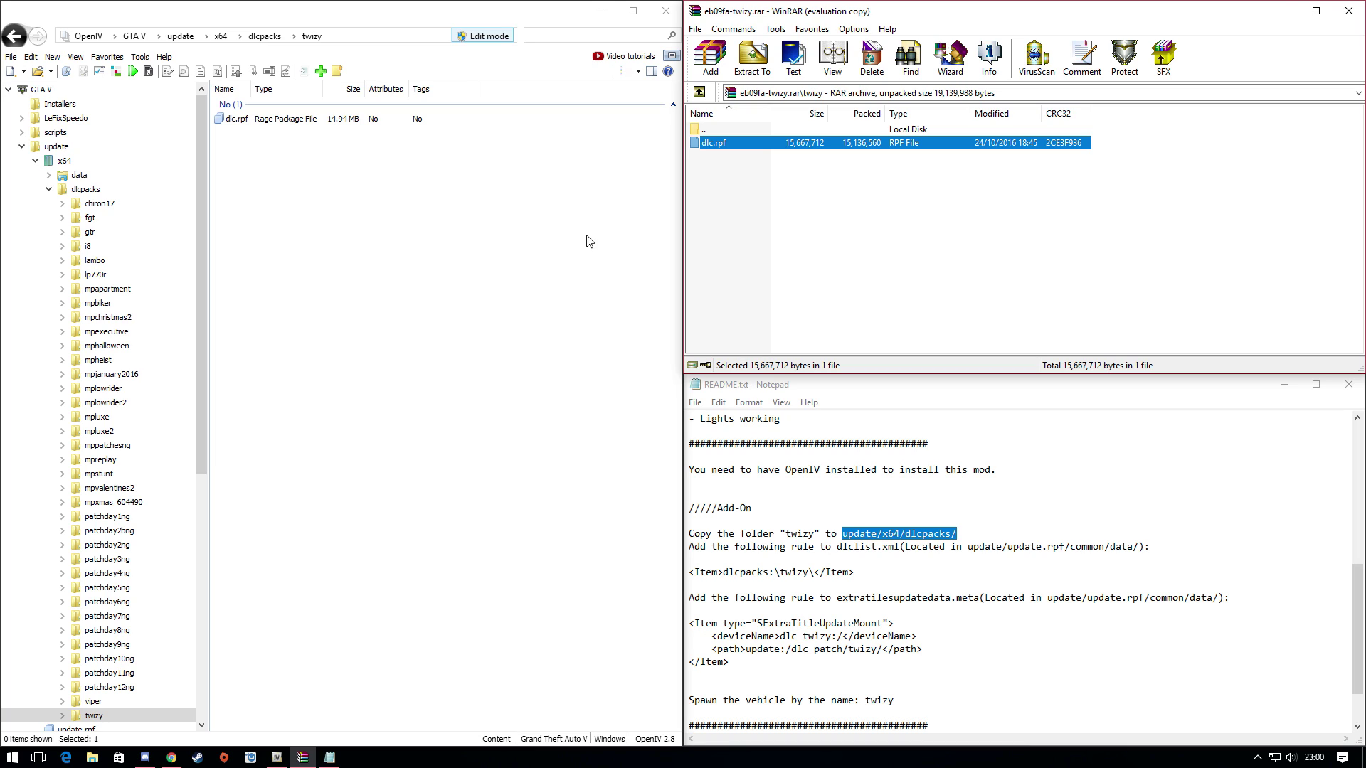
{"action": "left_click", "coordinate": [478, 516]}
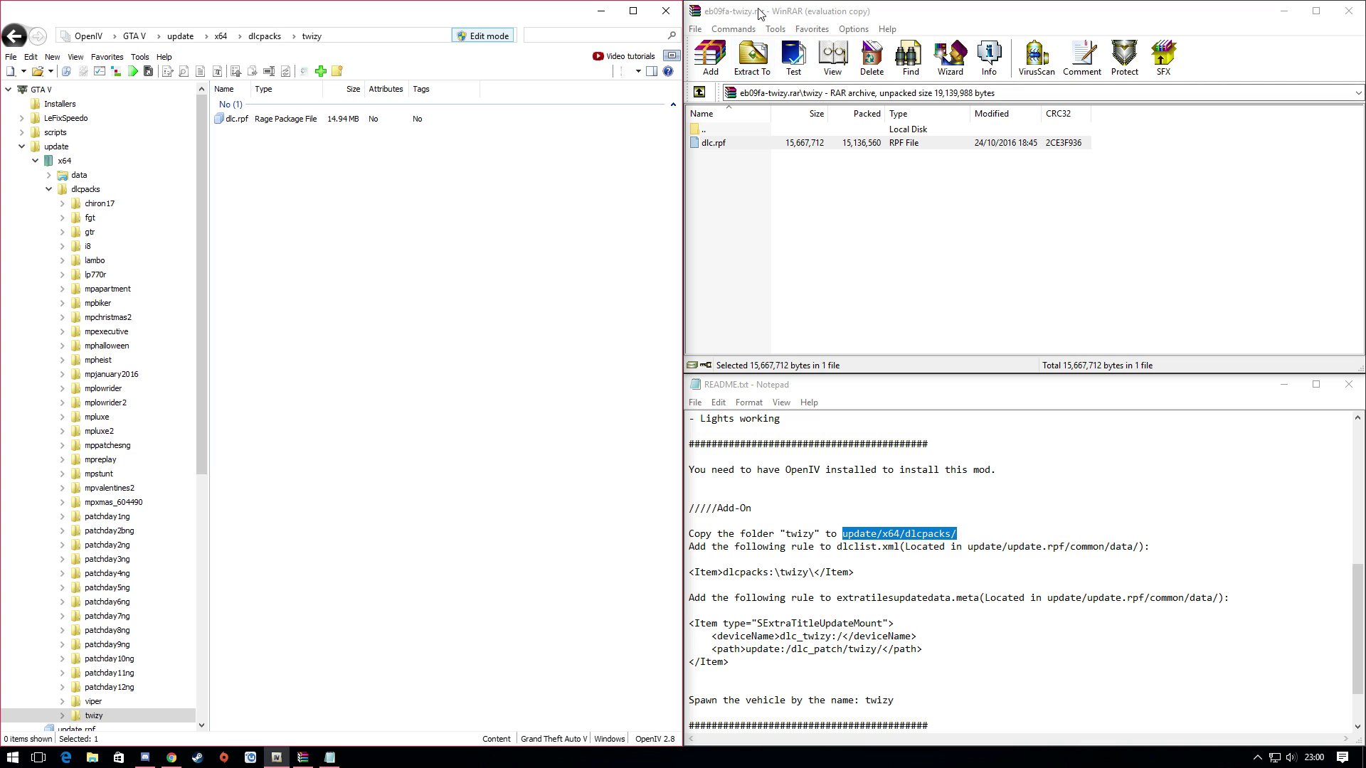
{"action": "left_click", "coordinate": [876, 13]}
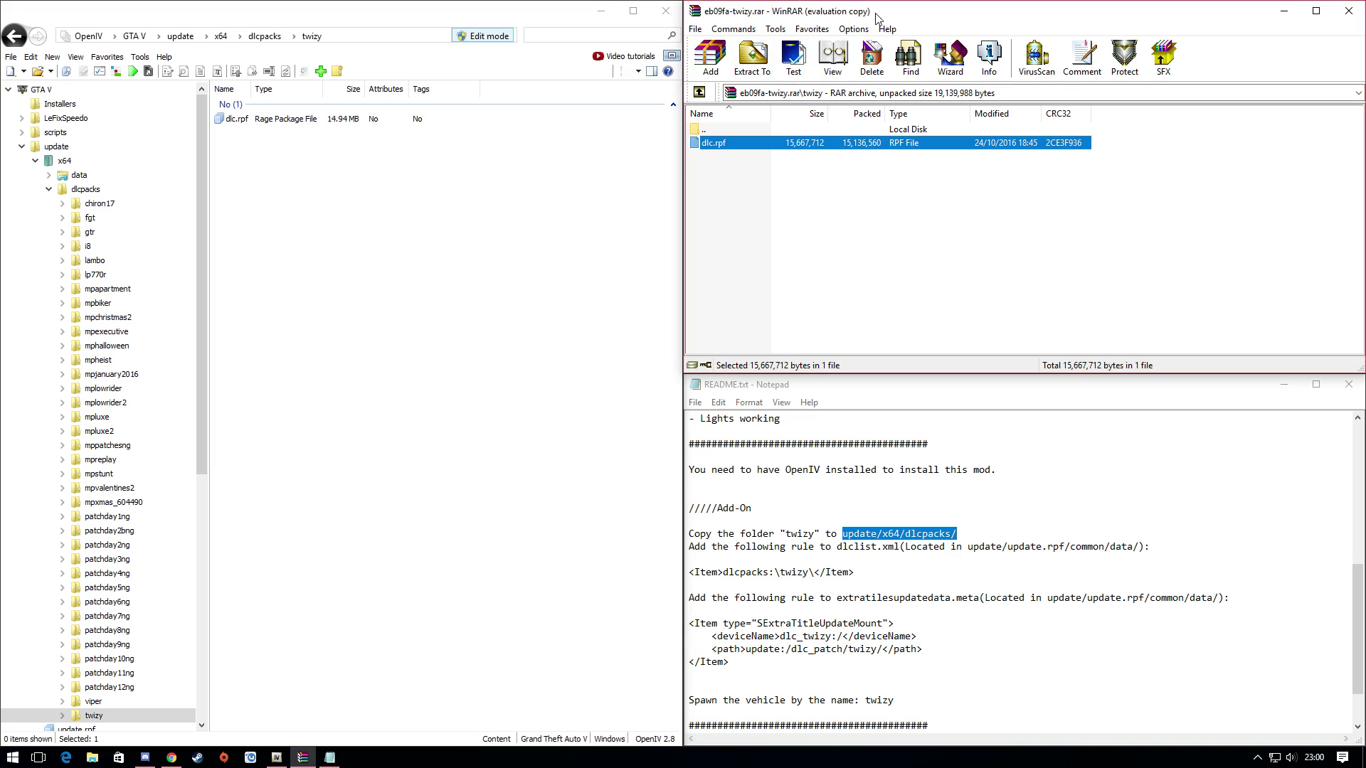
{"action": "left_click", "coordinate": [1349, 12]}
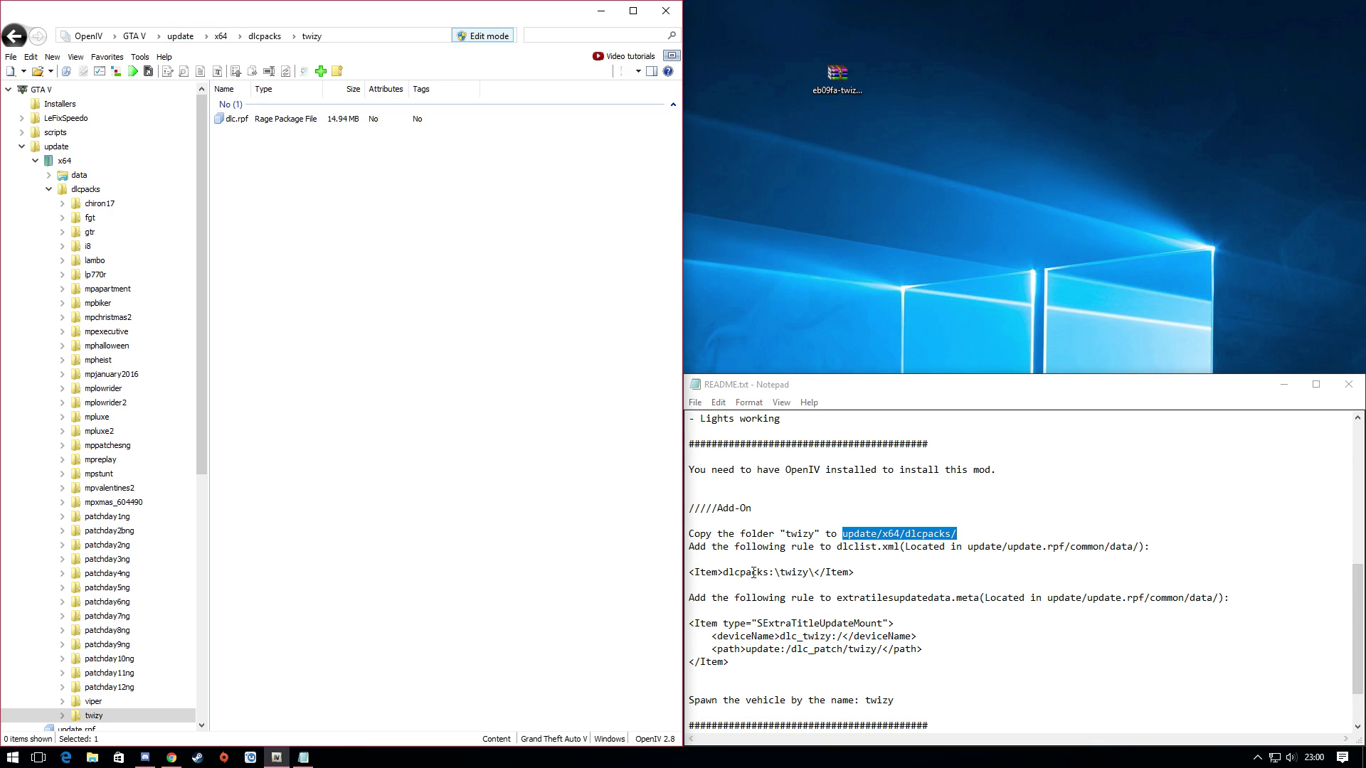
Step: Highlight the twizy Item line in the README, then clear the selection
{"action": "left_click_drag", "start_coordinate": [697, 573], "coordinate": [898, 550]}
{"action": "left_click", "coordinate": [851, 564]}
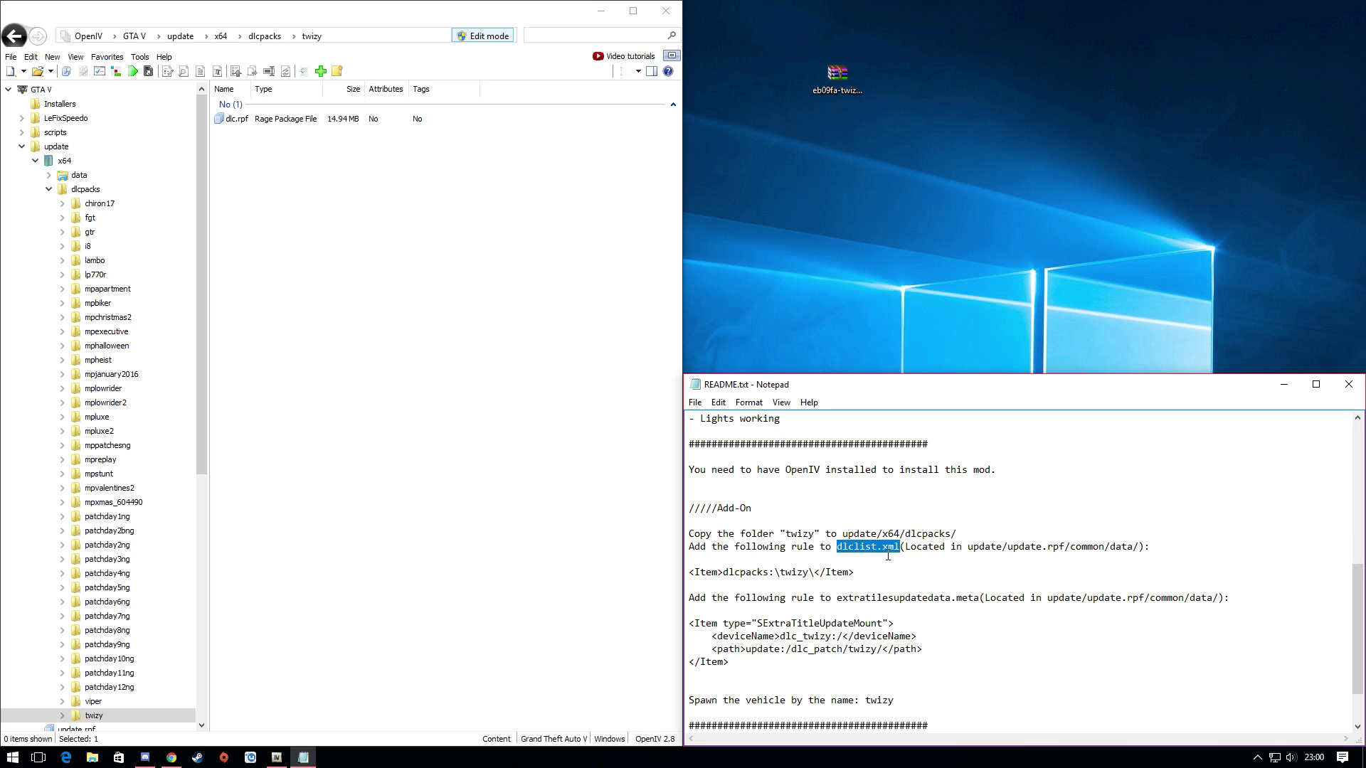
{"action": "left_click", "coordinate": [1010, 567]}
Step: Browse from GTA V root to update/update.rpf/common/data and select dlclist.xml
{"action": "left_click", "coordinate": [134, 35]}
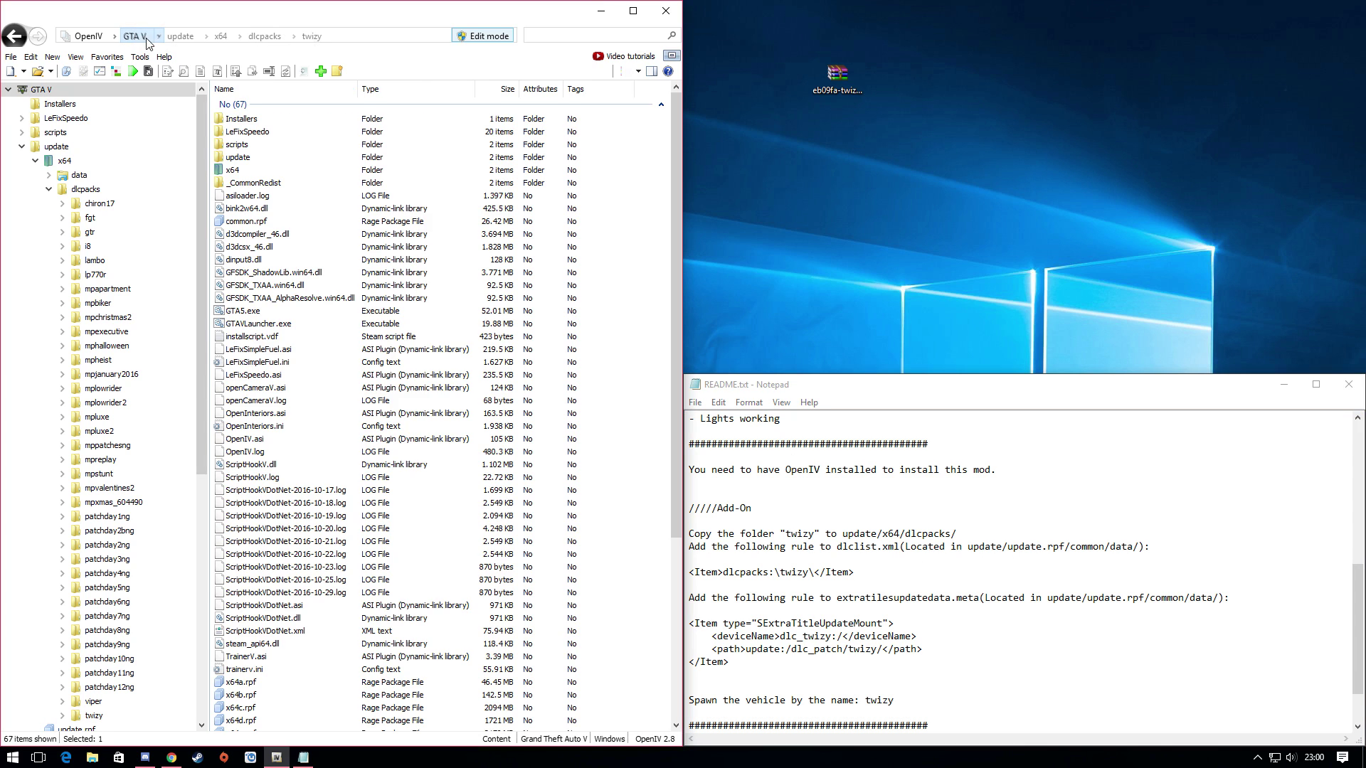
{"action": "double_click", "coordinate": [259, 158]}
{"action": "double_click", "coordinate": [260, 132]}
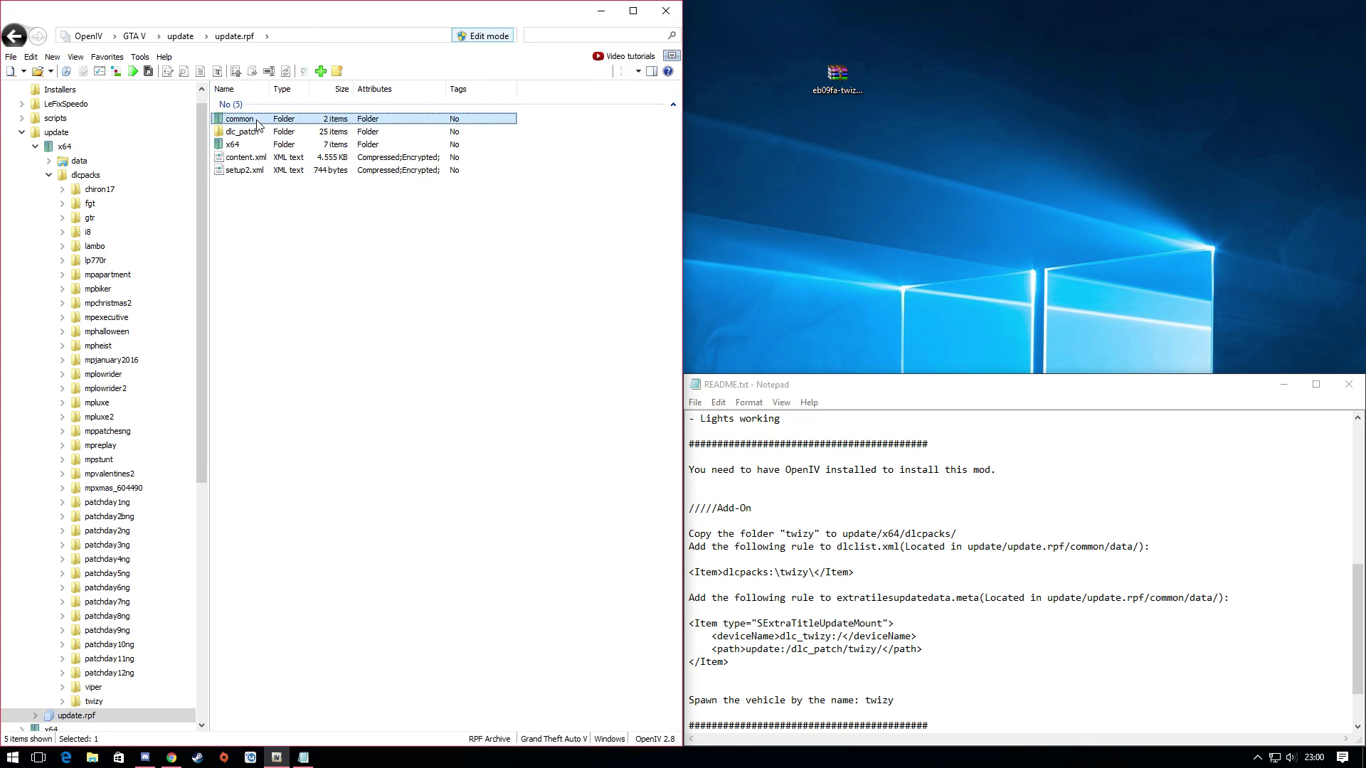
{"action": "double_click", "coordinate": [258, 123]}
{"action": "double_click", "coordinate": [246, 119]}
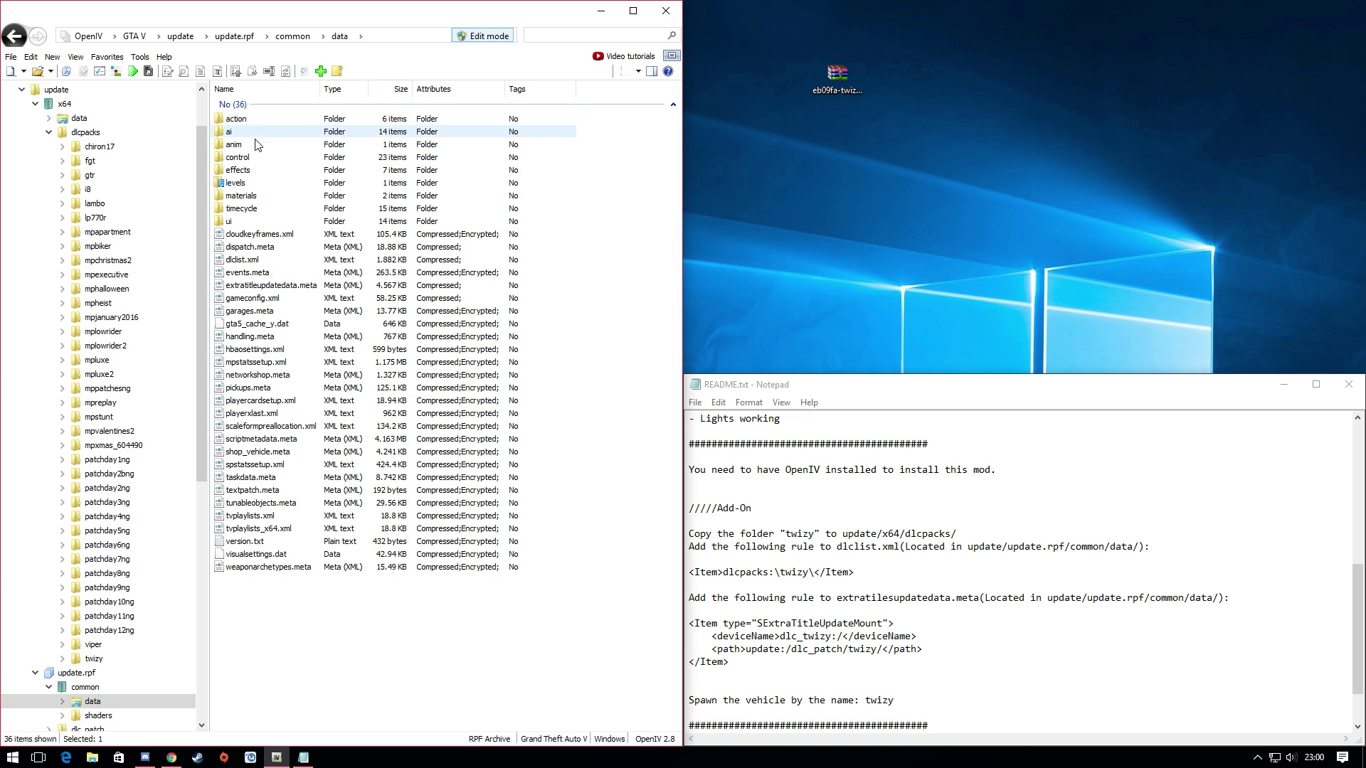
{"action": "left_click", "coordinate": [237, 260]}
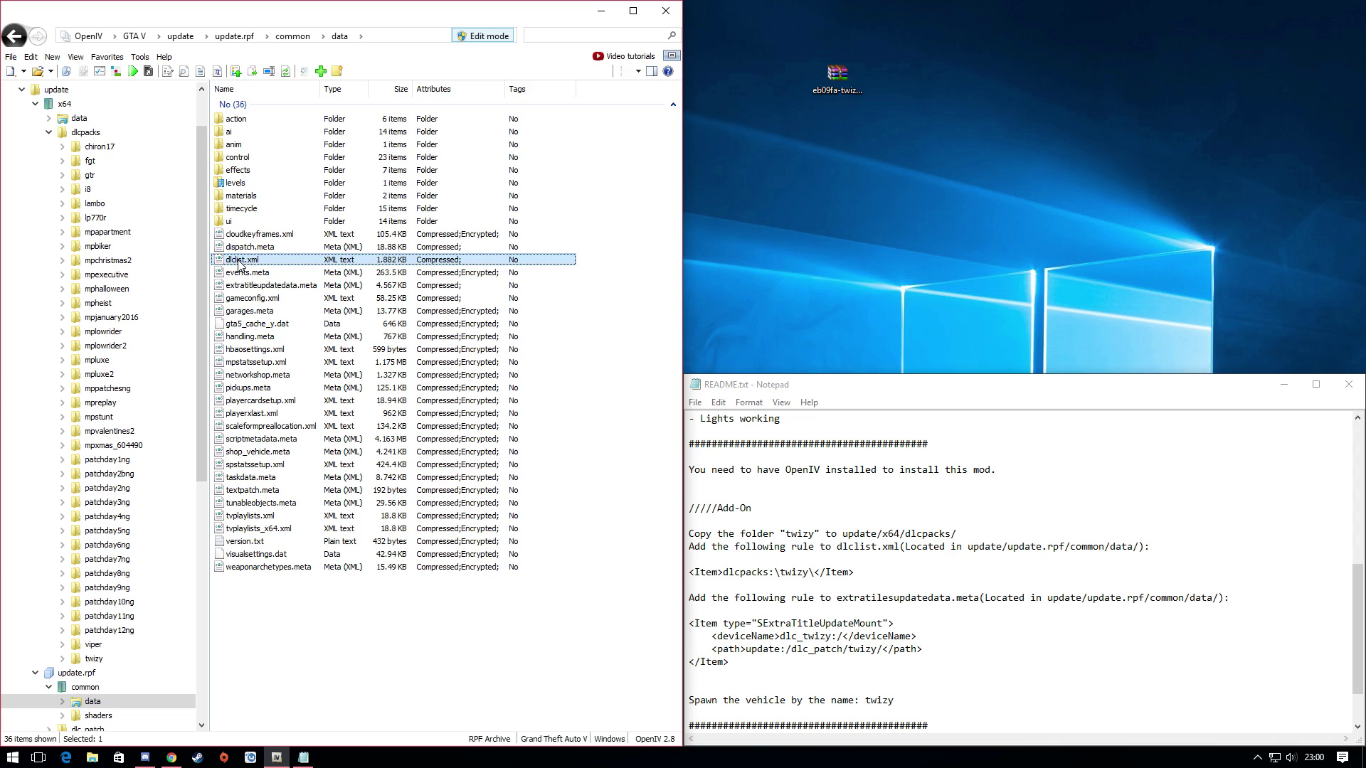
Step: Copy dlclist.xml to the desktop and open it for editing in WordPad
{"action": "left_click_drag", "start_coordinate": [249, 265], "coordinate": [274, 263]}
{"action": "left_click_drag", "start_coordinate": [1034, 206], "coordinate": [1044, 246]}
{"action": "right_click", "coordinate": [1046, 248]}
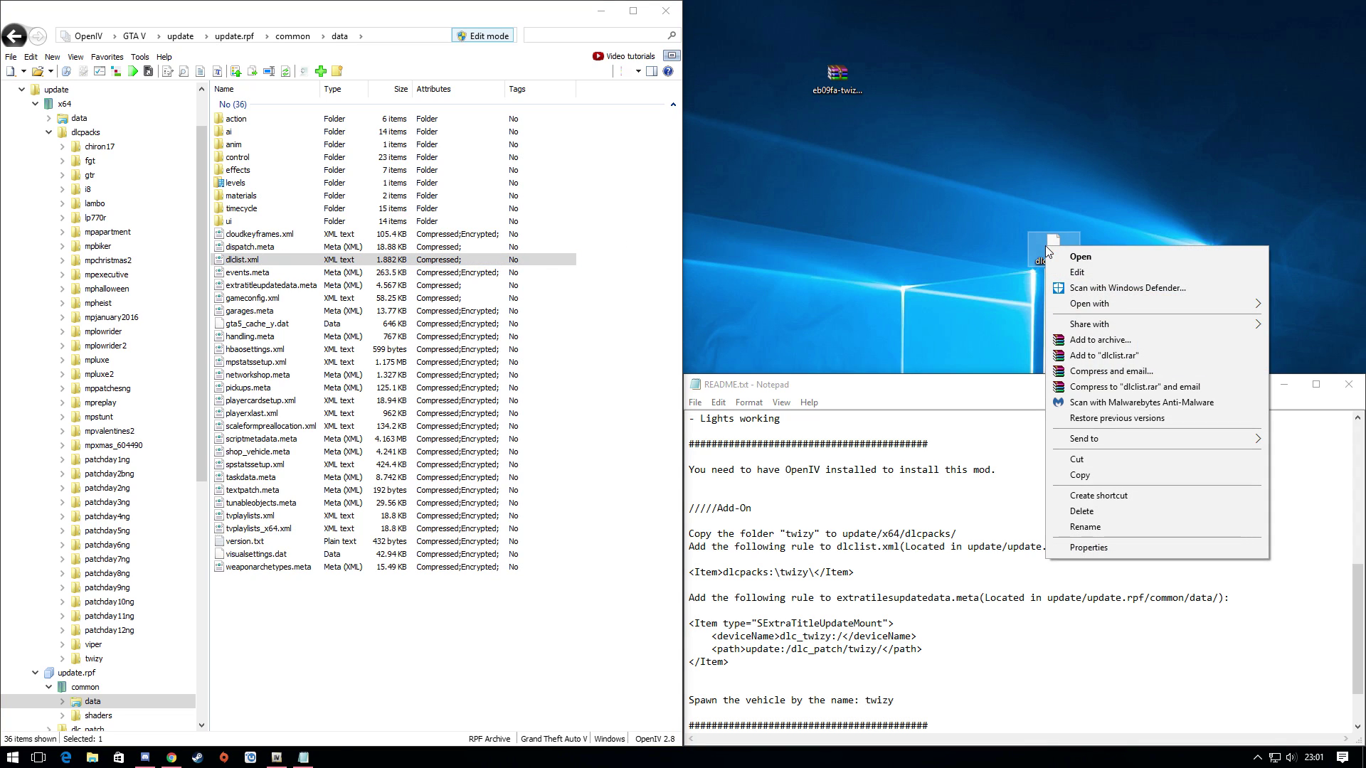
{"action": "left_click", "coordinate": [1077, 273]}
{"action": "left_click_drag", "start_coordinate": [437, 20], "coordinate": [1365, 1]}
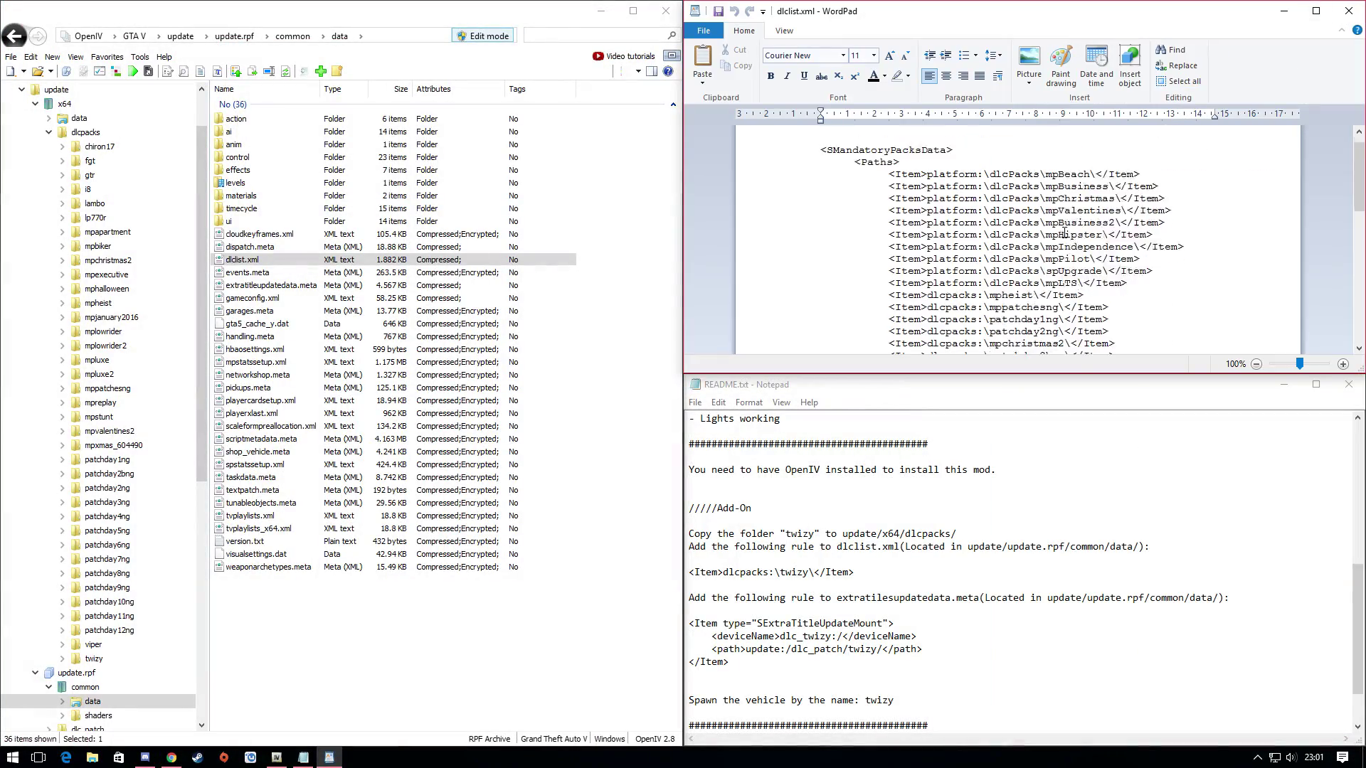
{"action": "scroll", "coordinate": [1065, 233], "scroll_direction": "down", "scroll_amount": 8}
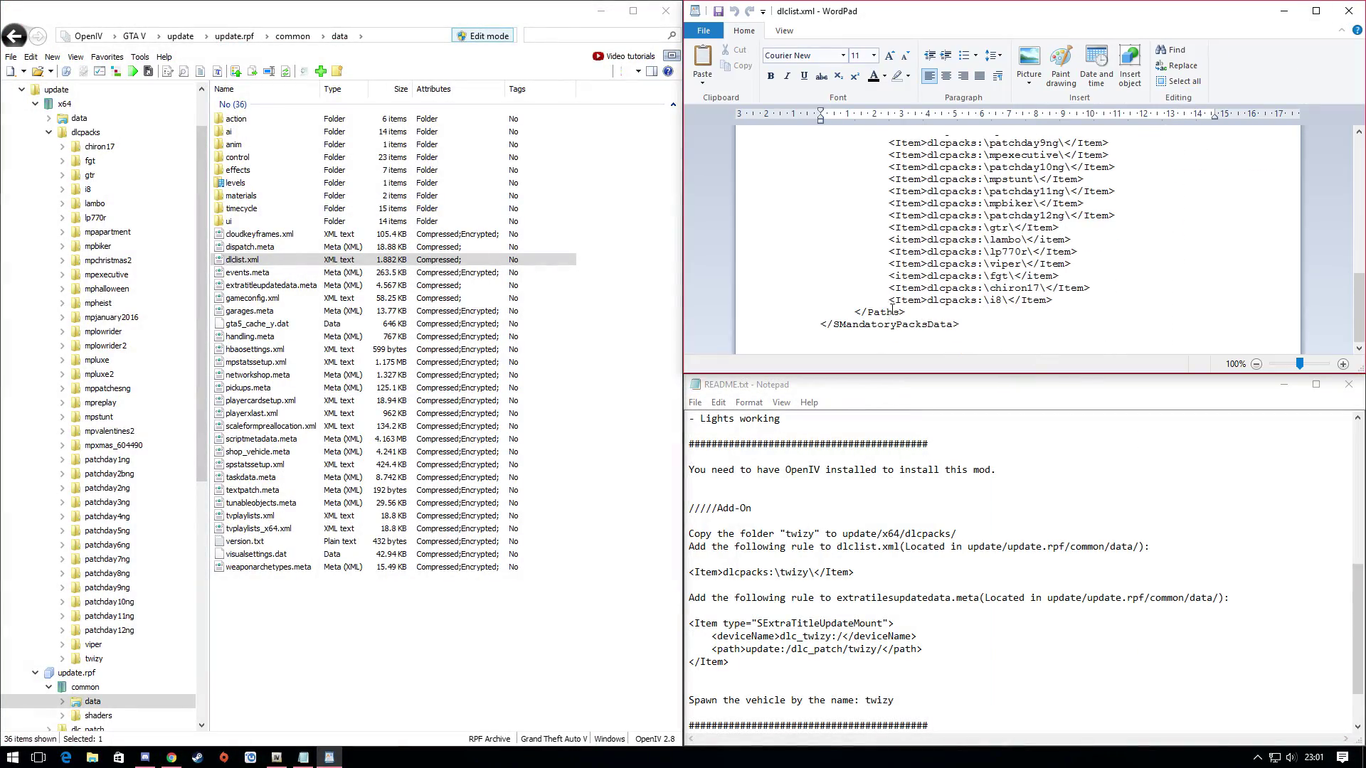
Step: Paste the README's <Item>dlcpacks:\twizy\</Item> line after the i8 entry and save dlclist.xml
{"action": "double_click", "coordinate": [863, 311]}
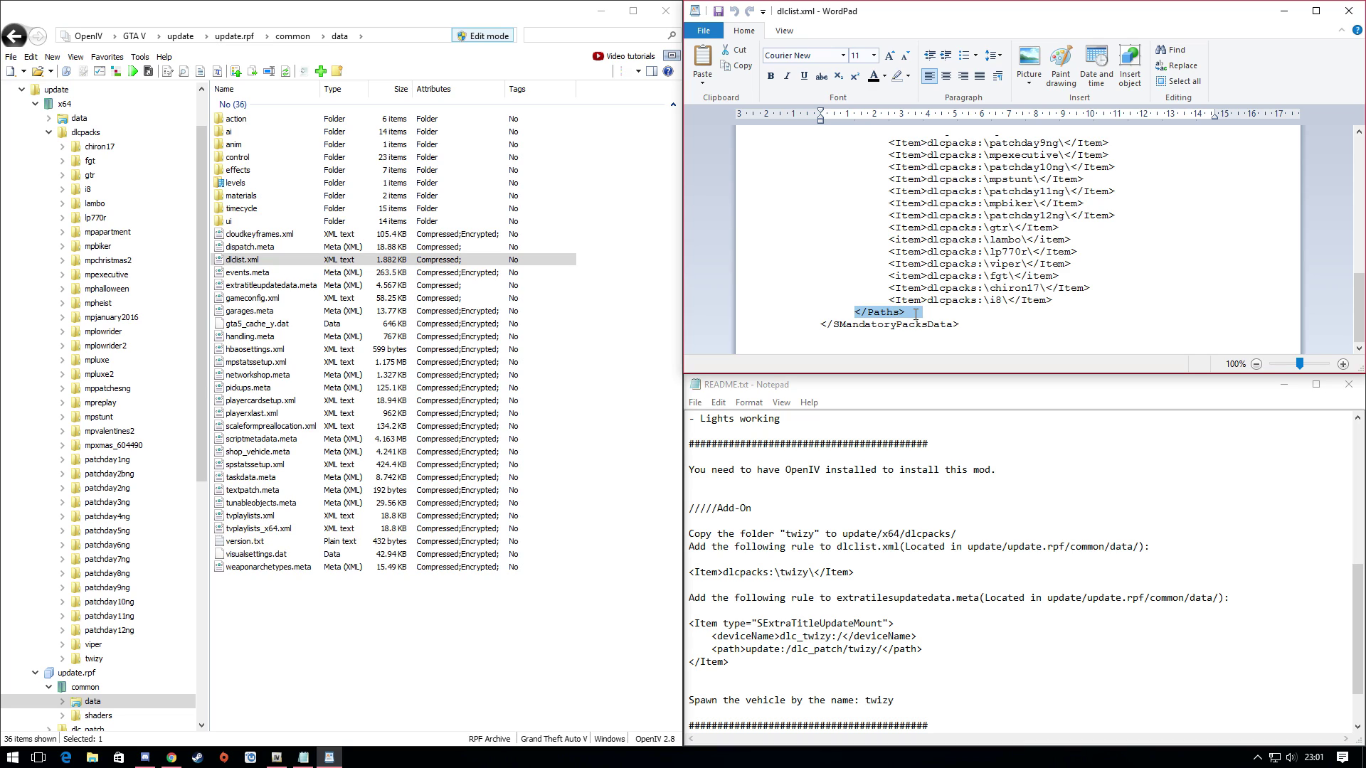
{"action": "key", "text": "End"}
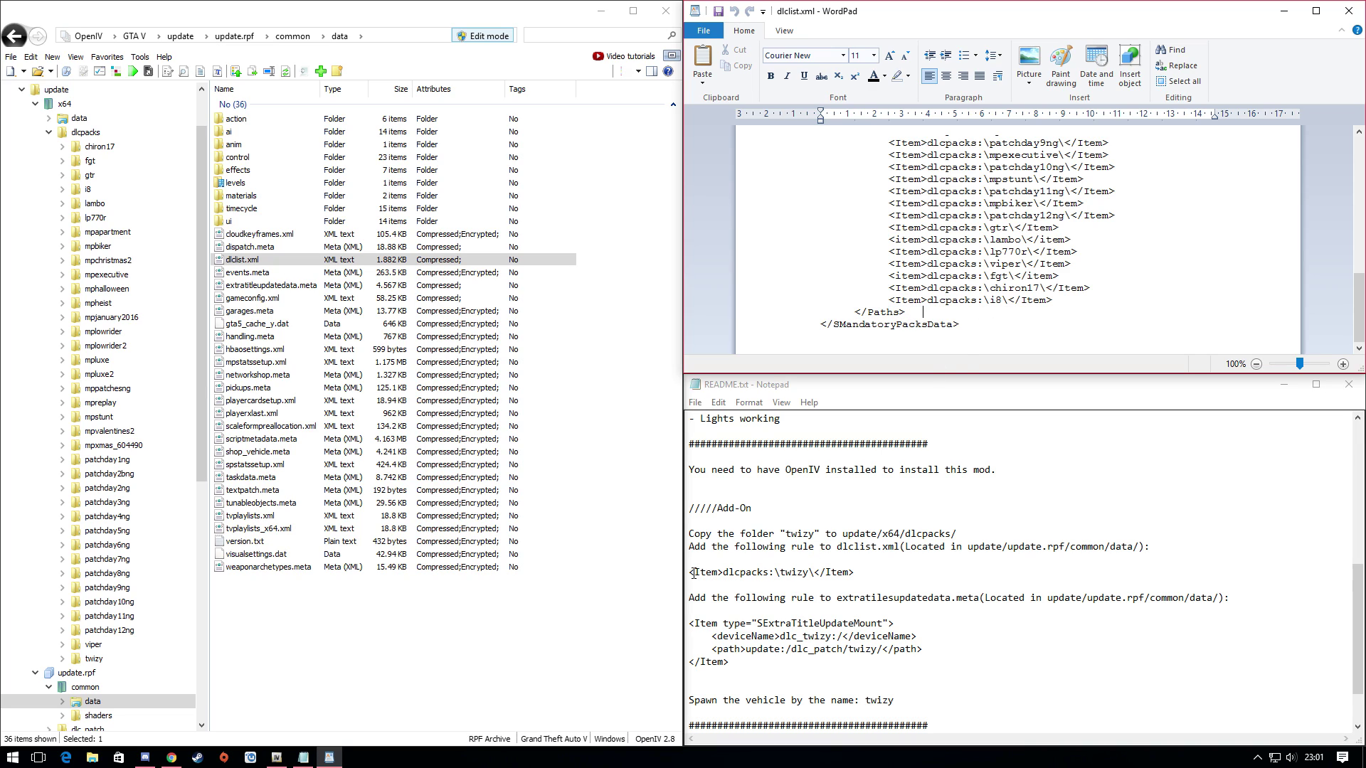
{"action": "left_click_drag", "start_coordinate": [853, 573], "coordinate": [691, 568]}
{"action": "right_click", "coordinate": [725, 573]}
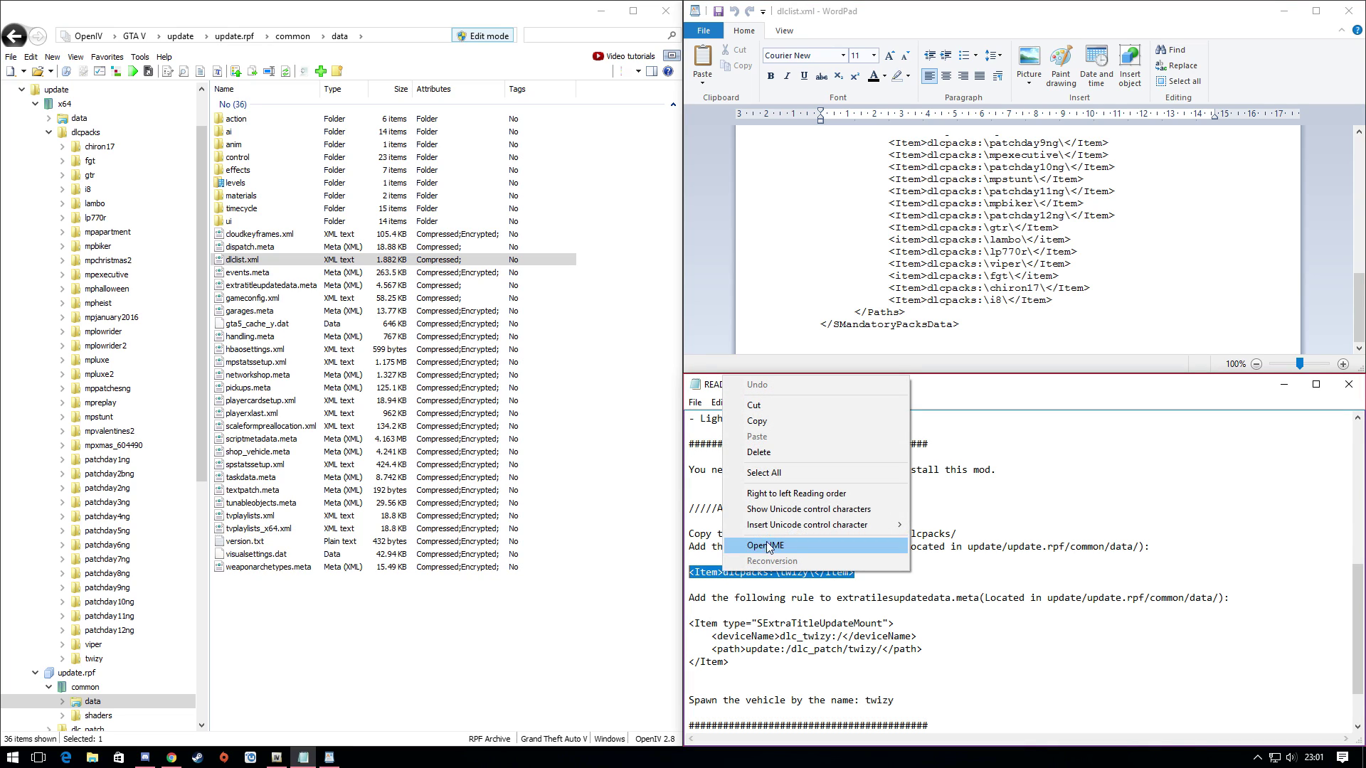
{"action": "left_click", "coordinate": [776, 425]}
{"action": "key", "text": "alt+Tab"}
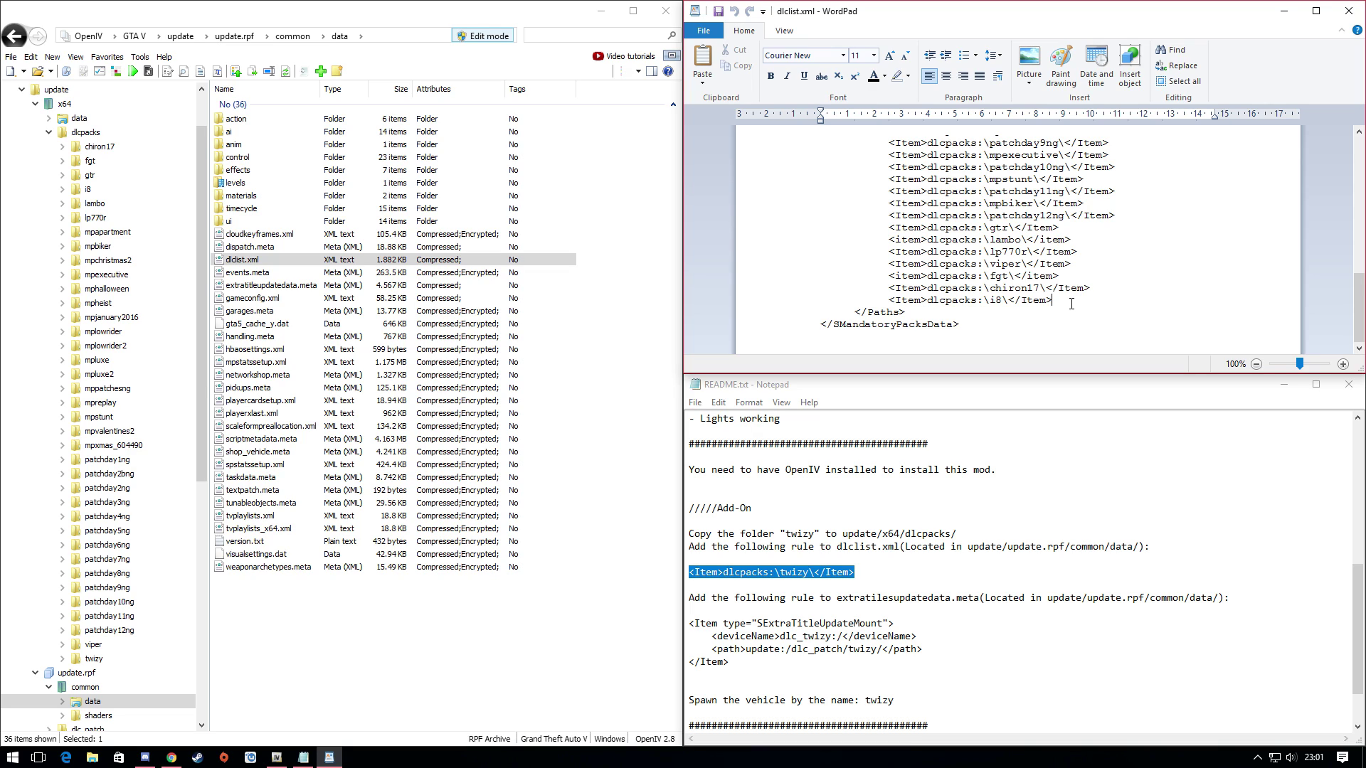
{"action": "key", "text": "Return"}
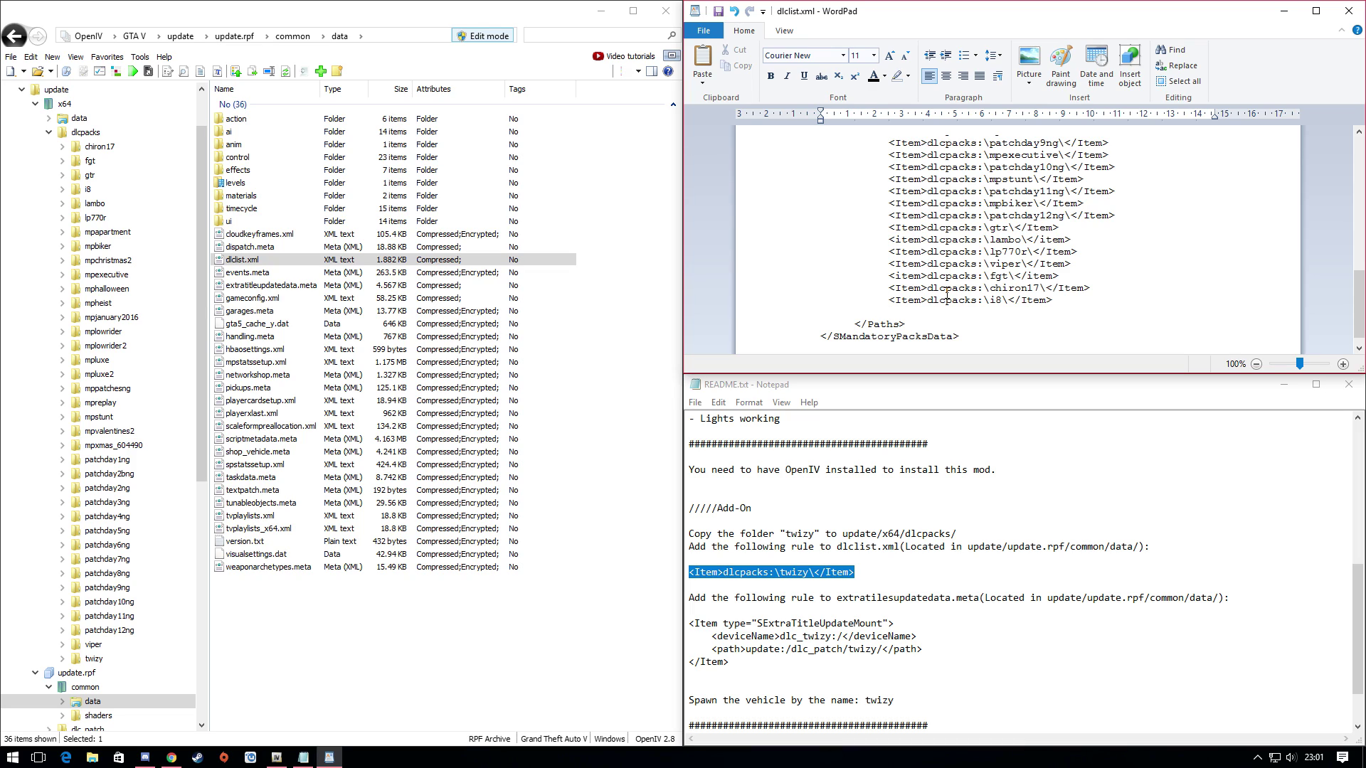
{"action": "right_click", "coordinate": [895, 311]}
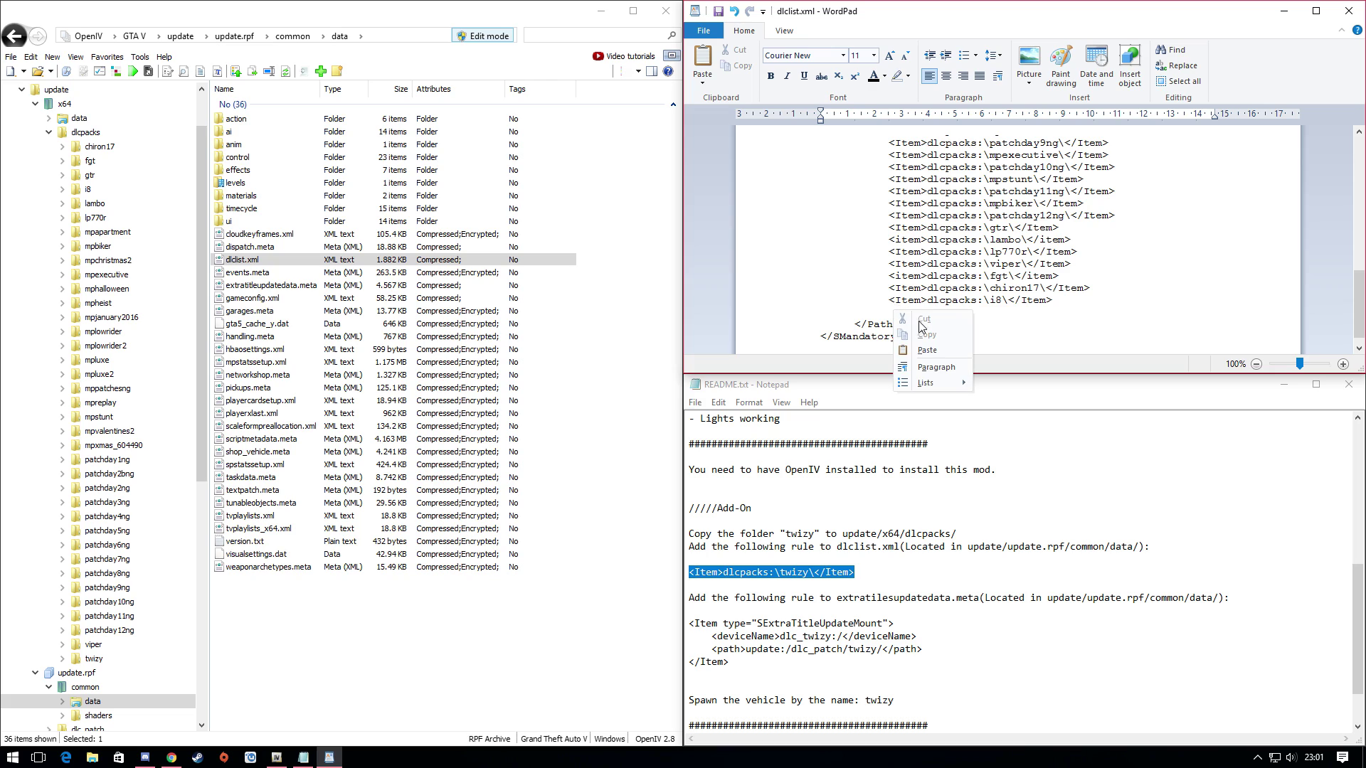
{"action": "left_click", "coordinate": [921, 350]}
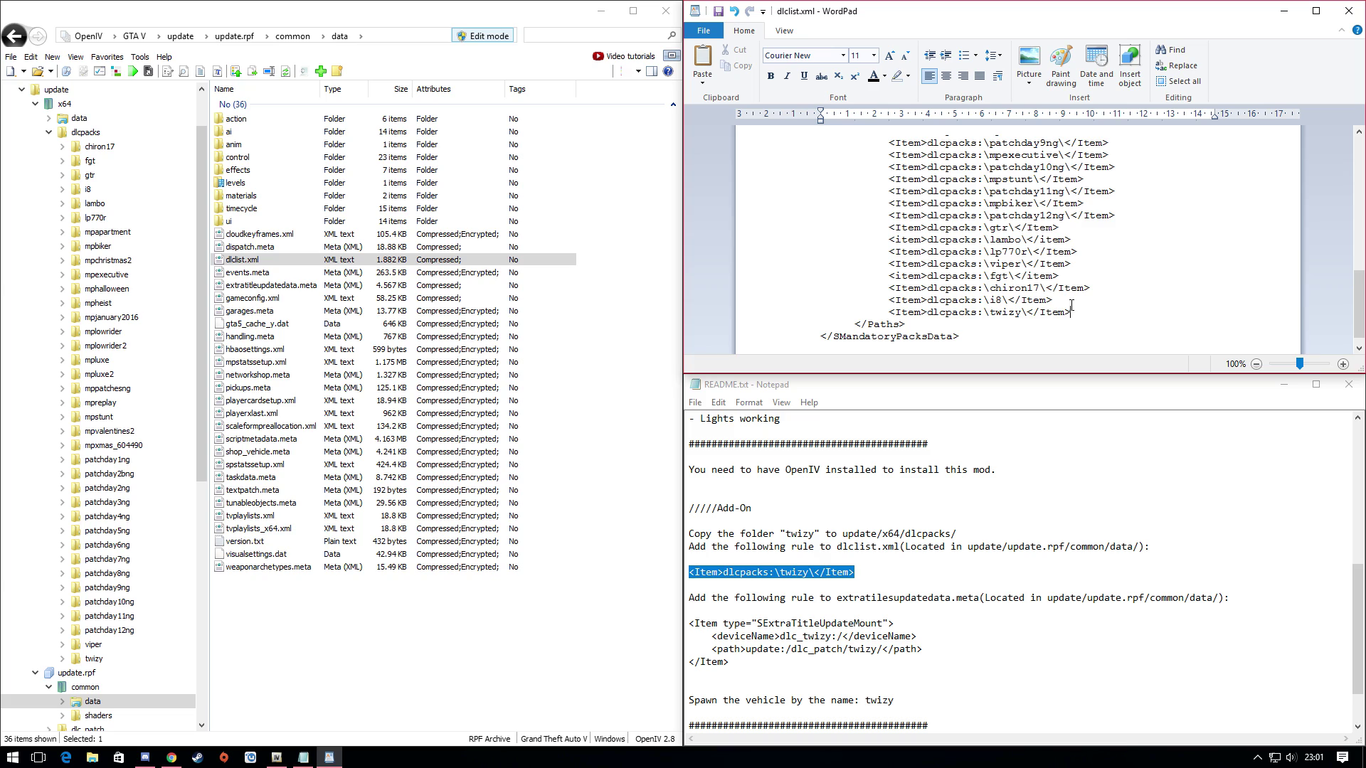
{"action": "left_click", "coordinate": [714, 36]}
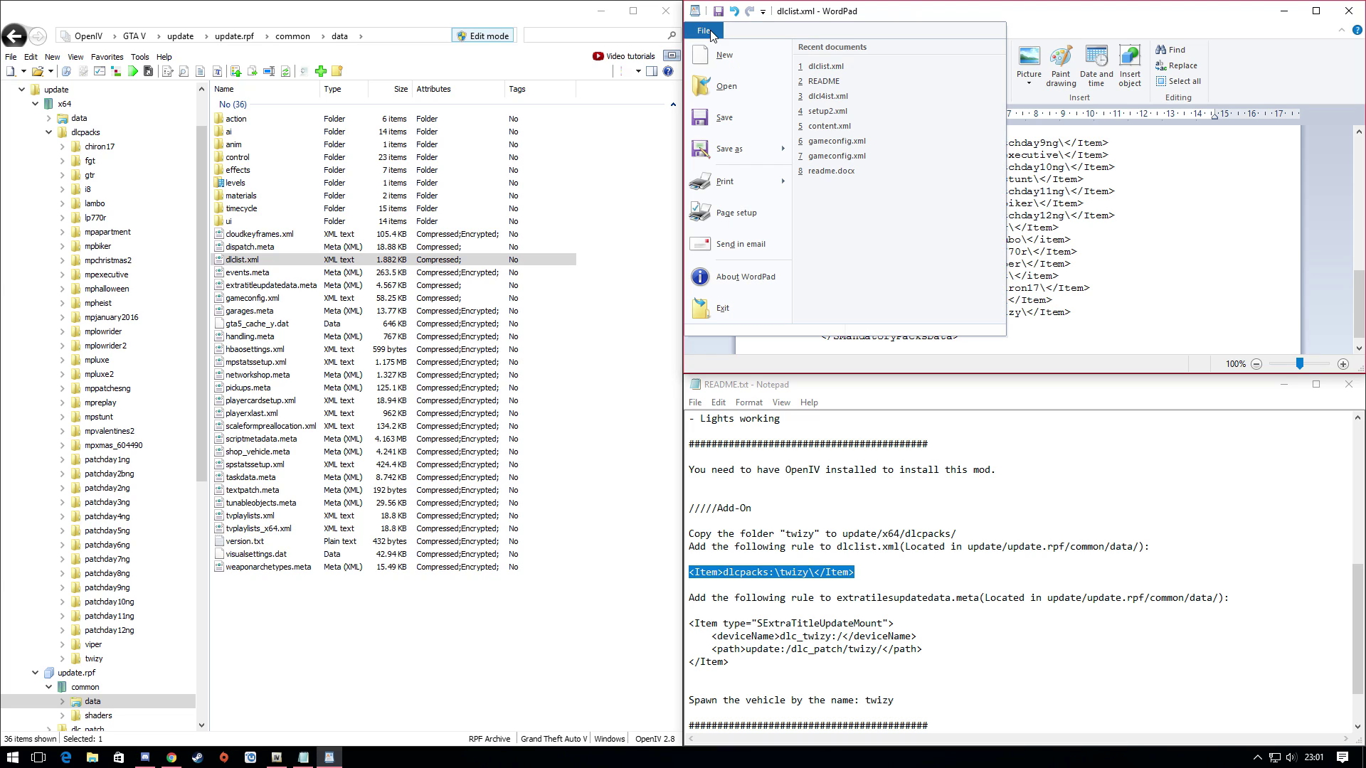
{"action": "left_click", "coordinate": [725, 117]}
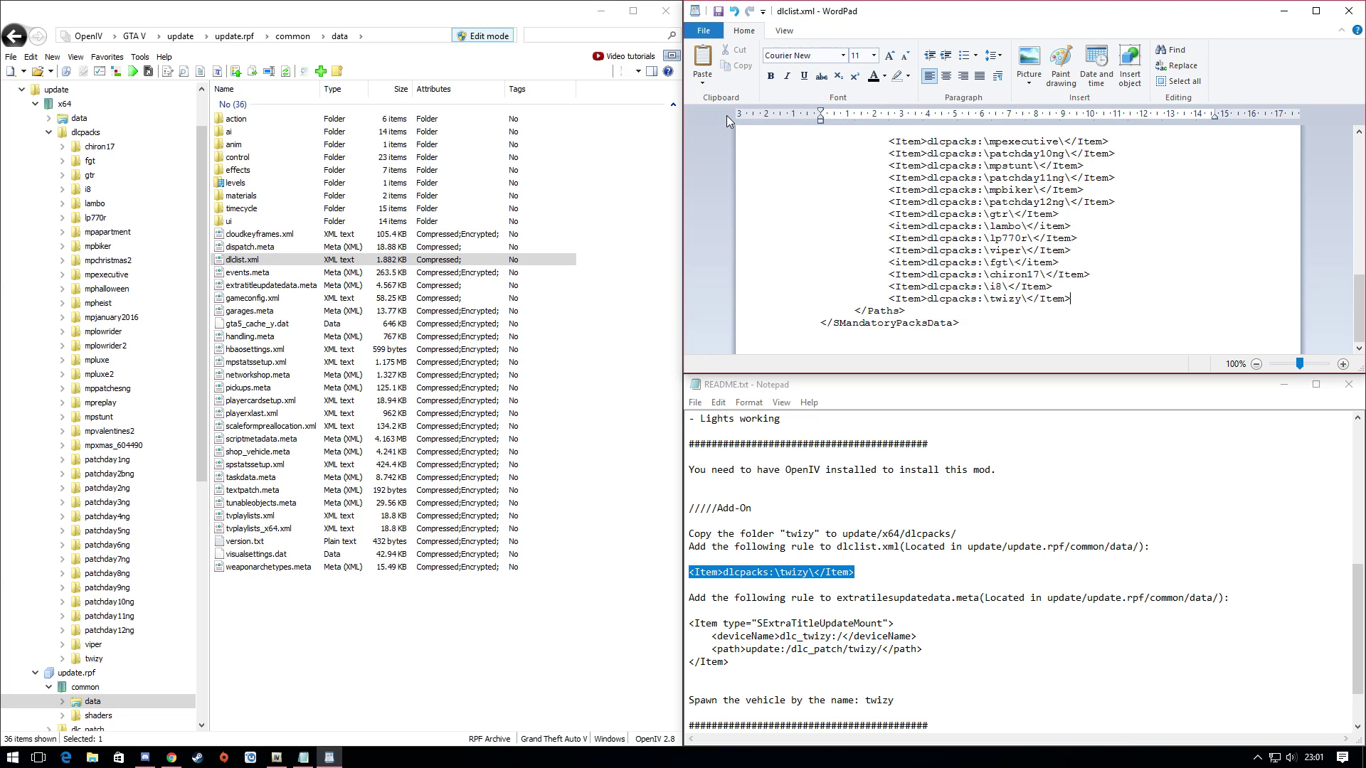
Step: Close WordPad and put the edited dlclist.xml back into update.rpf's common/data folder
{"action": "left_click", "coordinate": [1348, 12]}
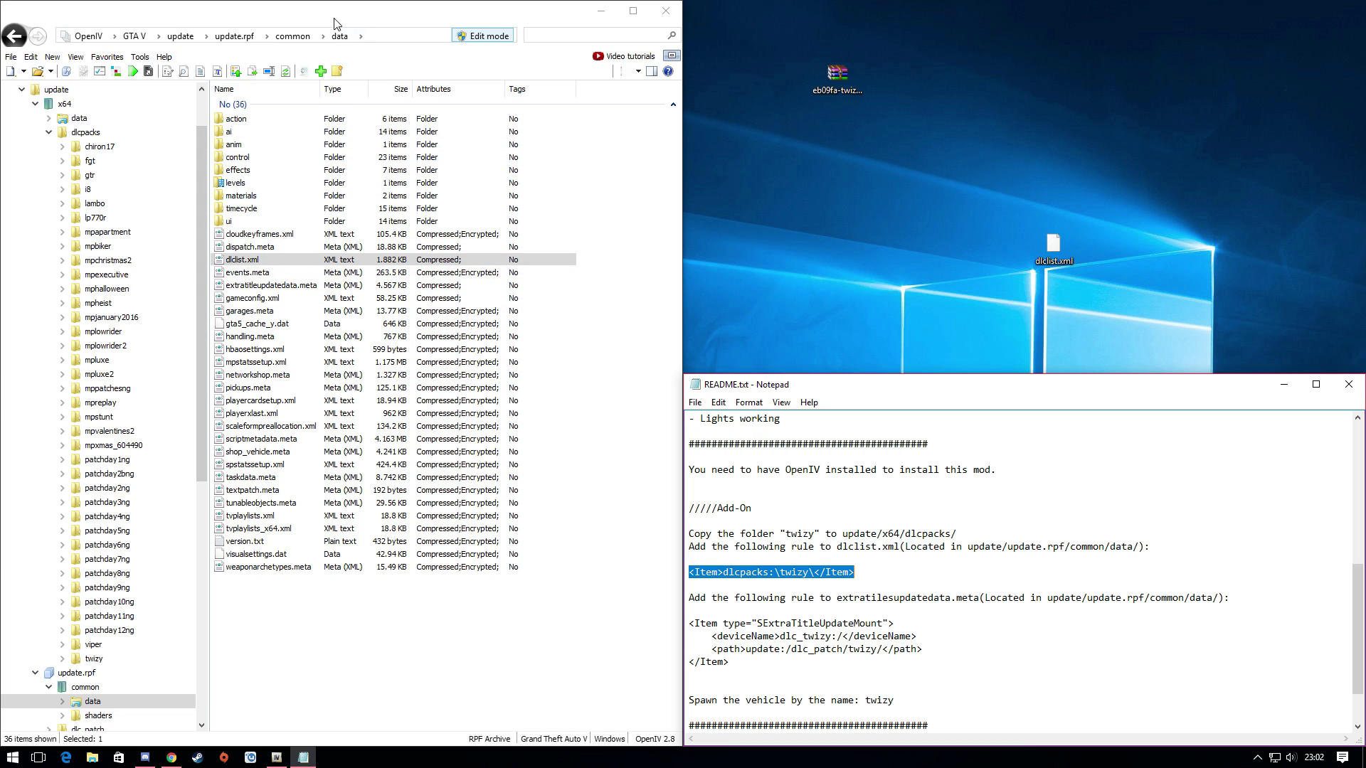
{"action": "left_click_drag", "start_coordinate": [1063, 252], "coordinate": [634, 250]}
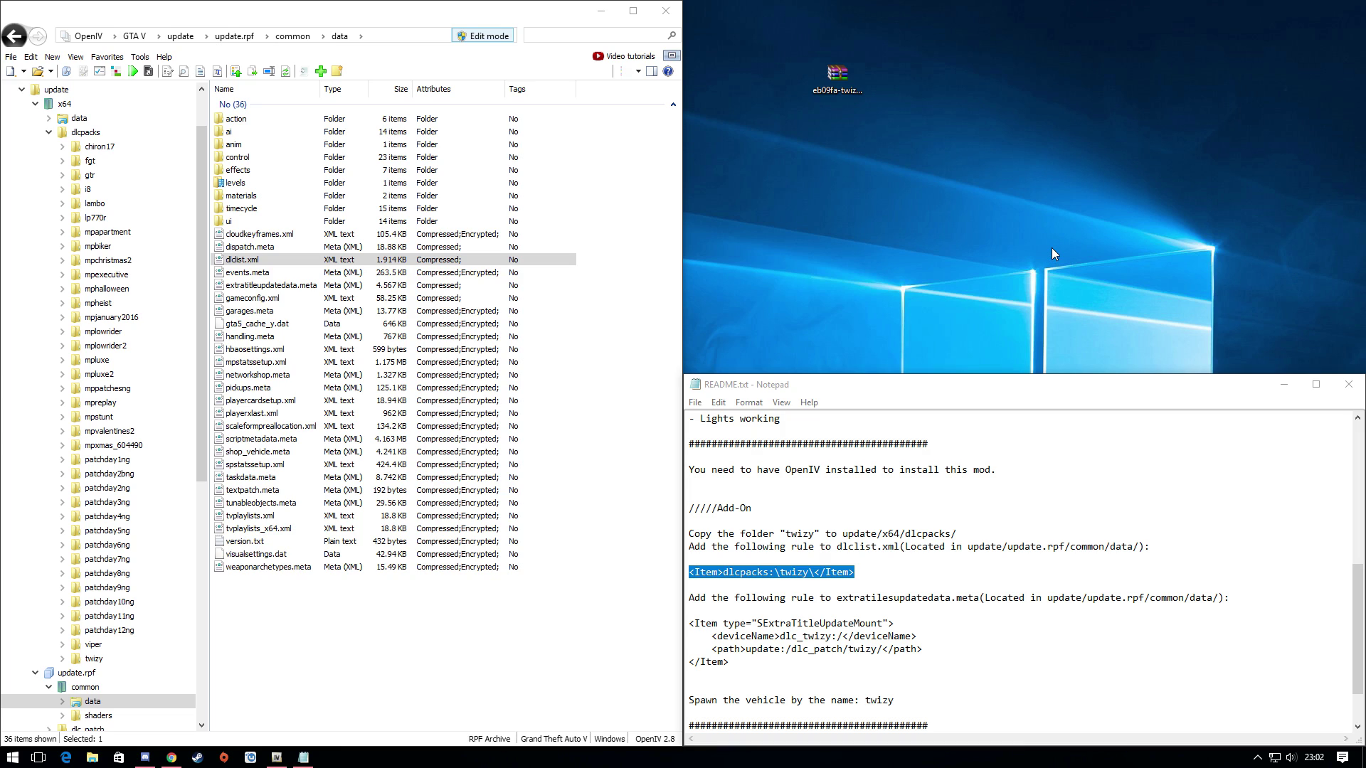
{"action": "left_click_drag", "start_coordinate": [1229, 600], "coordinate": [772, 599]}
{"action": "left_click", "coordinate": [722, 600]}
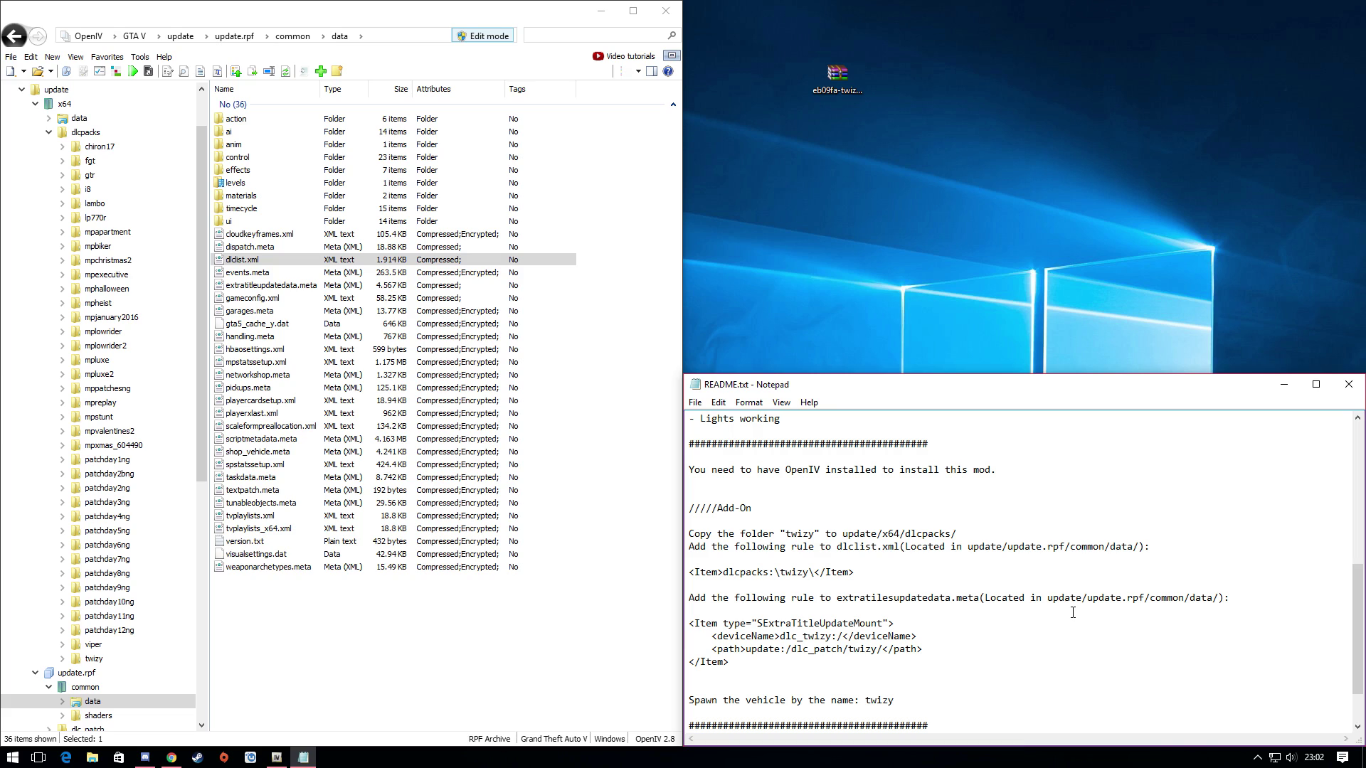
Step: Clear the README selection and select extratitleupdatedata.meta in OpenIV
{"action": "left_click_drag", "start_coordinate": [853, 576], "coordinate": [814, 575]}
{"action": "left_click", "coordinate": [876, 586]}
{"action": "left_click", "coordinate": [291, 286]}
Step: Copy extratitleupdatedata.meta to the desktop and open it in Notepad
{"action": "left_click_drag", "start_coordinate": [291, 286], "coordinate": [1052, 211]}
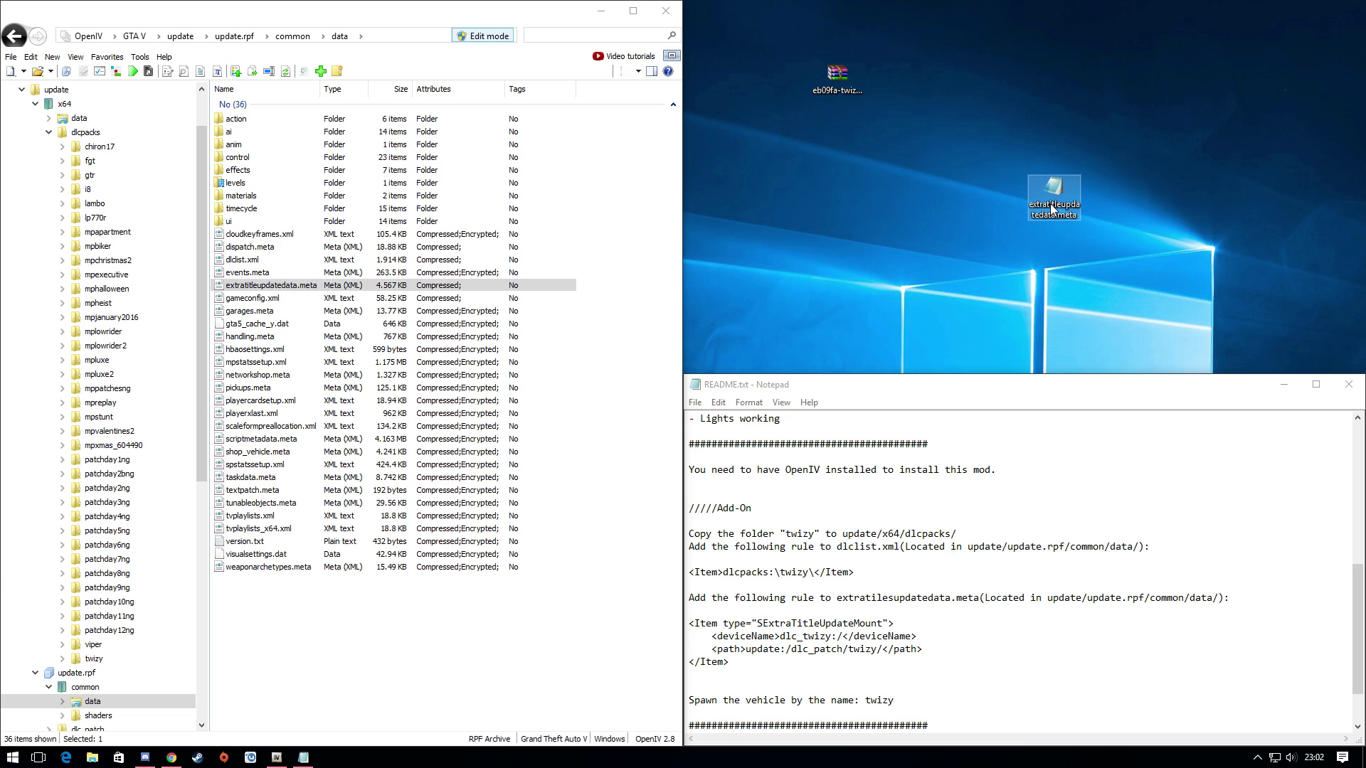
{"action": "right_click", "coordinate": [1052, 211]}
{"action": "left_click", "coordinate": [1067, 229]}
{"action": "left_click_drag", "start_coordinate": [929, 204], "coordinate": [1363, 3]}
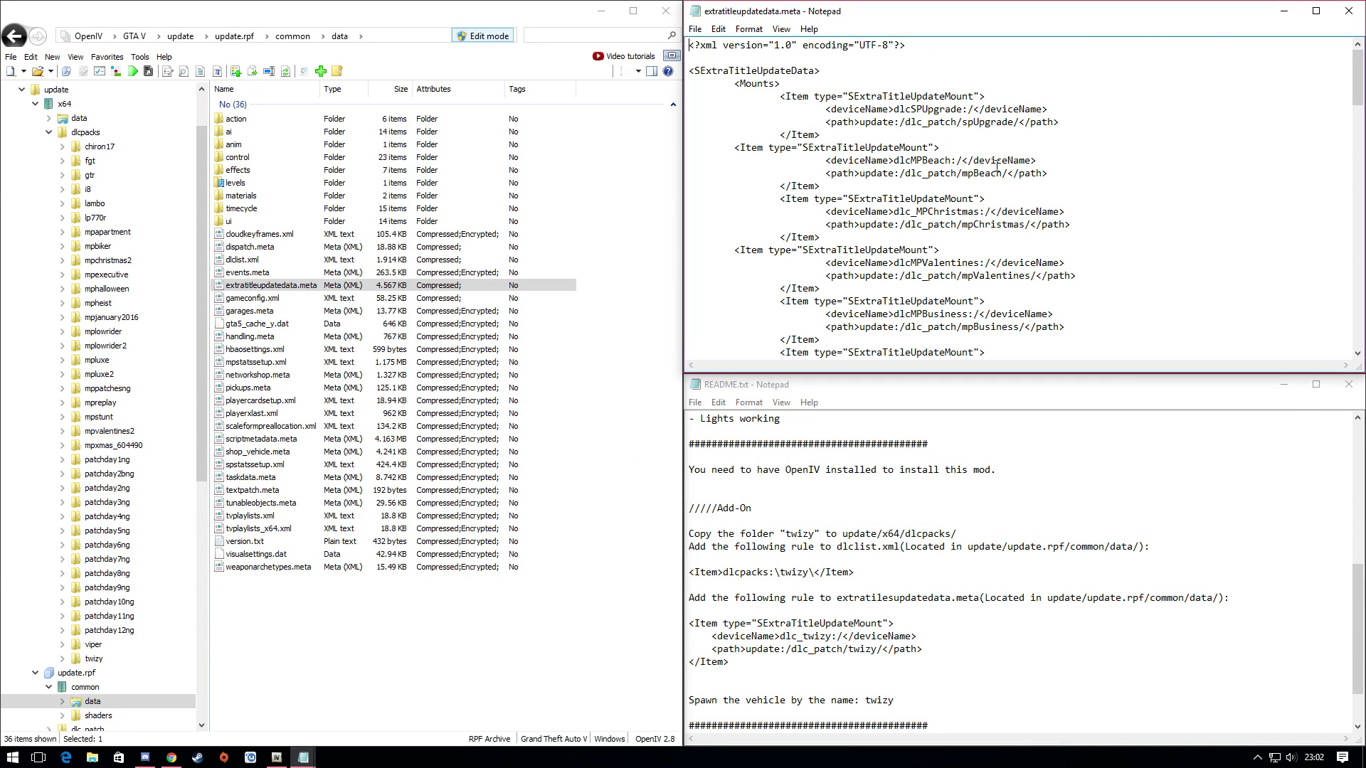
{"action": "scroll", "coordinate": [997, 166], "scroll_direction": "down", "scroll_amount": 15}
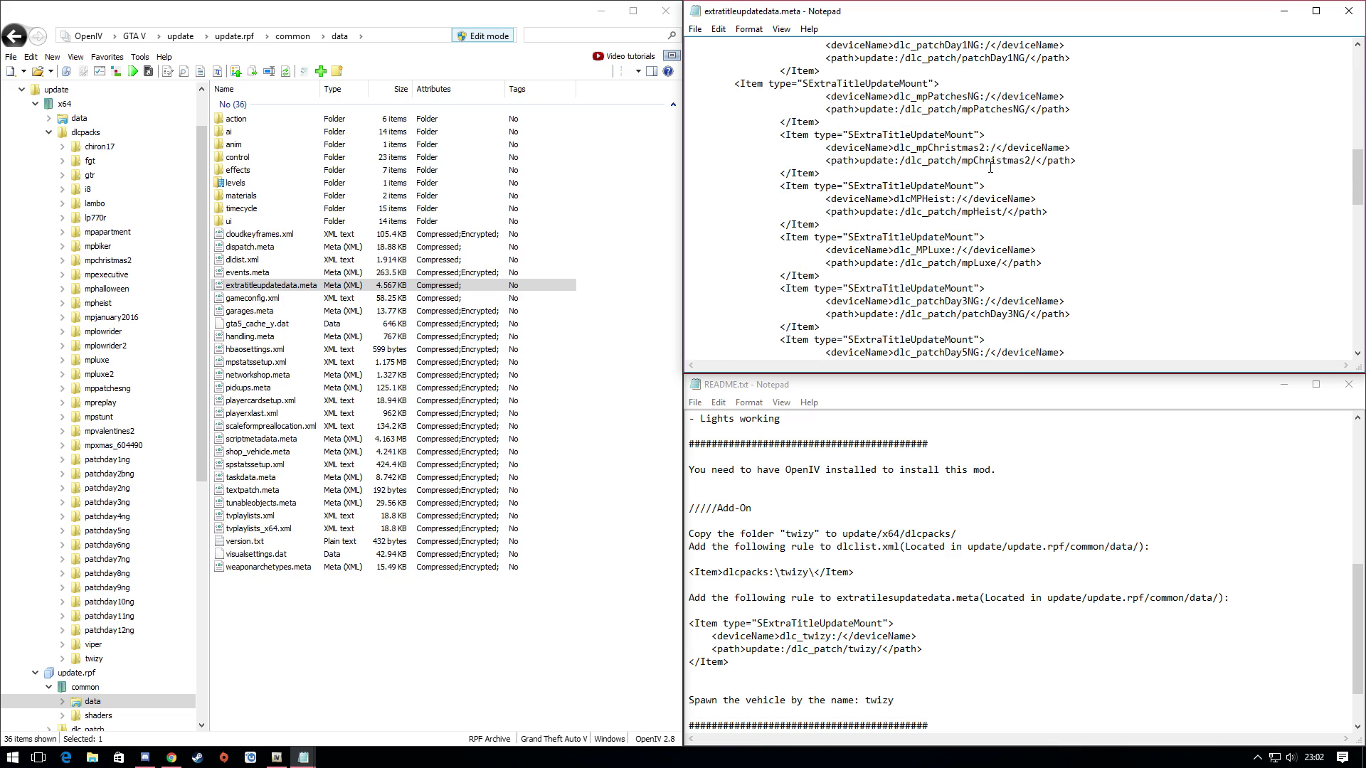
{"action": "scroll", "coordinate": [991, 167], "scroll_direction": "down", "scroll_amount": 10}
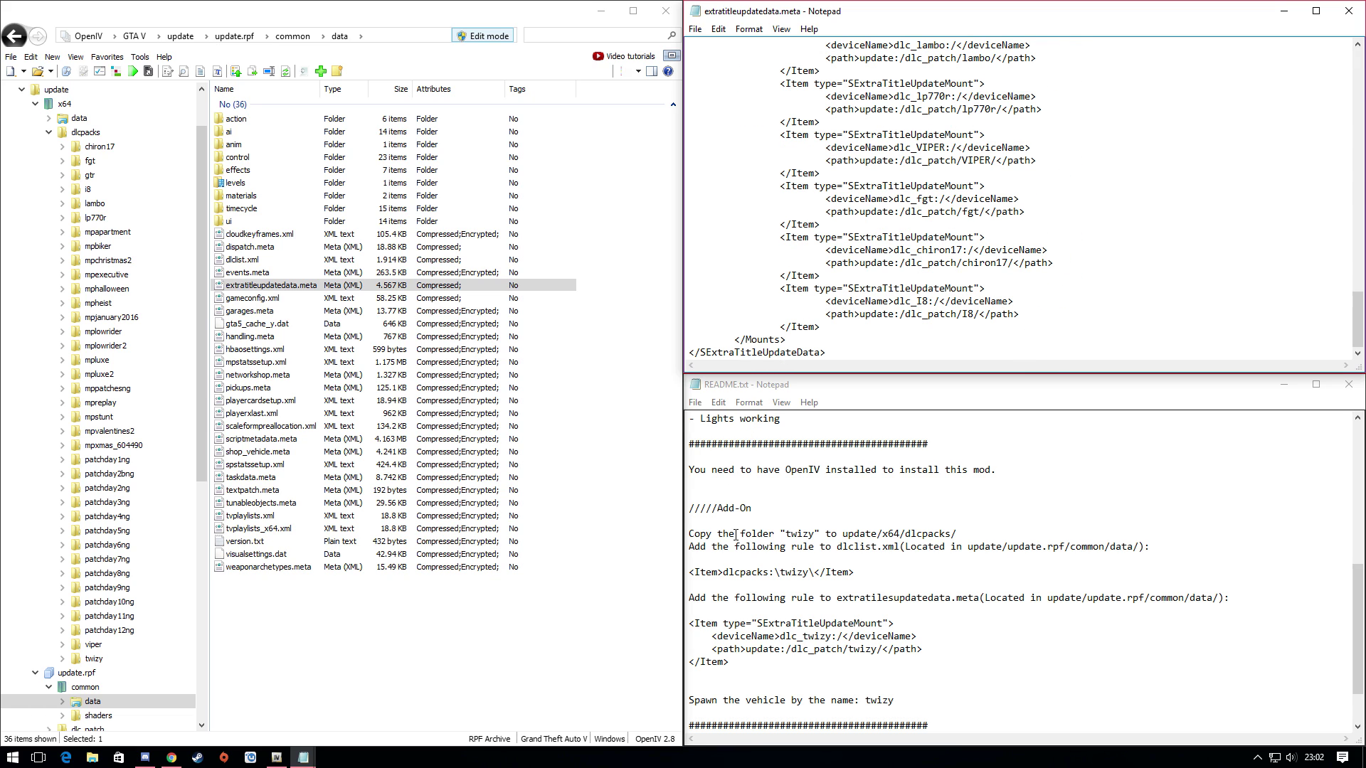
Step: Paste the README's four-line twizy Item block after the I8 entry
{"action": "left_click_drag", "start_coordinate": [688, 624], "coordinate": [827, 668]}
{"action": "right_click", "coordinate": [827, 668]}
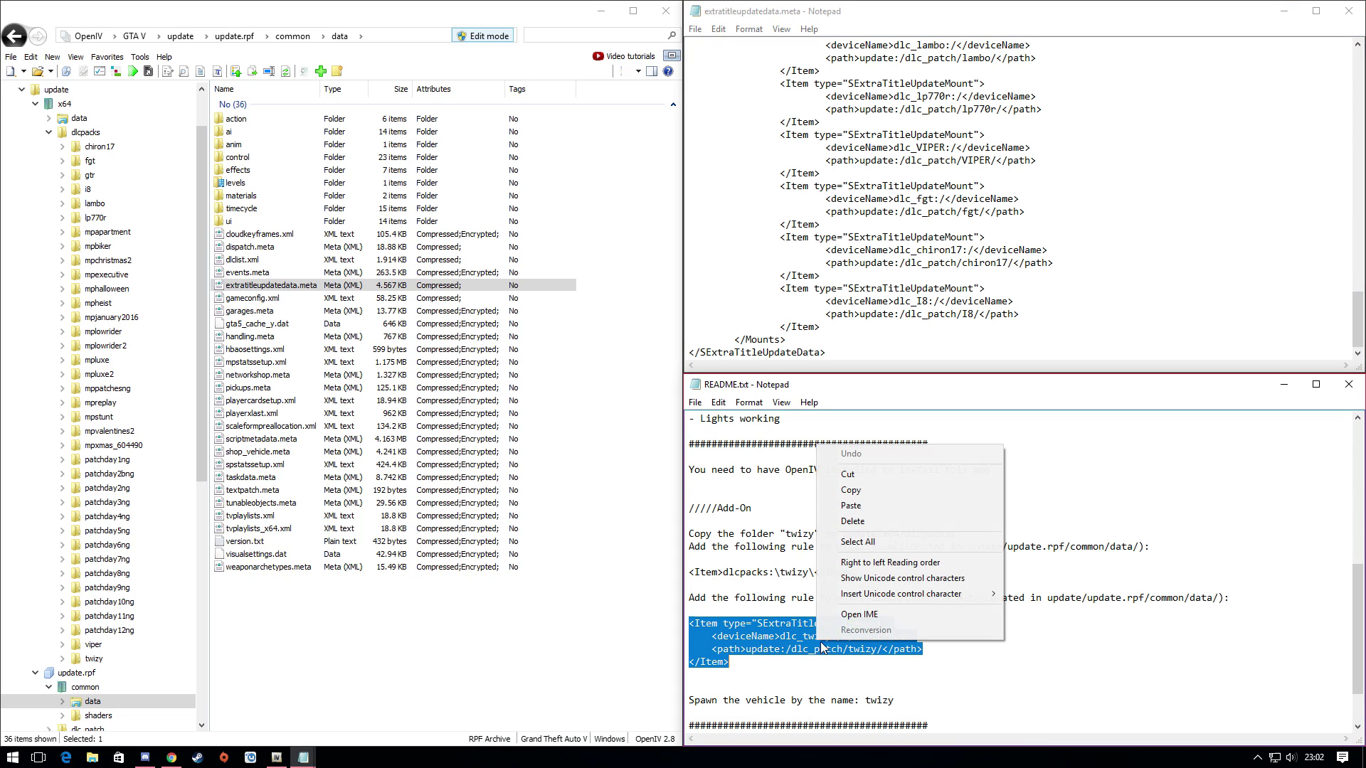
{"action": "left_click", "coordinate": [854, 491]}
{"action": "left_click", "coordinate": [822, 327]}
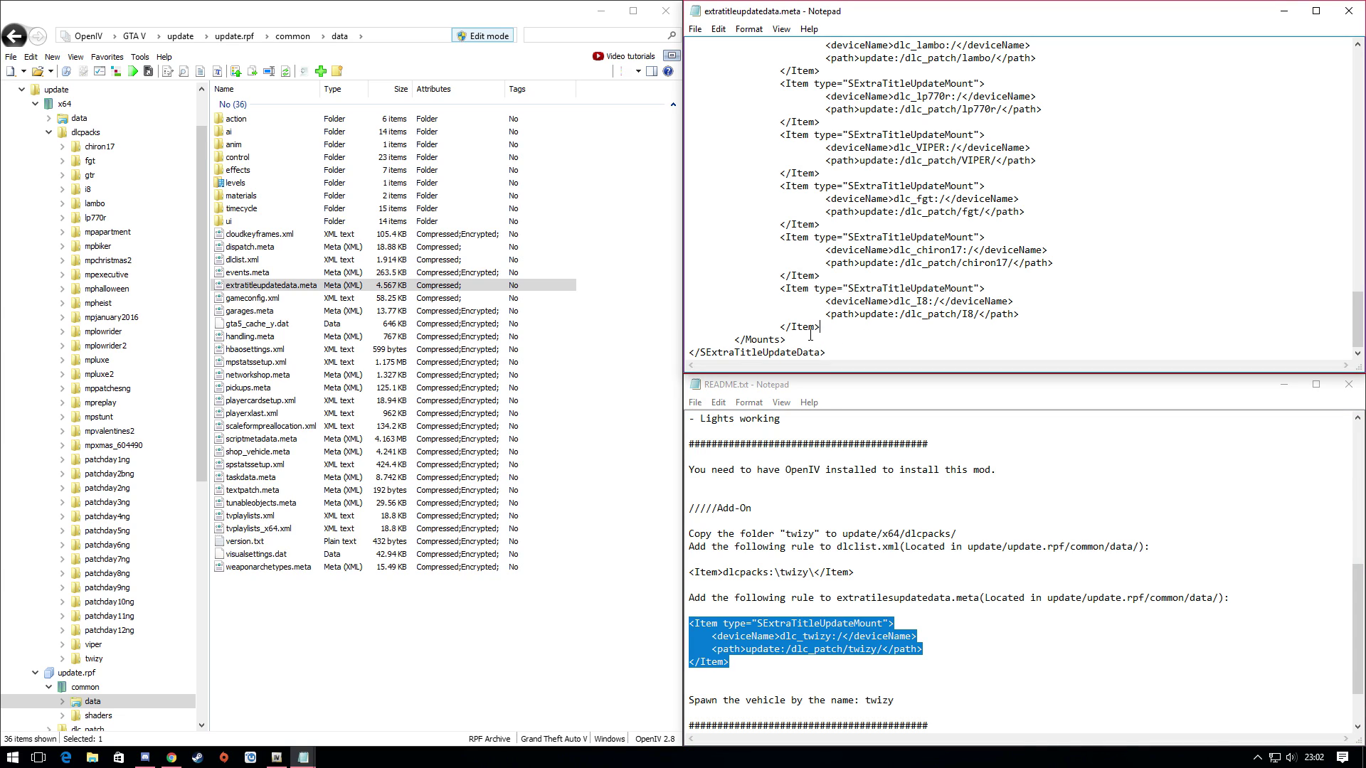
{"action": "key", "text": "Return"}
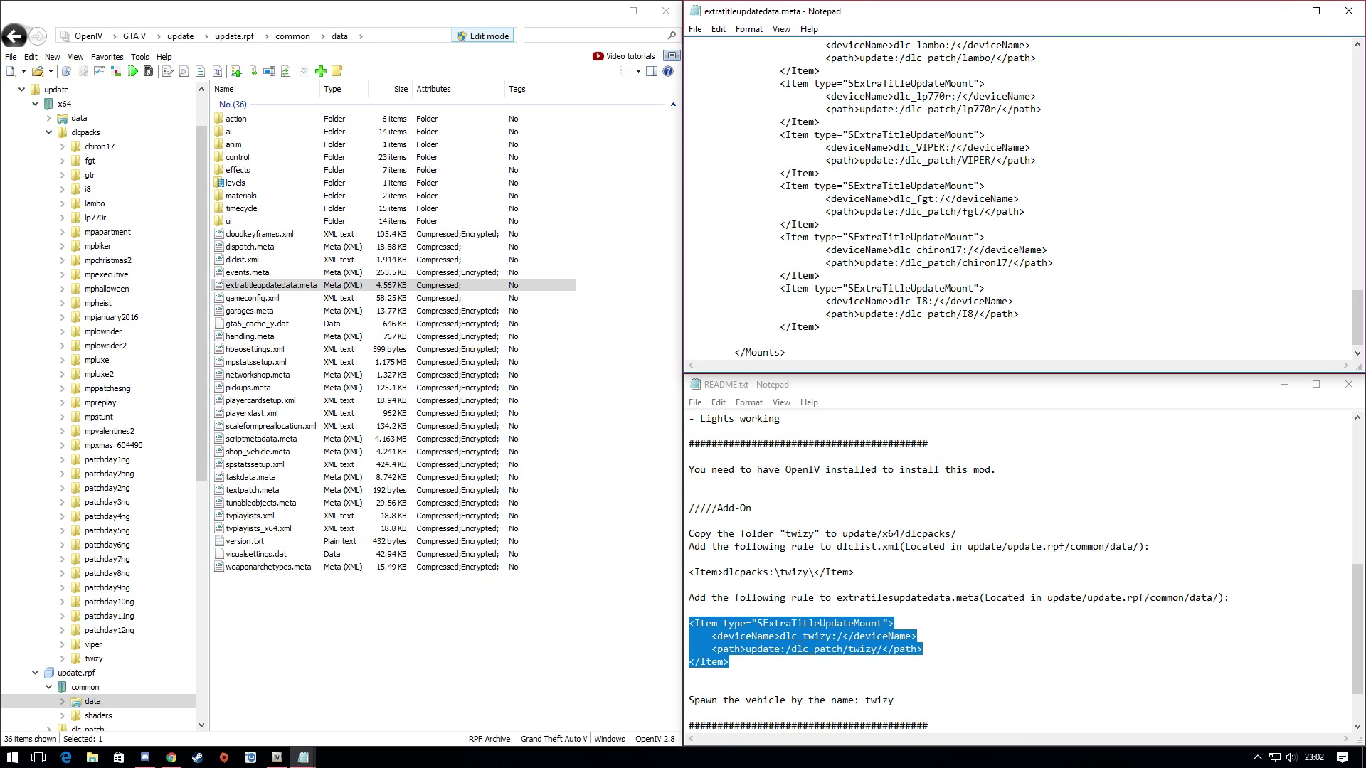
{"action": "key", "text": "ctrl+v"}
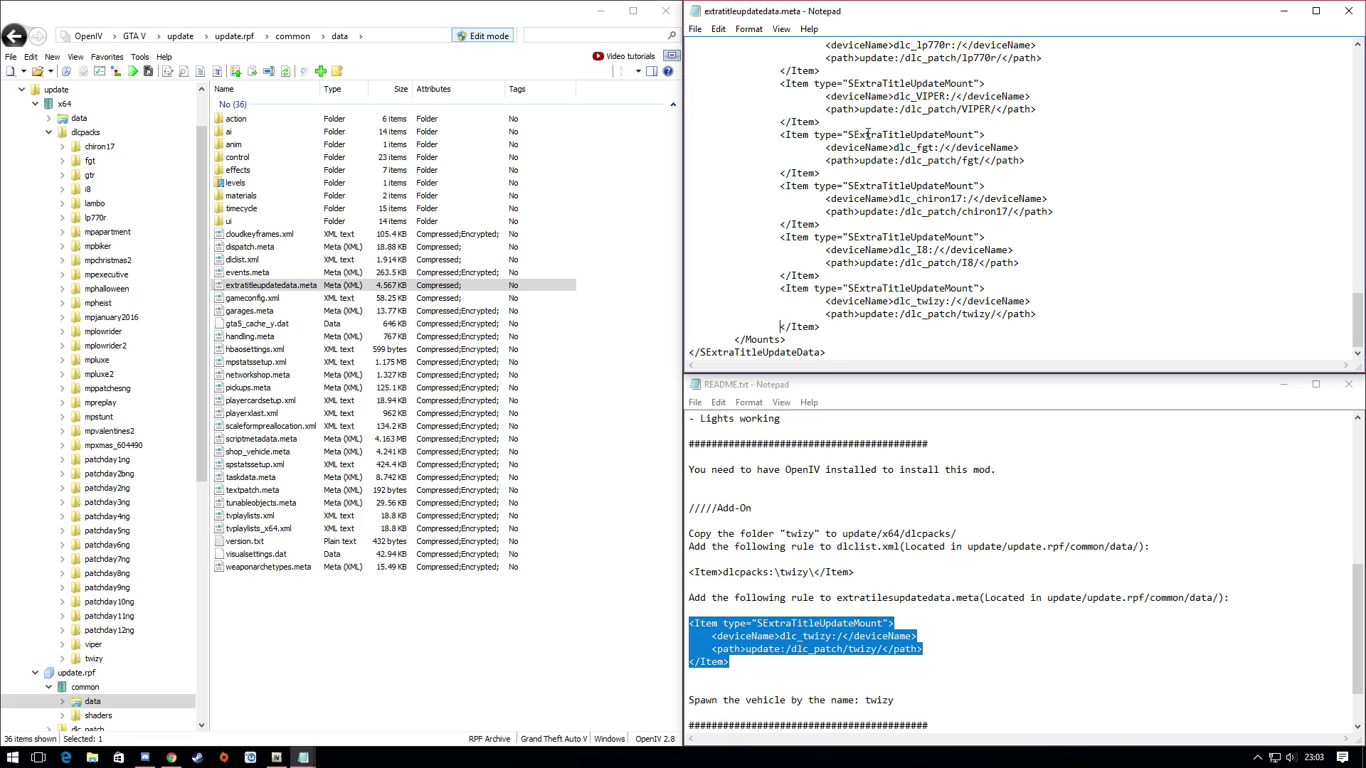
{"action": "scroll", "coordinate": [950, 493], "scroll_direction": "down", "scroll_amount": 1}
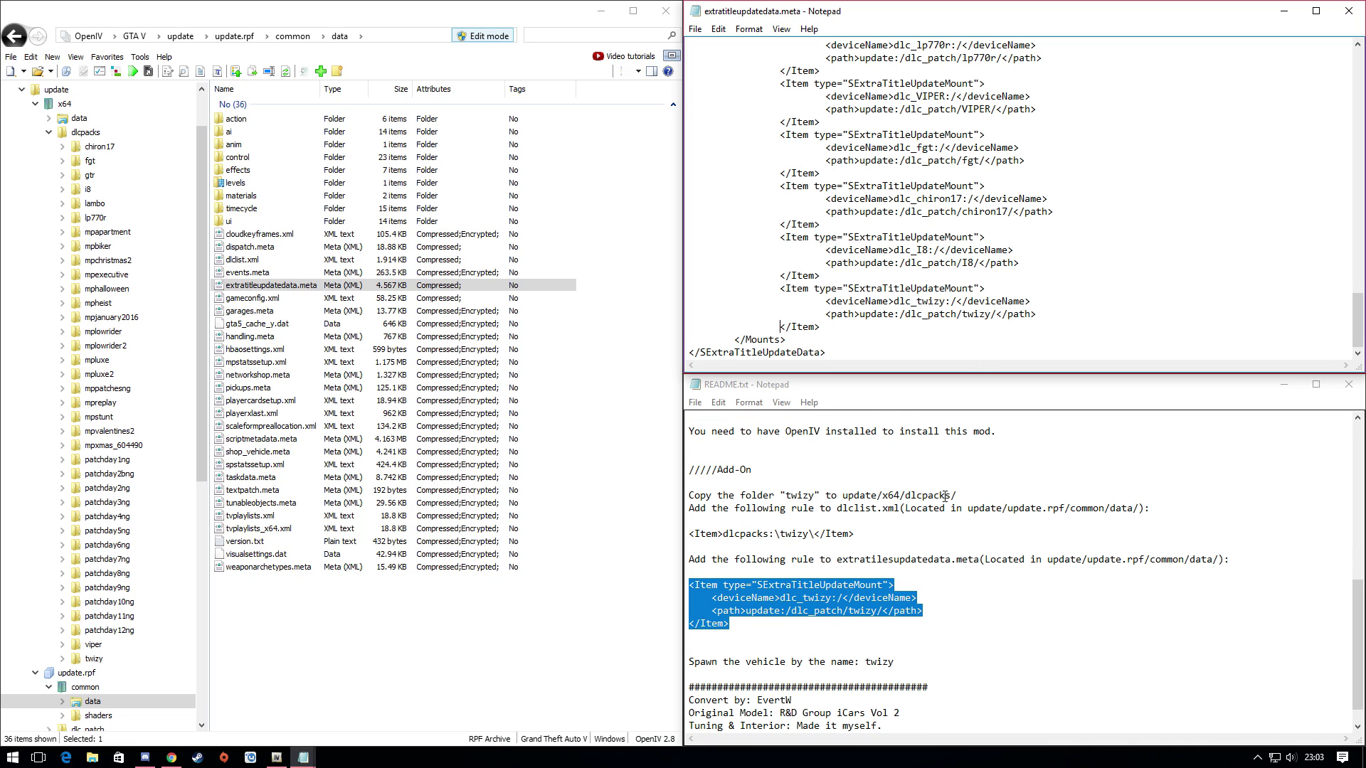
Step: Save and close the .meta file, then replace the archive's copy with it
{"action": "left_click", "coordinate": [695, 29]}
{"action": "left_click", "coordinate": [718, 76]}
{"action": "left_click", "coordinate": [1349, 10]}
{"action": "left_click_drag", "start_coordinate": [1065, 199], "coordinate": [626, 281]}
Step: Delete the leftover extratitleupdatedata.meta copy from the desktop
{"action": "left_click", "coordinate": [1060, 195]}
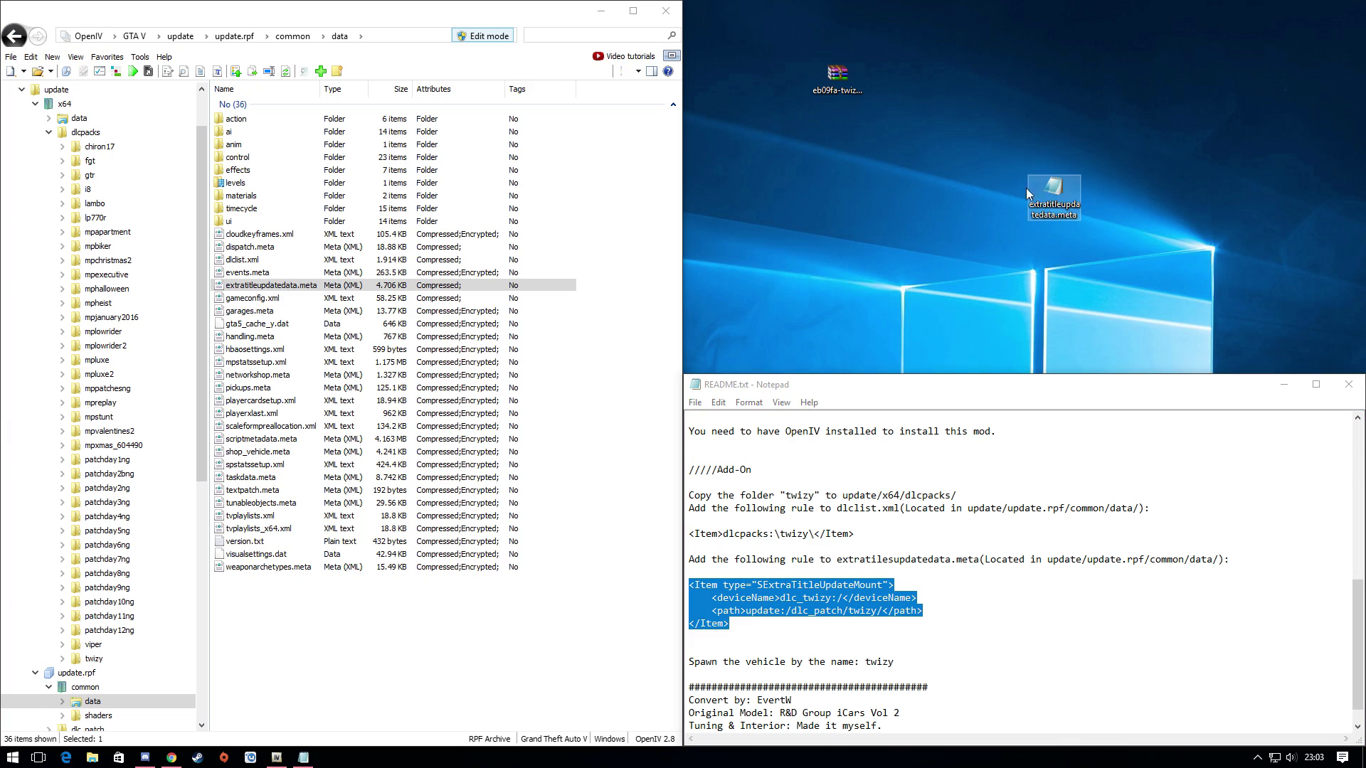
{"action": "key", "text": "Delete"}
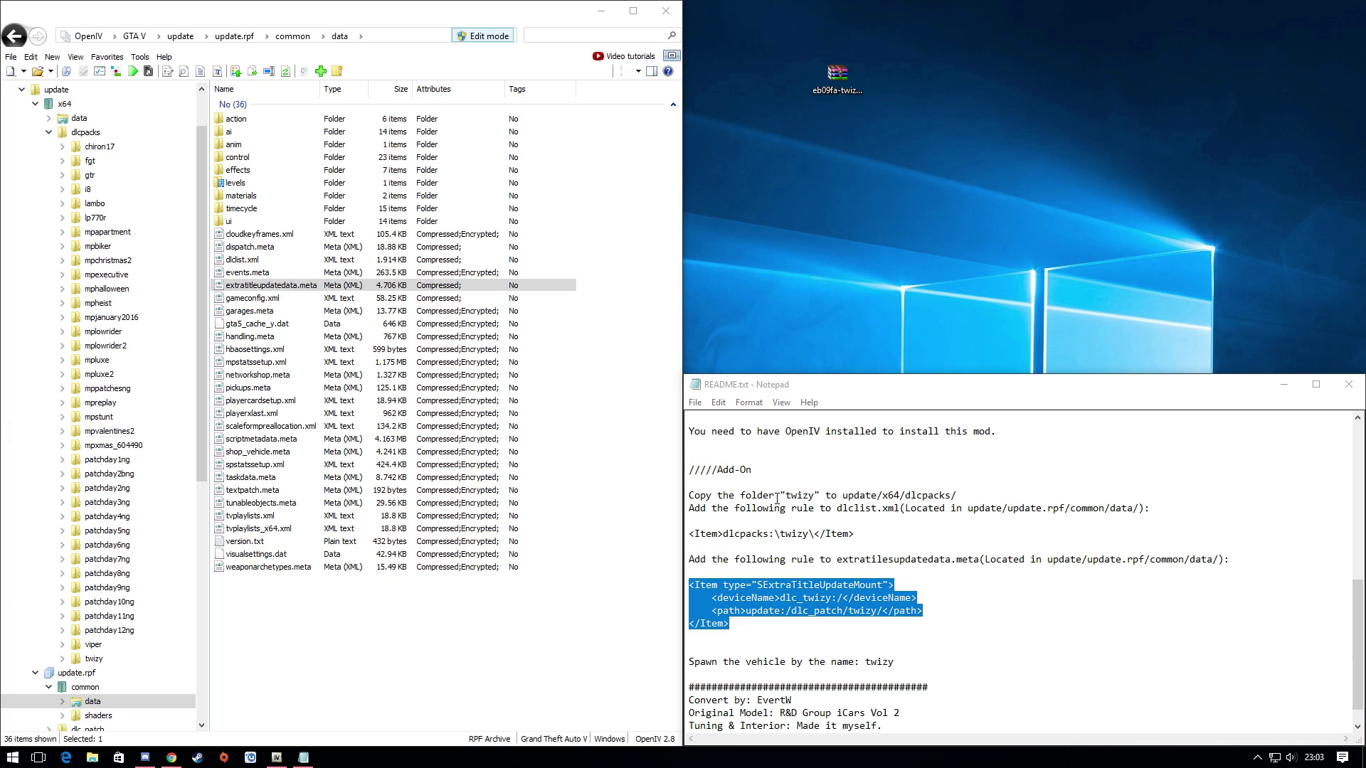
{"action": "left_click", "coordinate": [990, 588]}
{"action": "scroll", "coordinate": [777, 671], "scroll_direction": "down", "scroll_amount": 1}
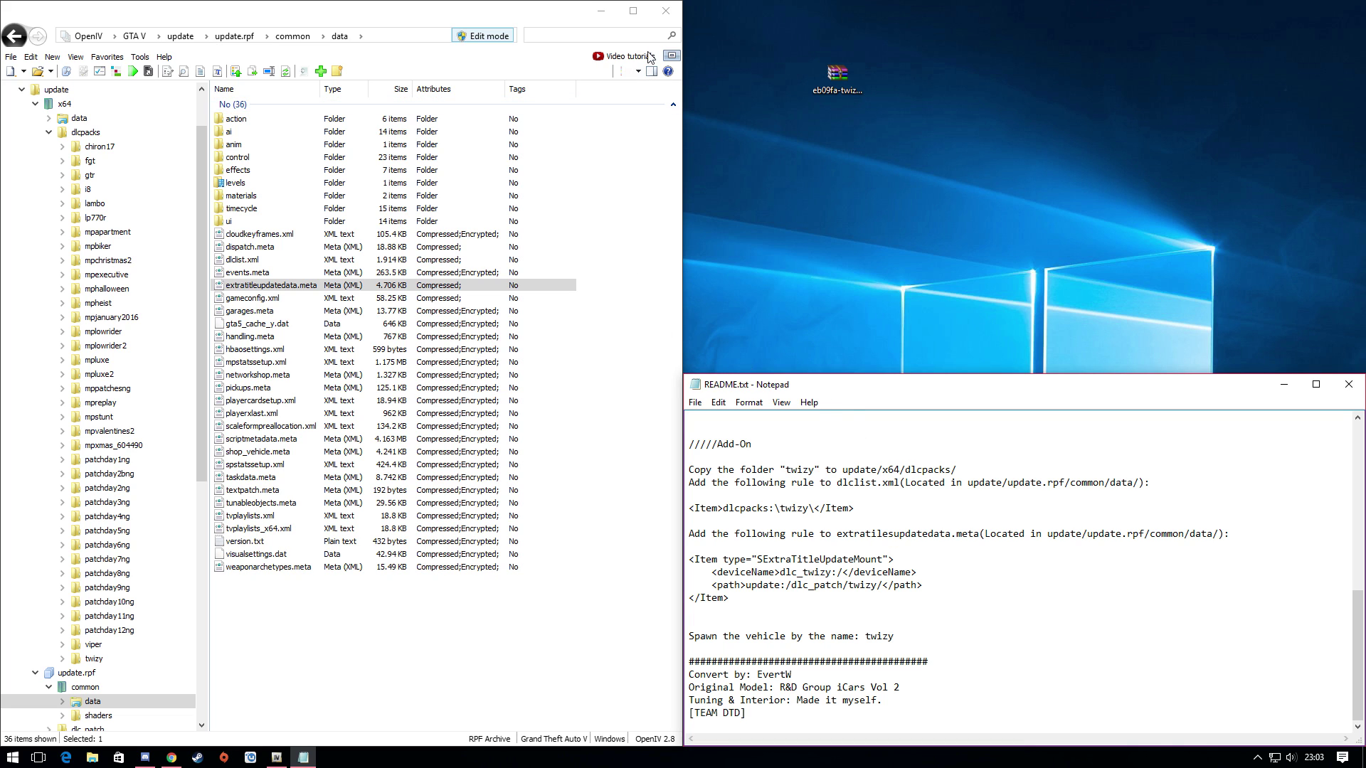
Step: Close OpenIV and the README window
{"action": "left_click", "coordinate": [665, 11]}
{"action": "left_click_drag", "start_coordinate": [910, 373], "coordinate": [715, 275]}
{"action": "left_click", "coordinate": [1180, 273]}
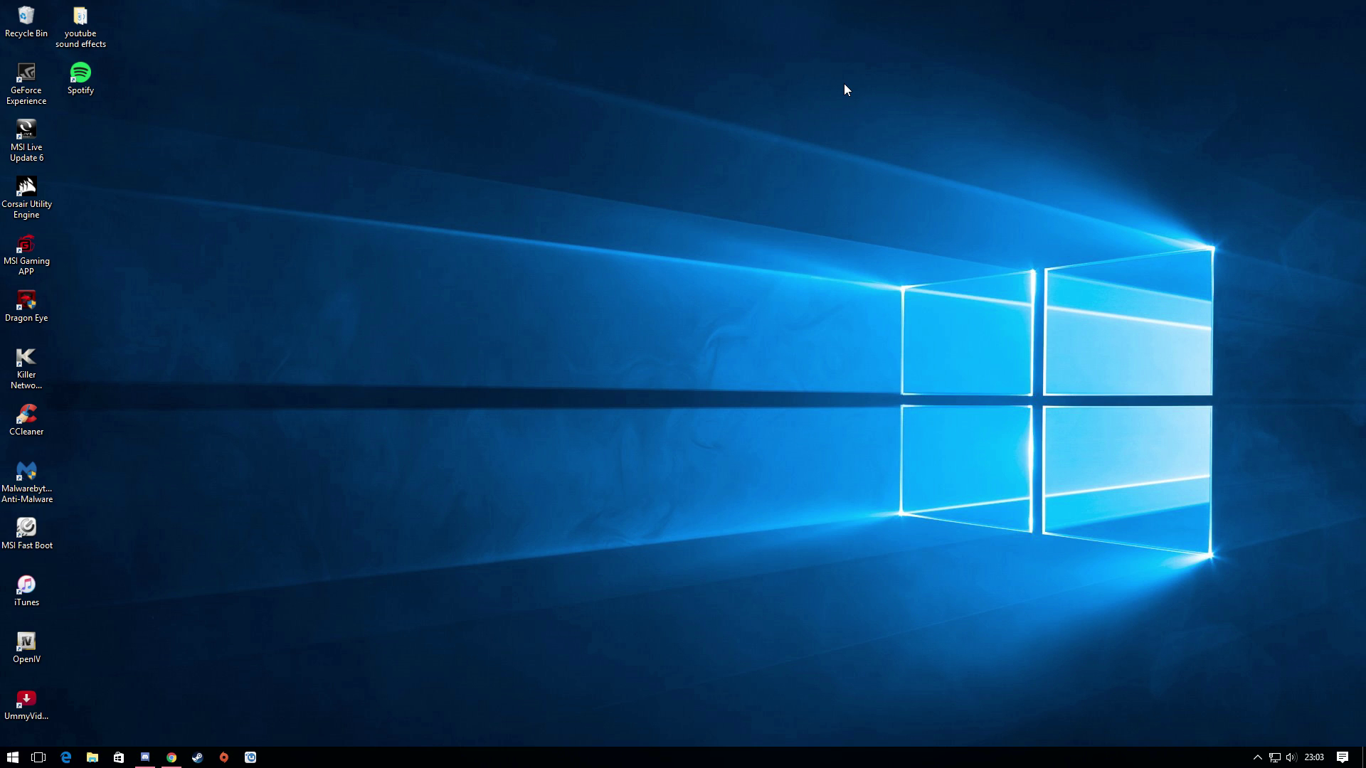
Step: Search GTA5-Mods.com for 'simple trainer' and save 330f29-trainerv.rar to the Desktop
{"action": "left_click", "coordinate": [174, 752]}
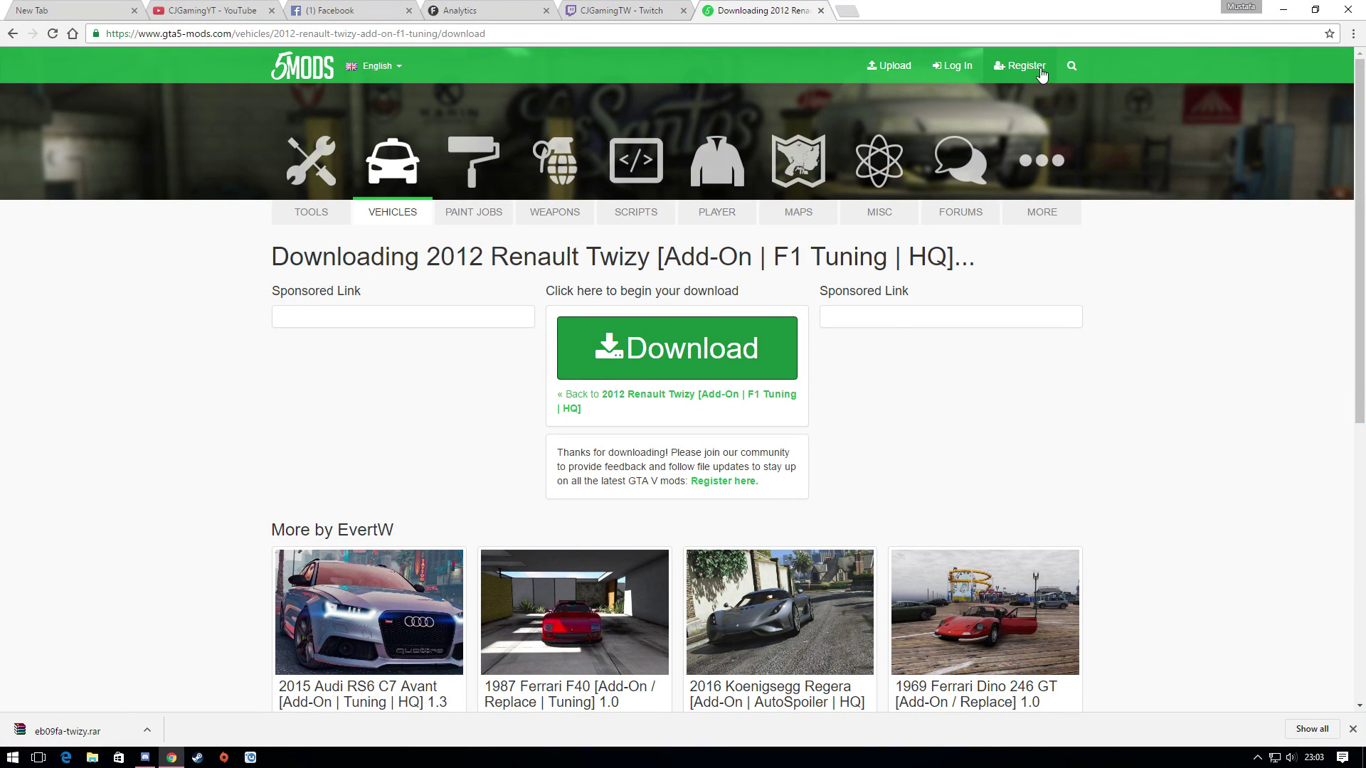
{"action": "left_click", "coordinate": [1071, 66]}
{"action": "type", "text": "simple trainer"}
{"action": "key", "text": "Return"}
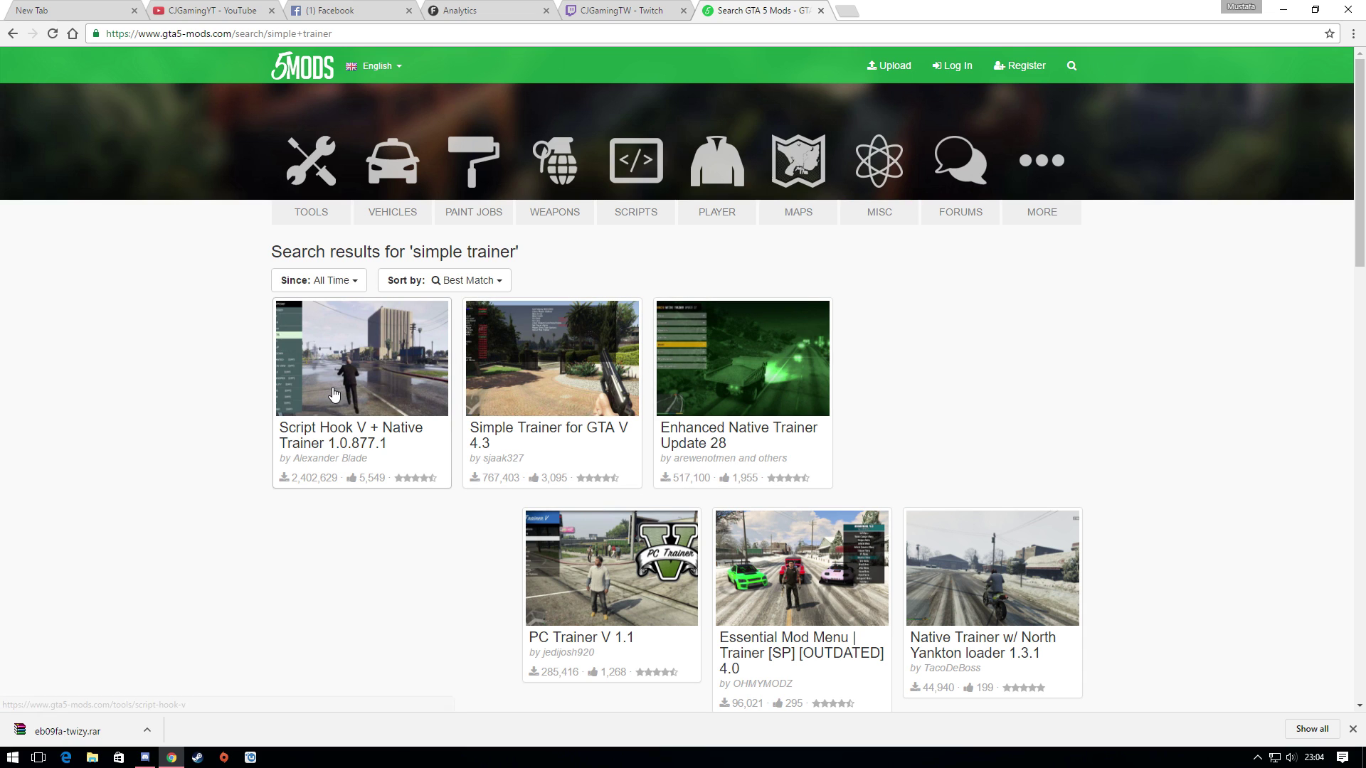
{"action": "left_click", "coordinate": [565, 362]}
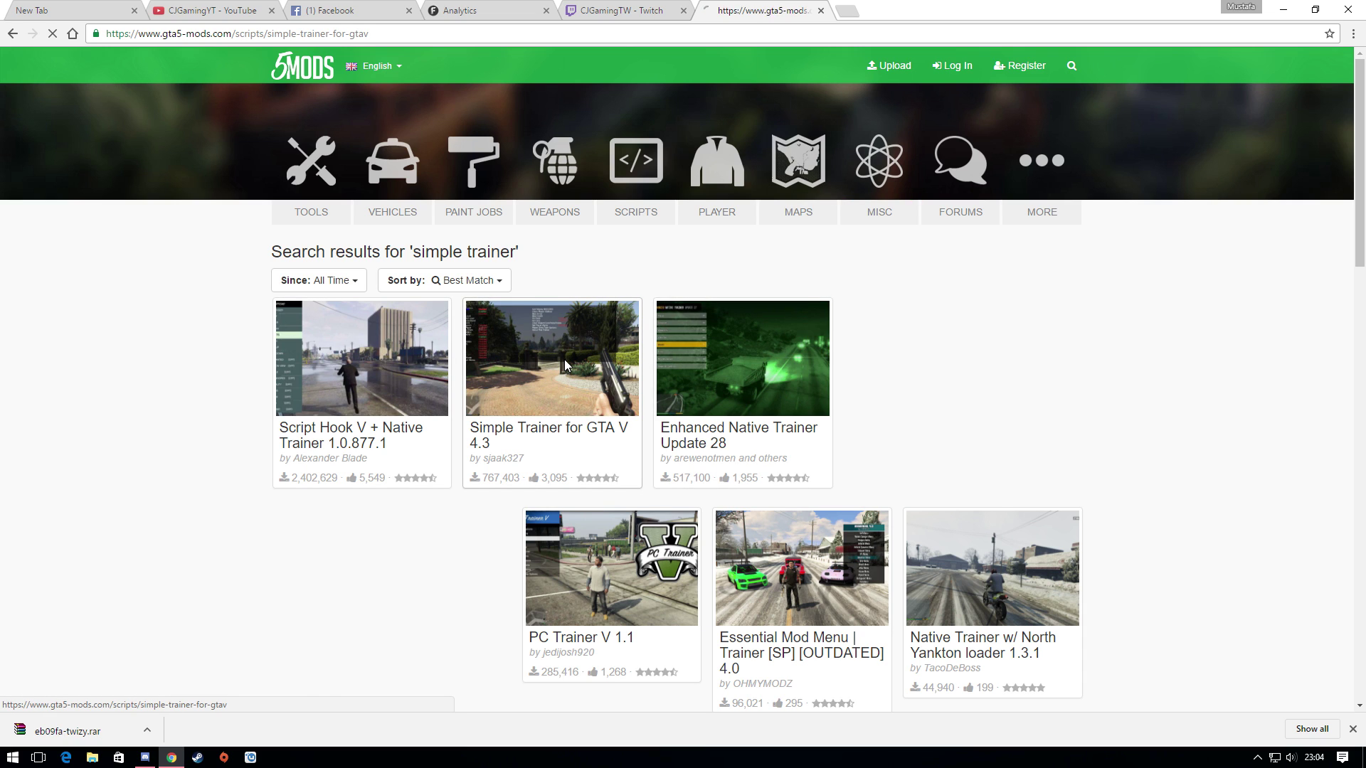
{"action": "left_click", "coordinate": [473, 319]}
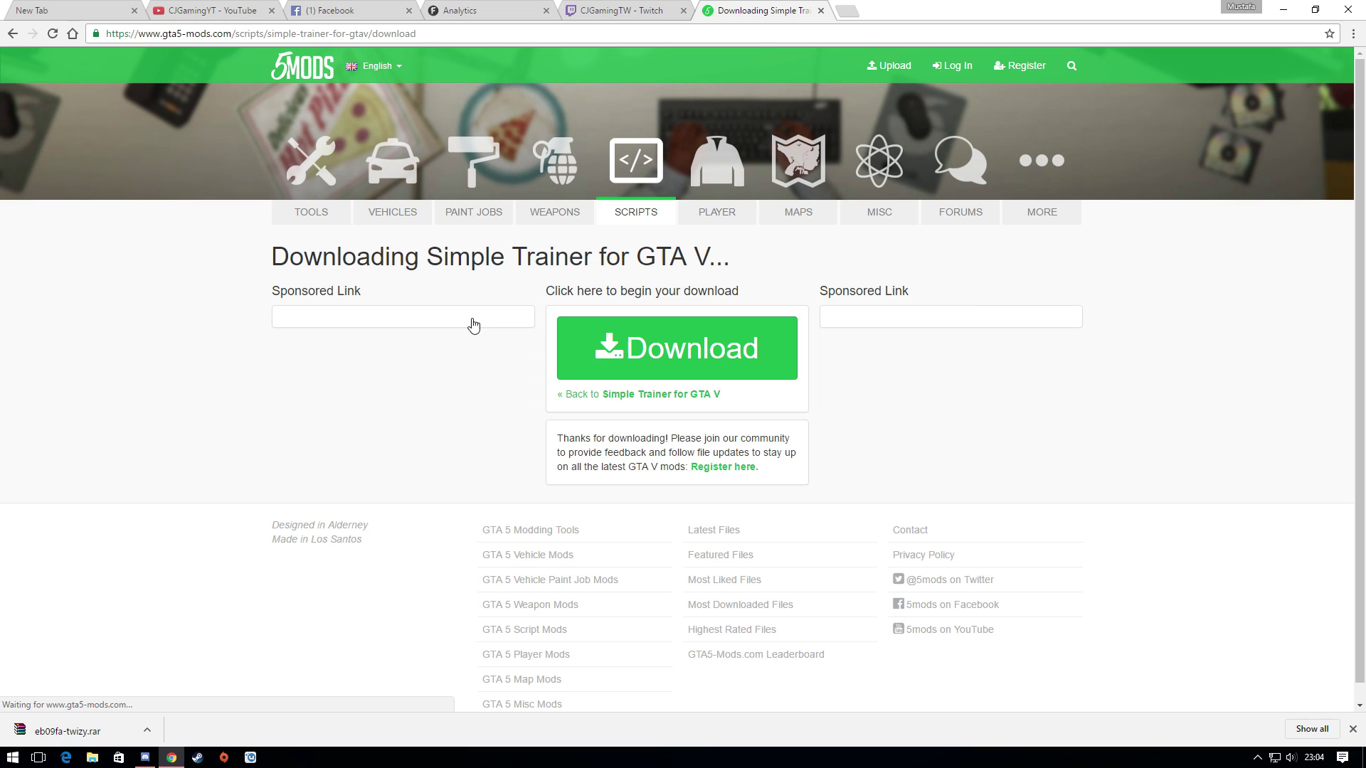
{"action": "left_click", "coordinate": [649, 370]}
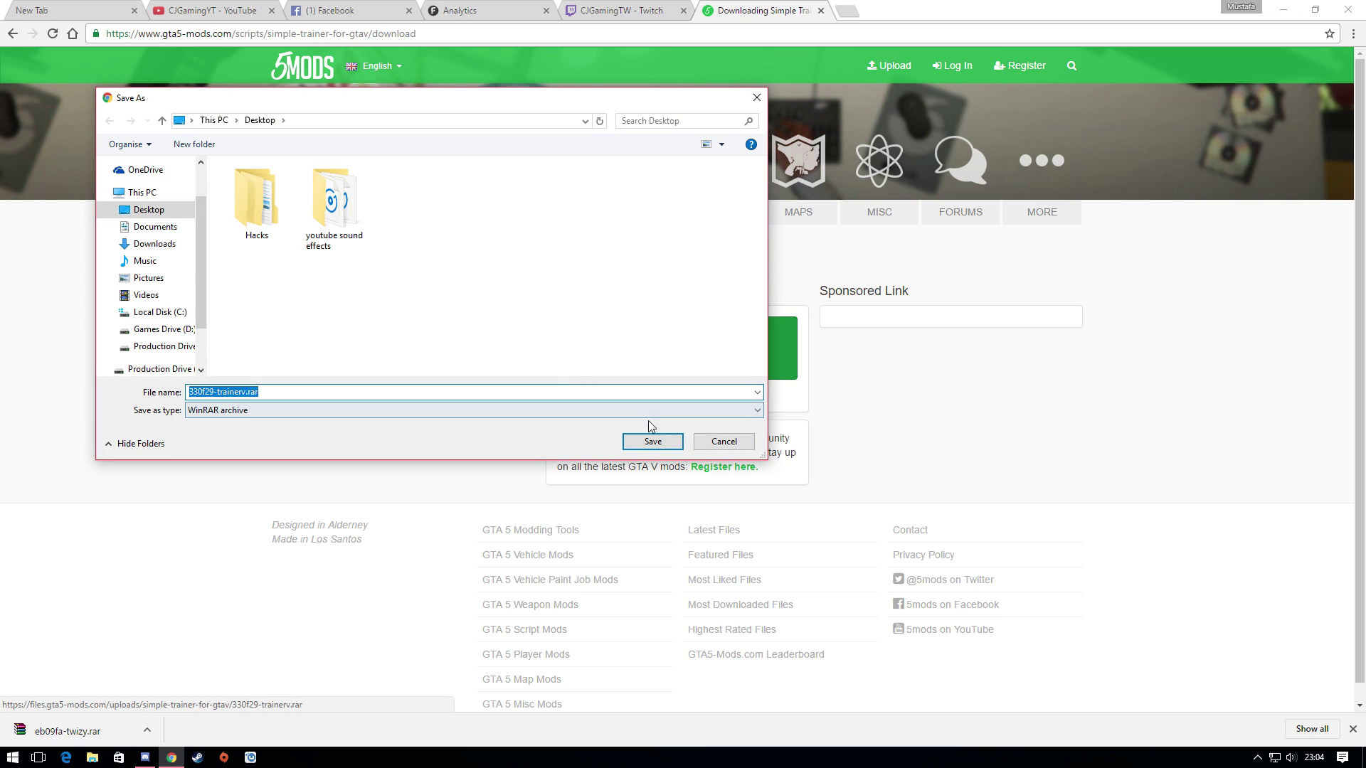
{"action": "left_click", "coordinate": [653, 442]}
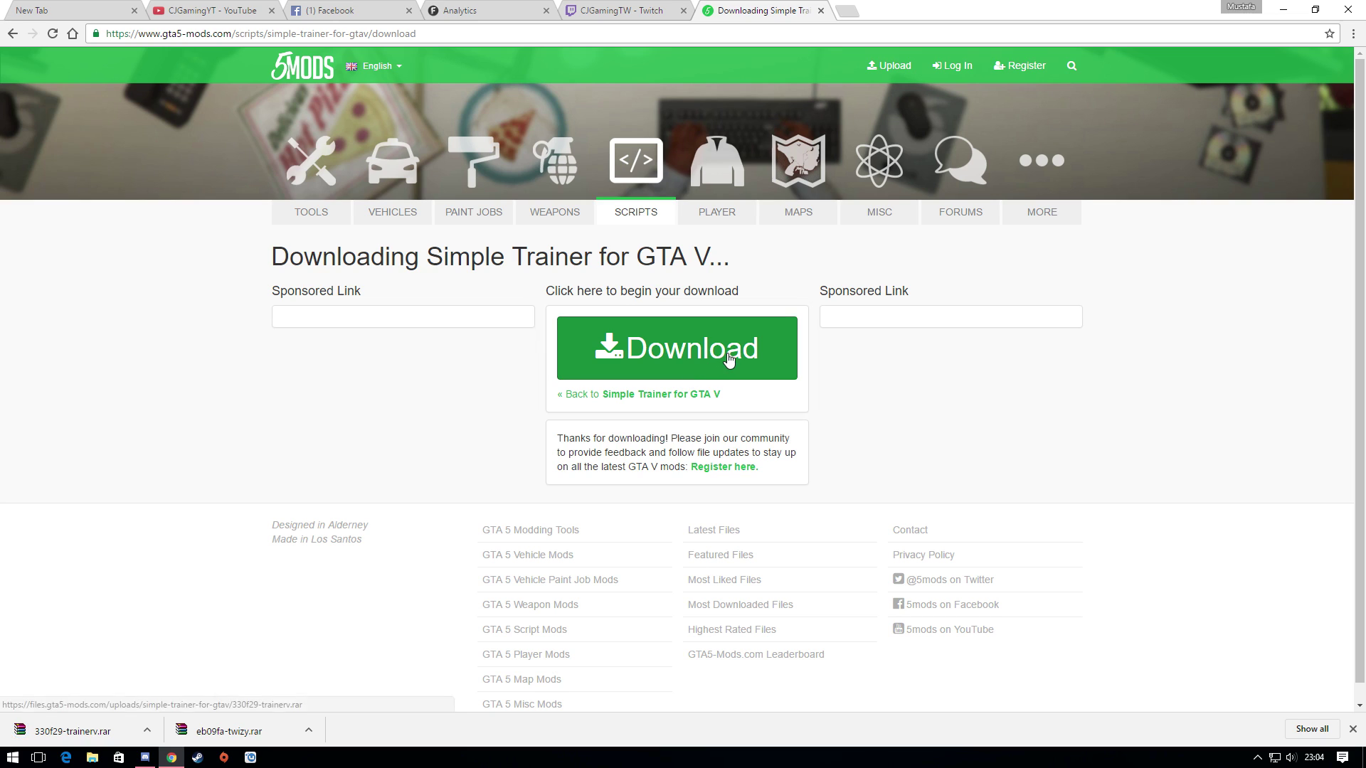
Step: Search 'native trainer', follow Script Hook V to dev-c.com and save ScriptHookV_1.0.877.1.zip
{"action": "left_click", "coordinate": [1073, 66]}
{"action": "type", "text": "nati"}
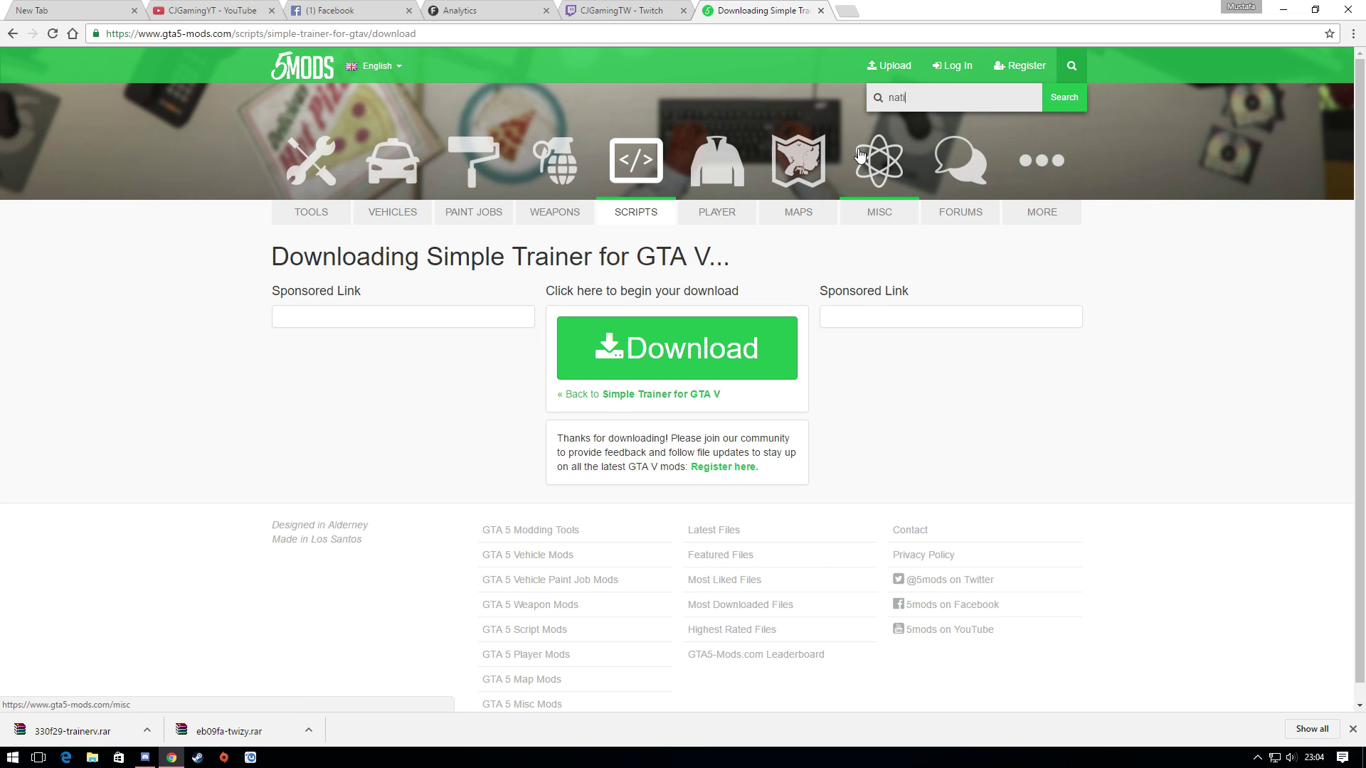
{"action": "type", "text": "ve trainer"}
{"action": "key", "text": "Return"}
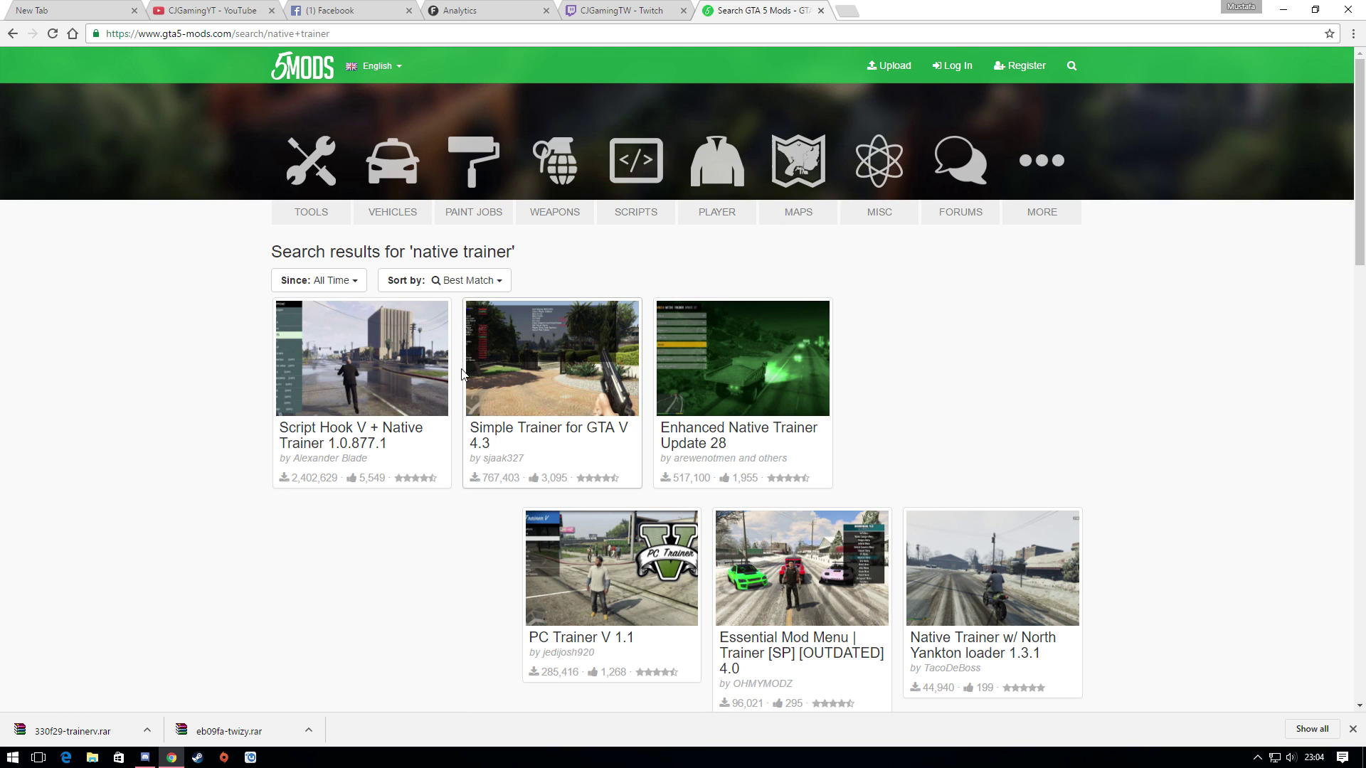
{"action": "left_click", "coordinate": [354, 410]}
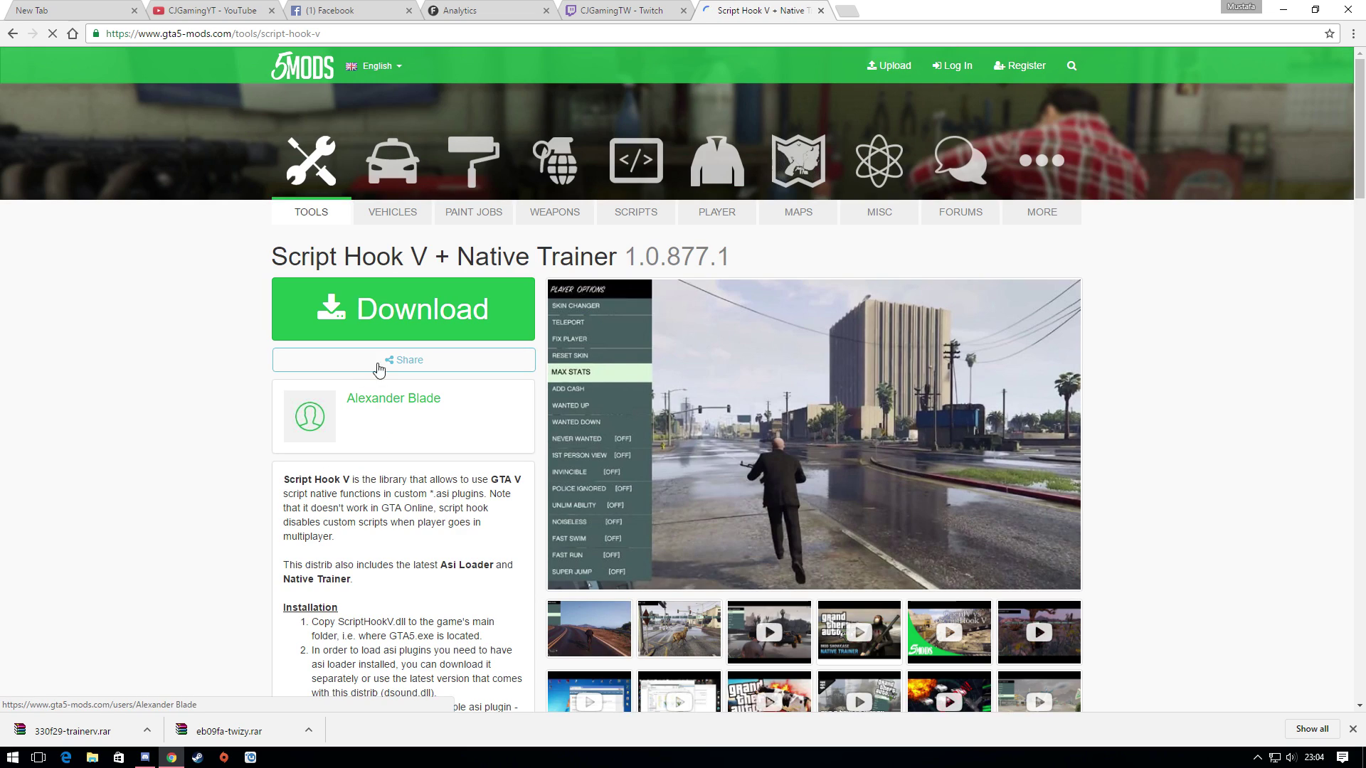
{"action": "left_click", "coordinate": [391, 334]}
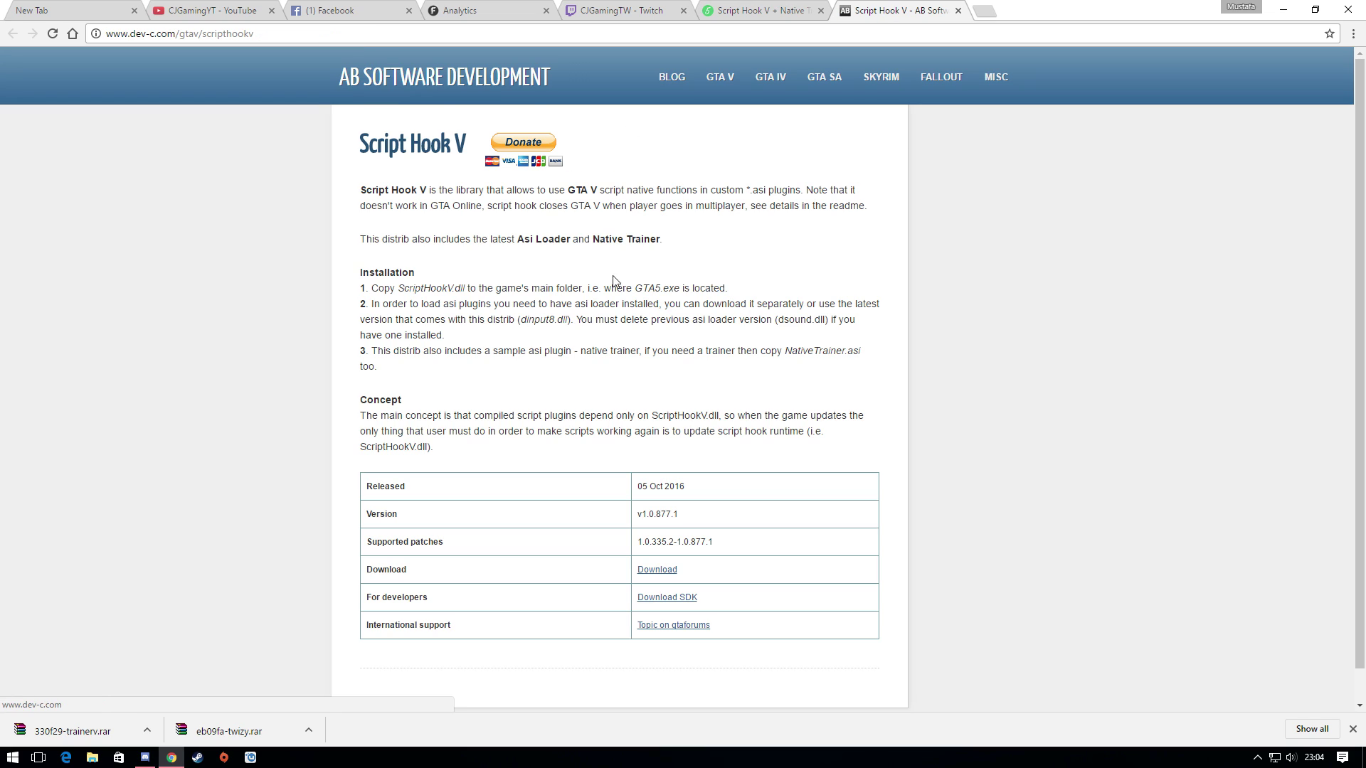
{"action": "left_click", "coordinate": [668, 575]}
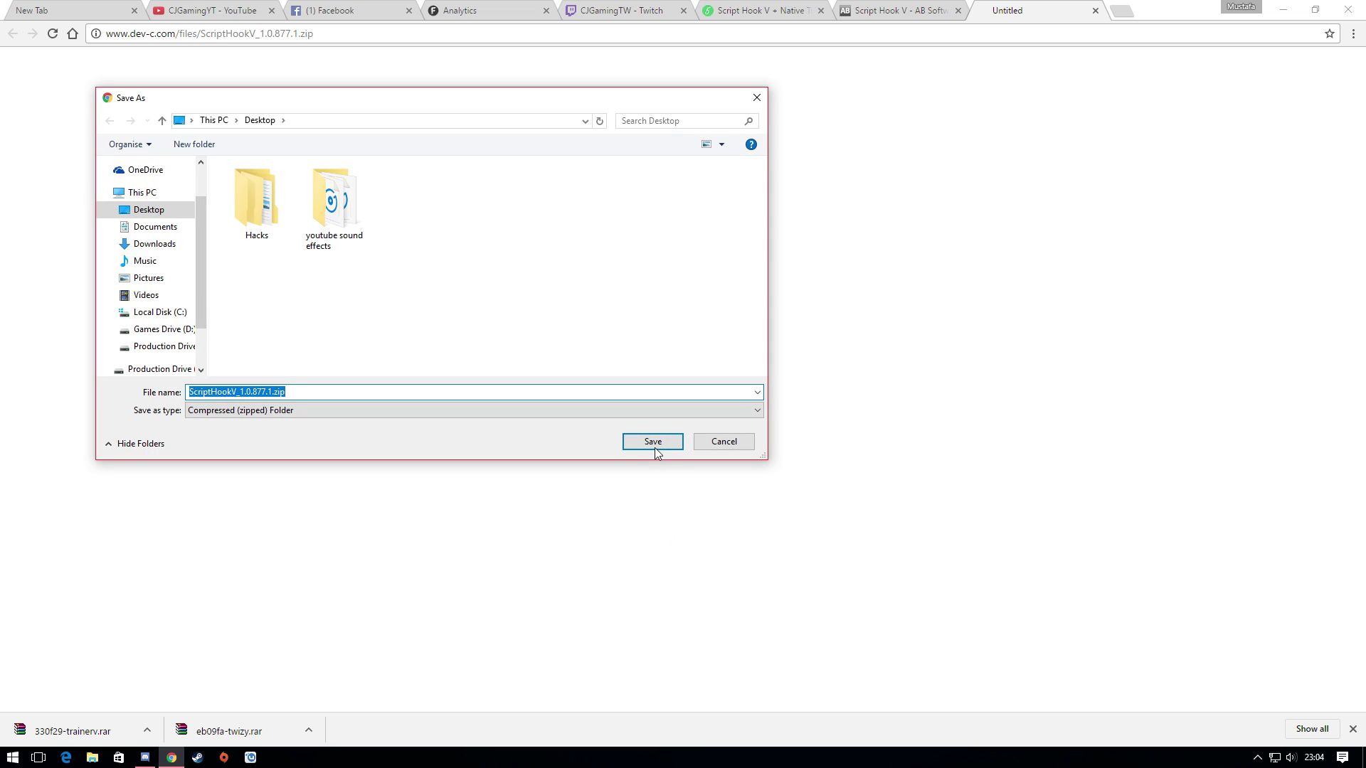
{"action": "left_click", "coordinate": [655, 443]}
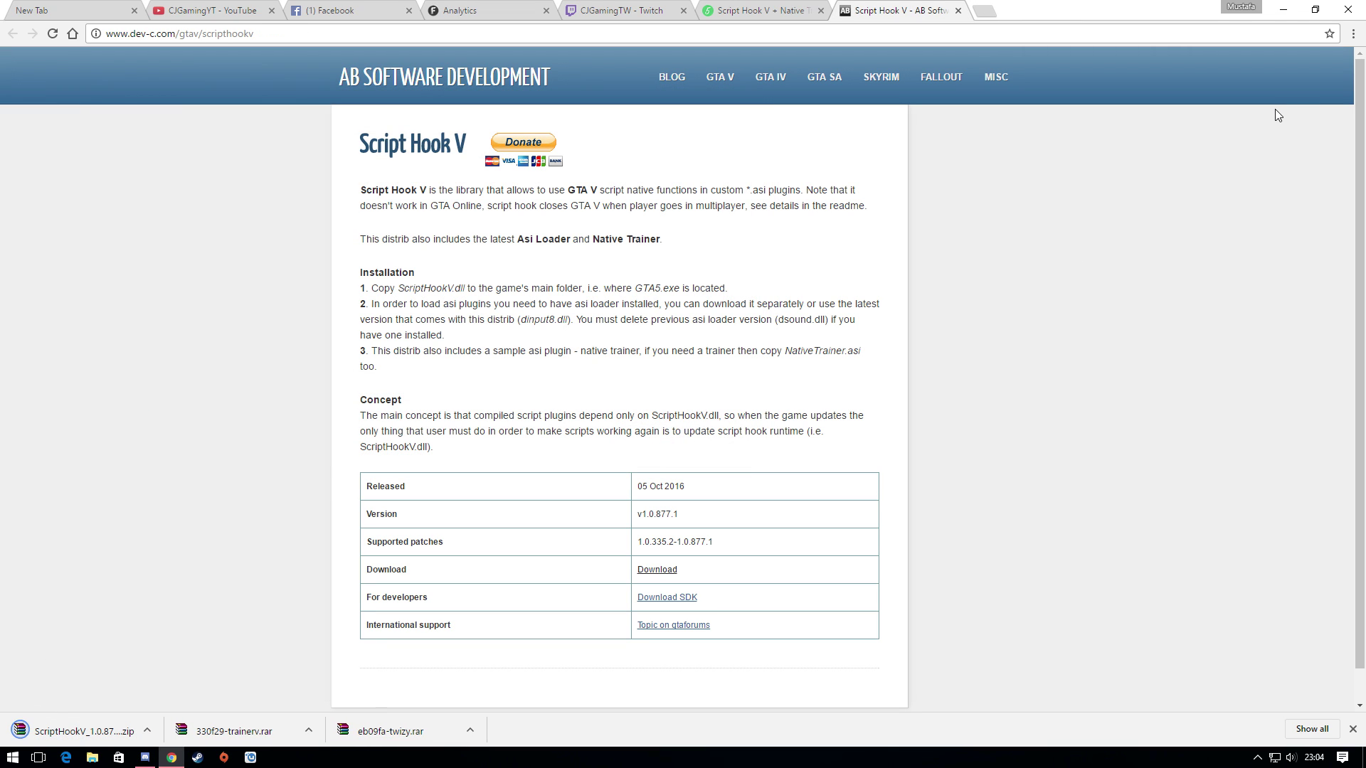
Step: Minimize Chrome and browse to D:\Program Files (x86)\Steam\steamapps\common\Grand Theft Auto V
{"action": "left_click", "coordinate": [1284, 10]}
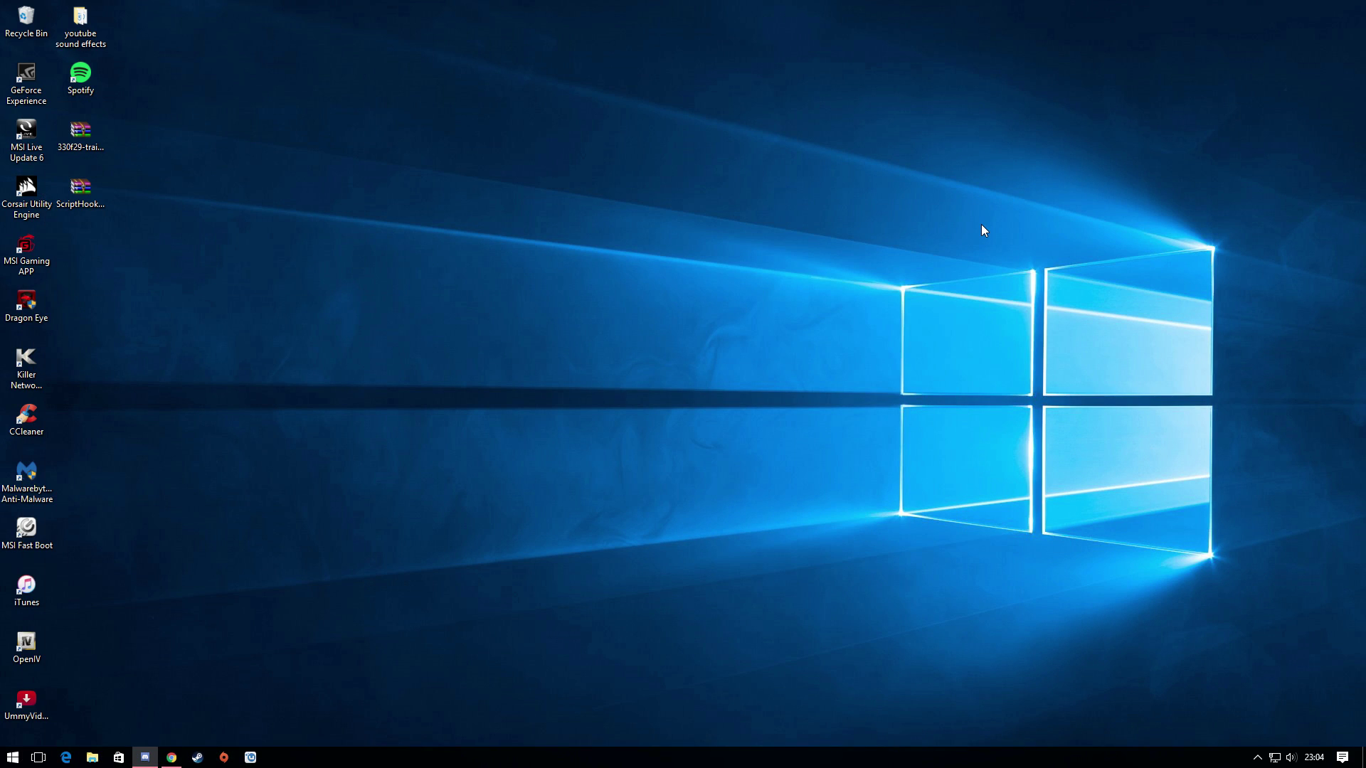
{"action": "left_click", "coordinate": [95, 755]}
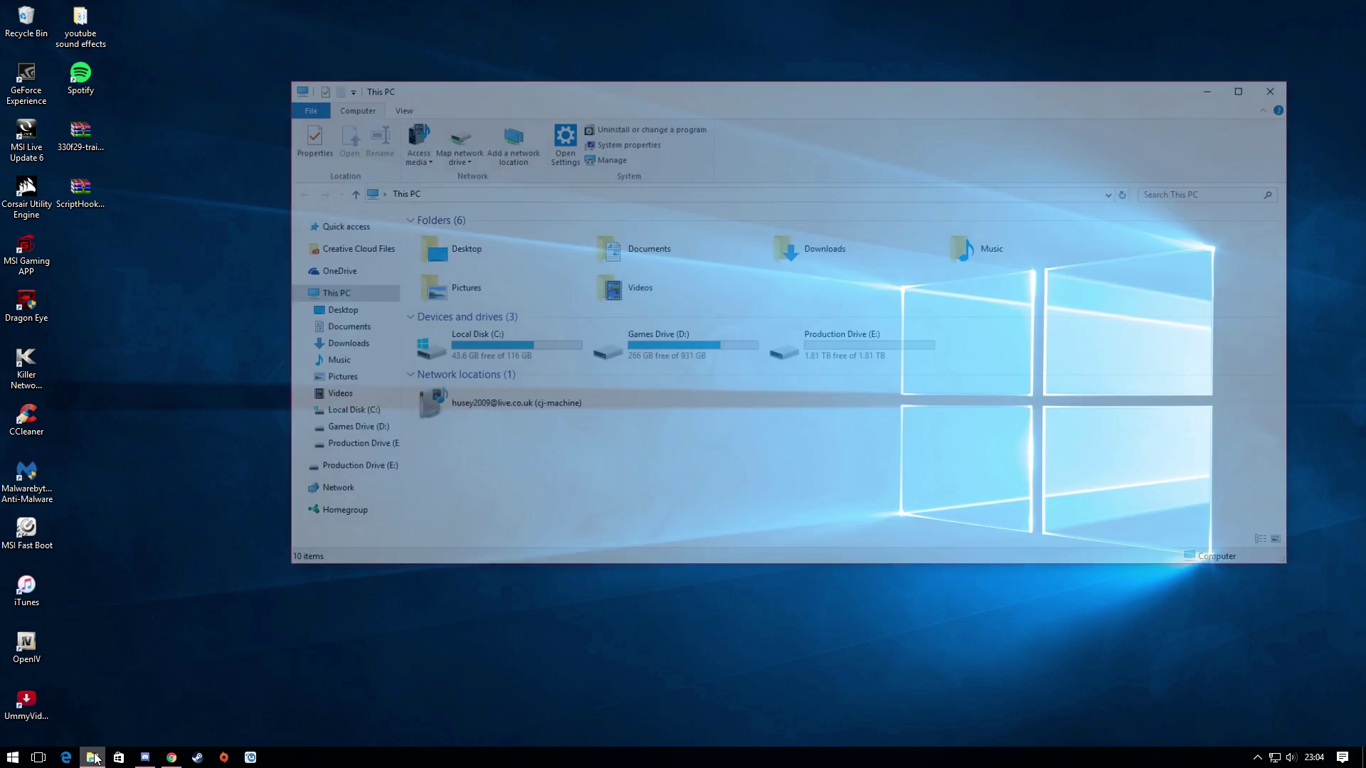
{"action": "double_click", "coordinate": [638, 356]}
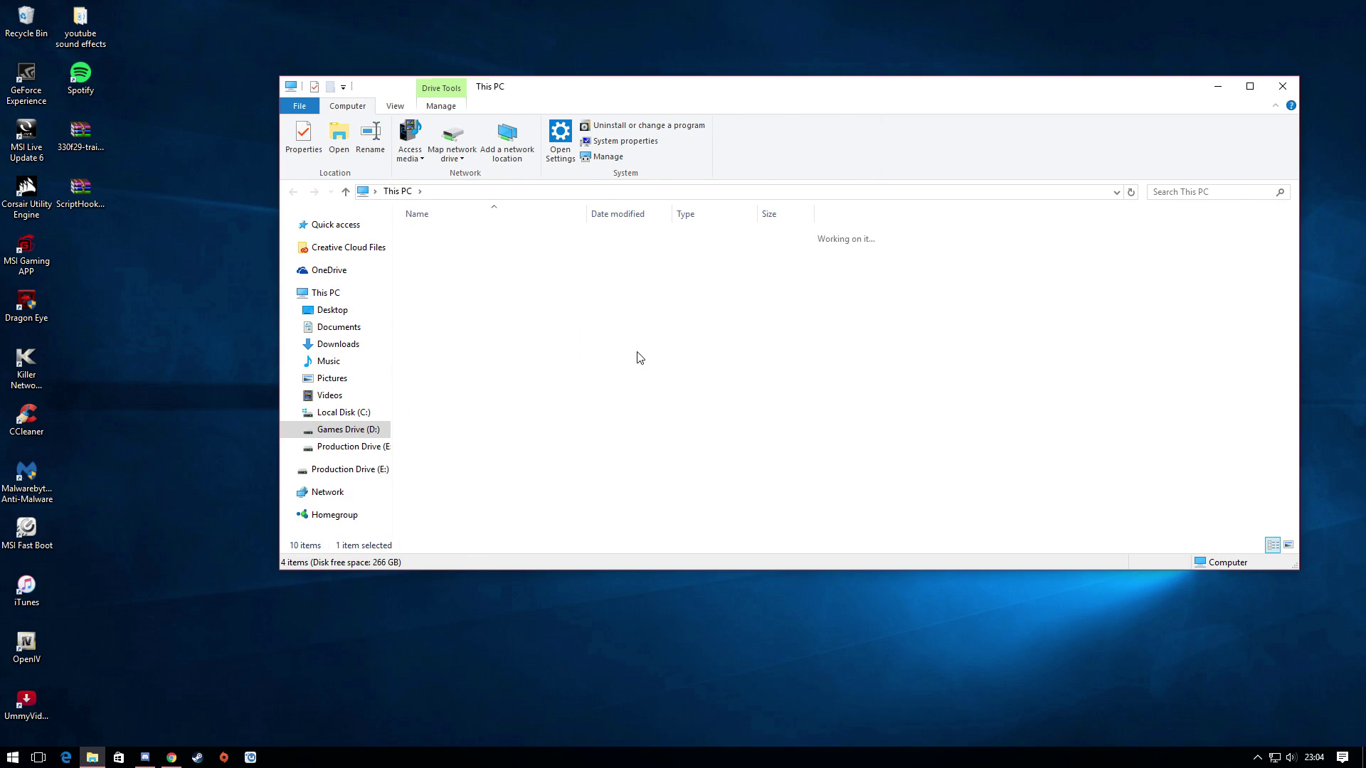
{"action": "left_click", "coordinate": [481, 272]}
{"action": "double_click", "coordinate": [479, 278]}
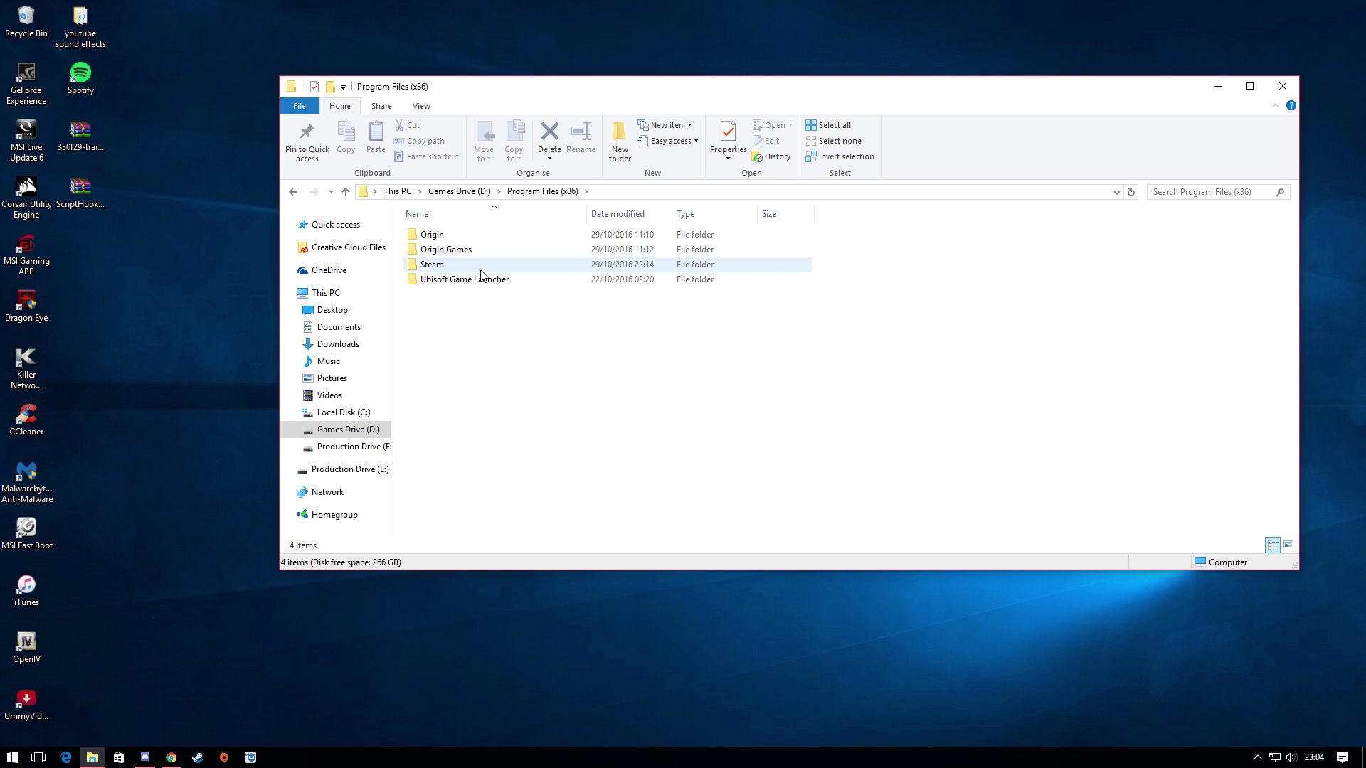
{"action": "double_click", "coordinate": [481, 273]}
{"action": "scroll", "coordinate": [473, 334], "scroll_direction": "down", "scroll_amount": 3}
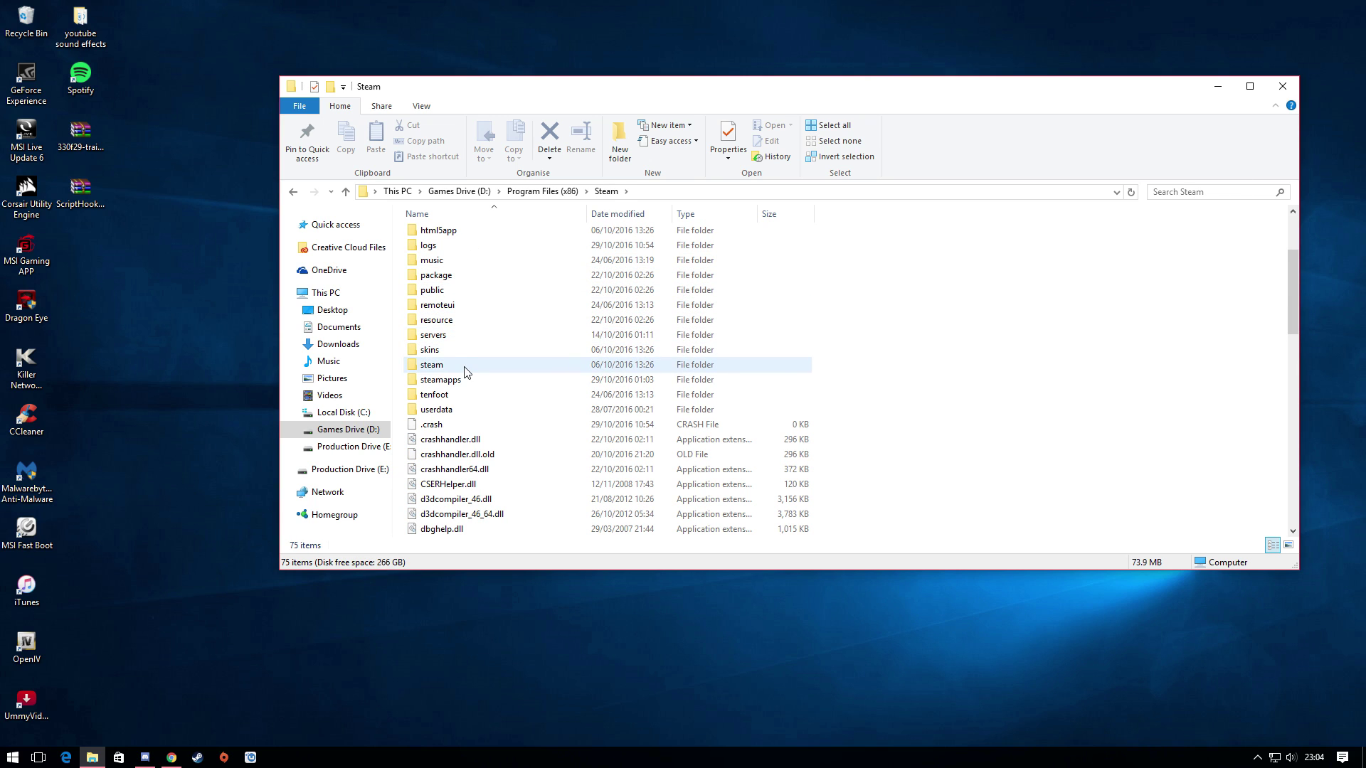
{"action": "double_click", "coordinate": [469, 380]}
{"action": "double_click", "coordinate": [477, 235]}
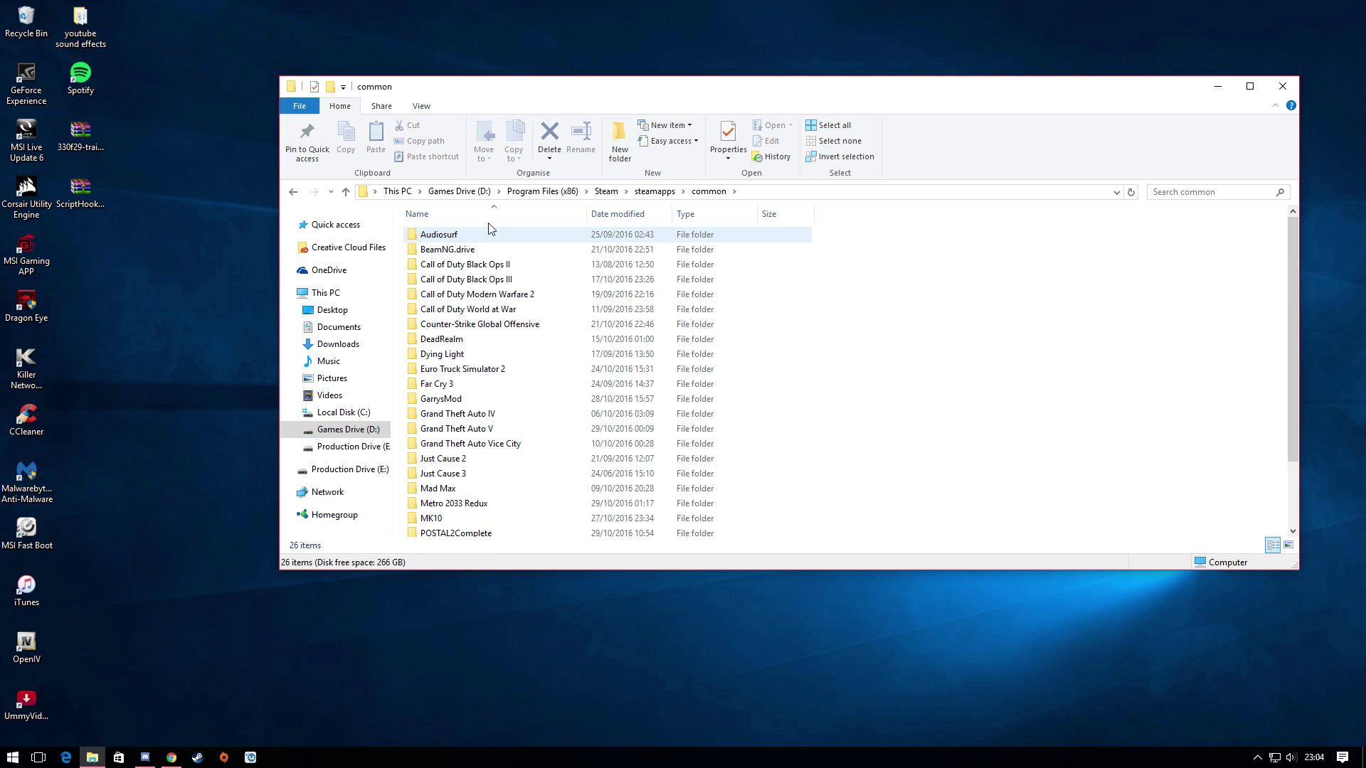
{"action": "scroll", "coordinate": [547, 349], "scroll_direction": "down", "scroll_amount": 1}
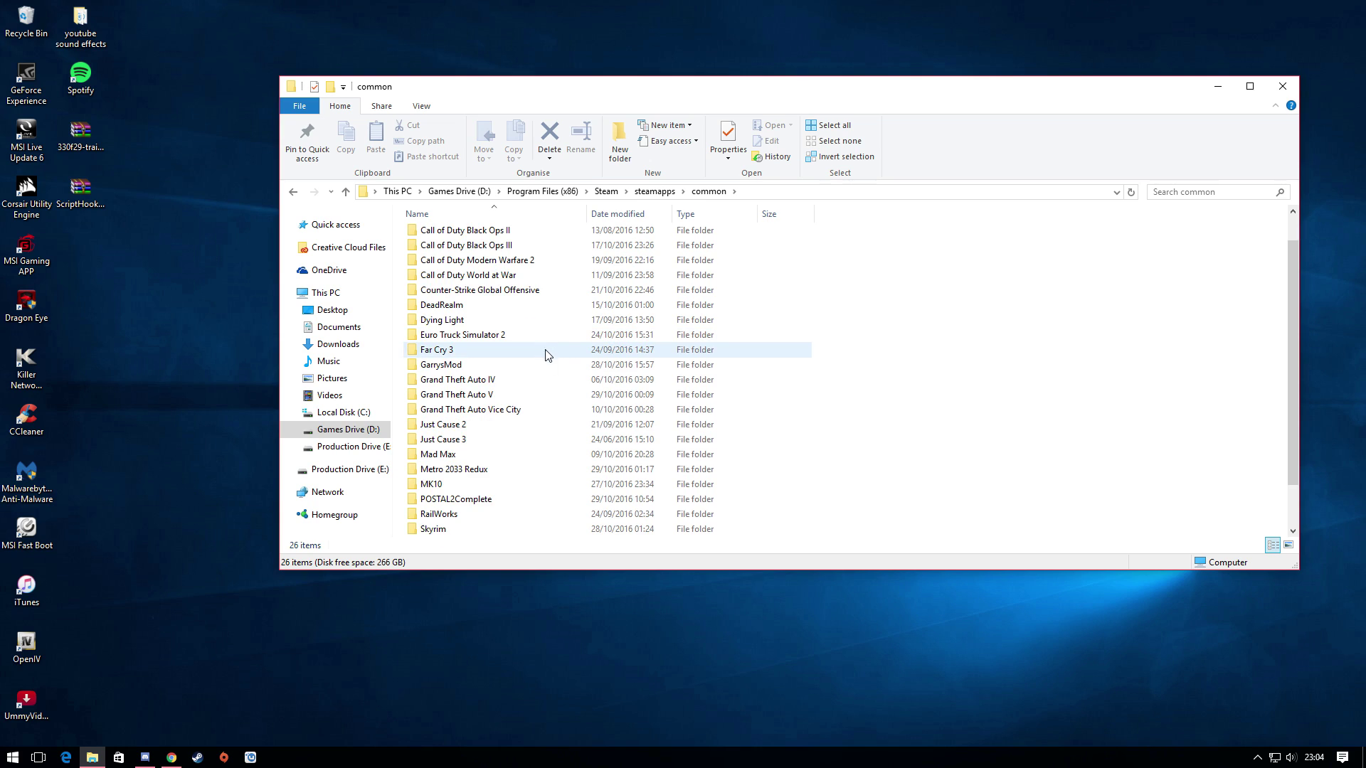
{"action": "double_click", "coordinate": [496, 402]}
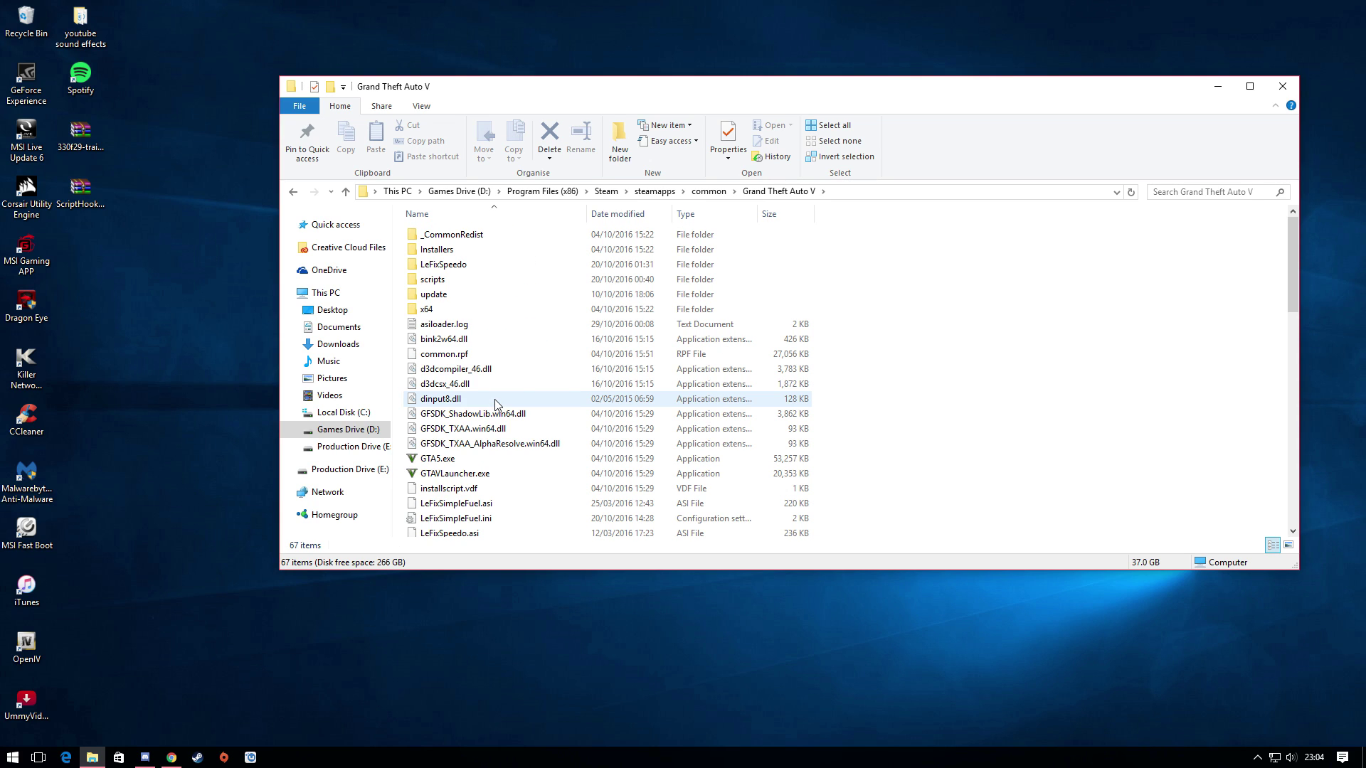
Step: Snap the Explorer window to the right half of the screen
{"action": "left_click_drag", "start_coordinate": [627, 86], "coordinate": [1078, 132]}
{"action": "scroll", "coordinate": [559, 347], "scroll_direction": "down", "scroll_amount": 3}
{"action": "scroll", "coordinate": [570, 427], "scroll_direction": "up", "scroll_amount": 3}
{"action": "left_click_drag", "start_coordinate": [1348, 151], "coordinate": [1364, 152]}
{"action": "left_click", "coordinate": [583, 32]}
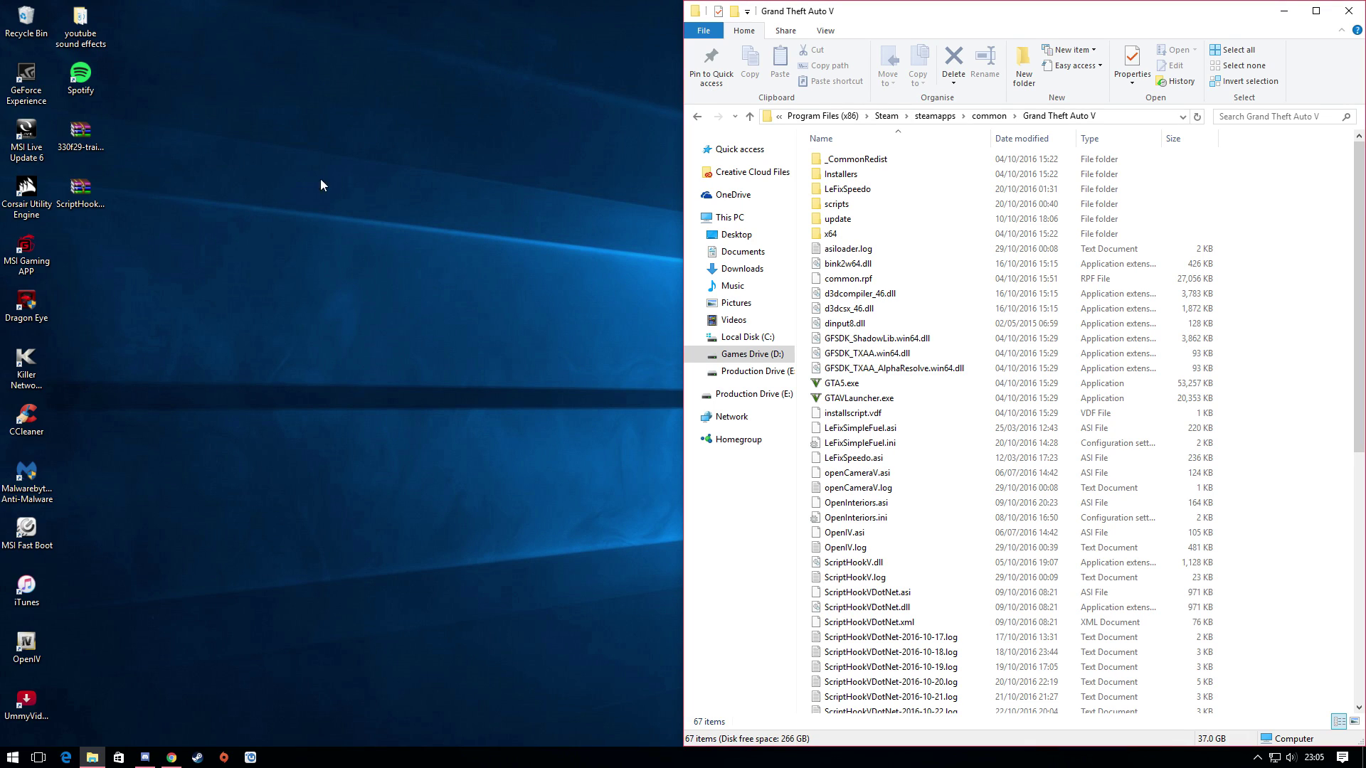
{"action": "double_click", "coordinate": [86, 205]}
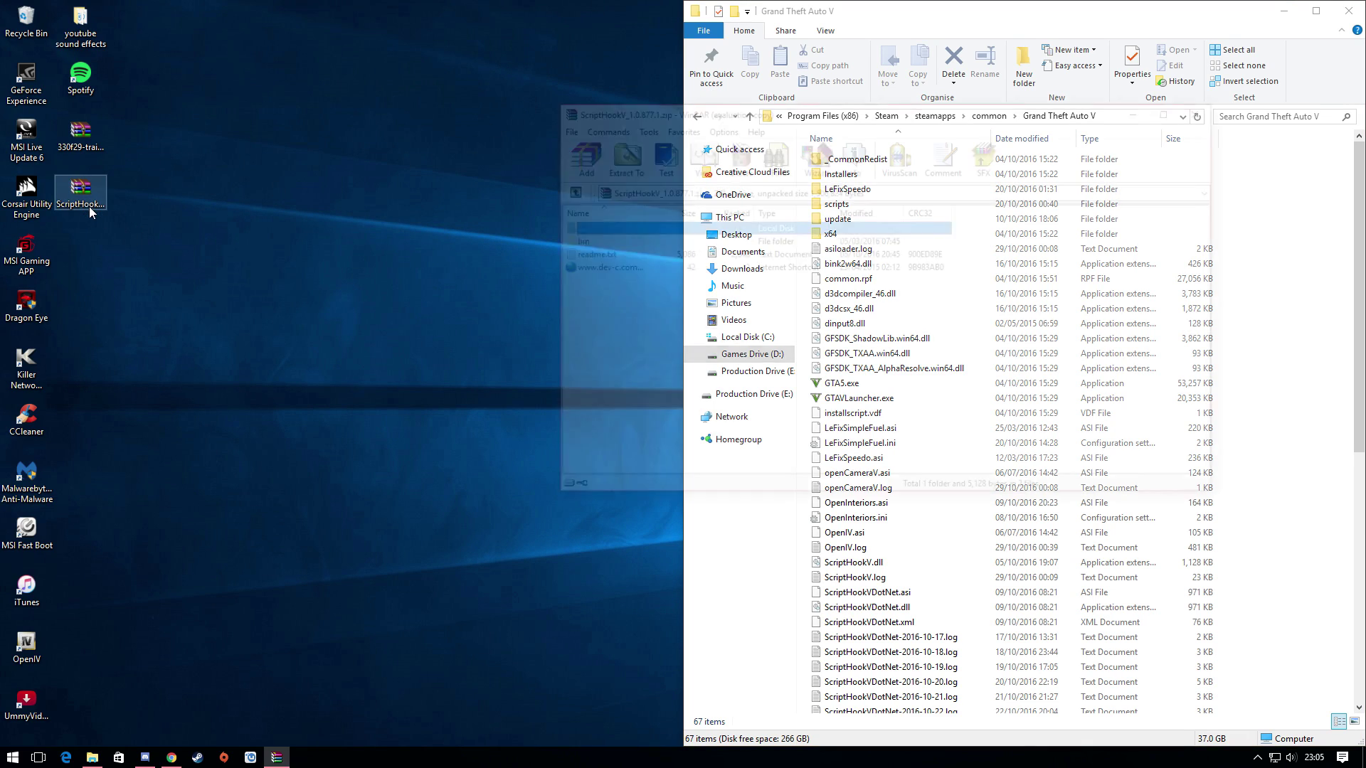
{"action": "key", "text": "Escape"}
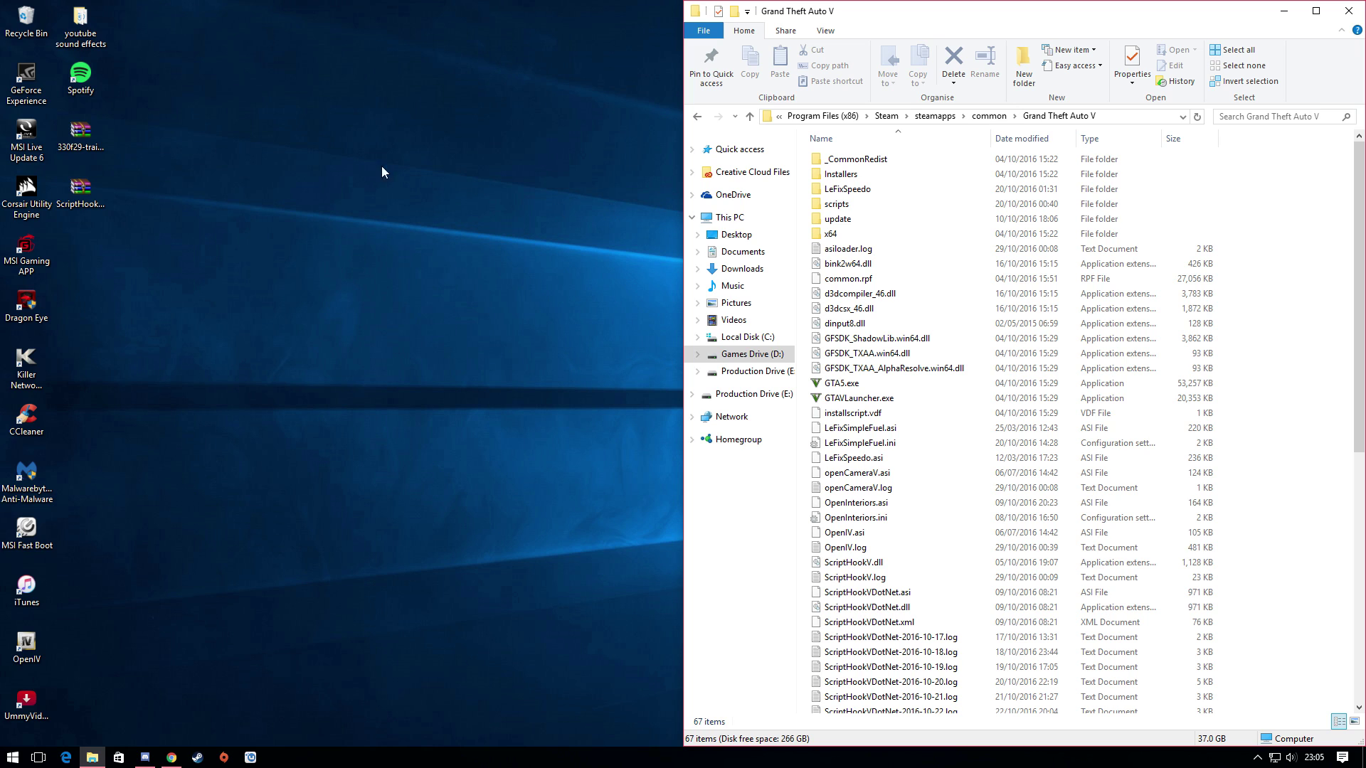
{"action": "left_click", "coordinate": [86, 204]}
{"action": "double_click", "coordinate": [86, 204]}
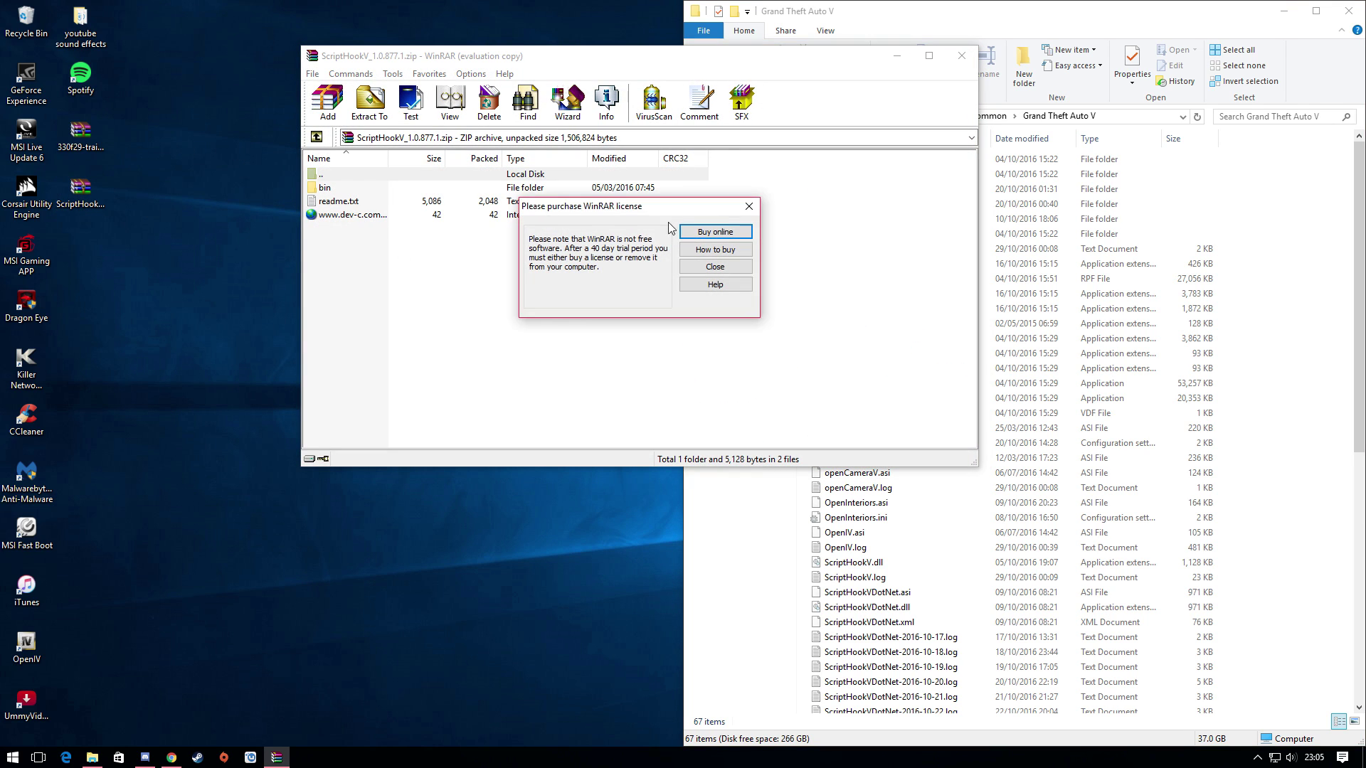
{"action": "key", "text": "Escape"}
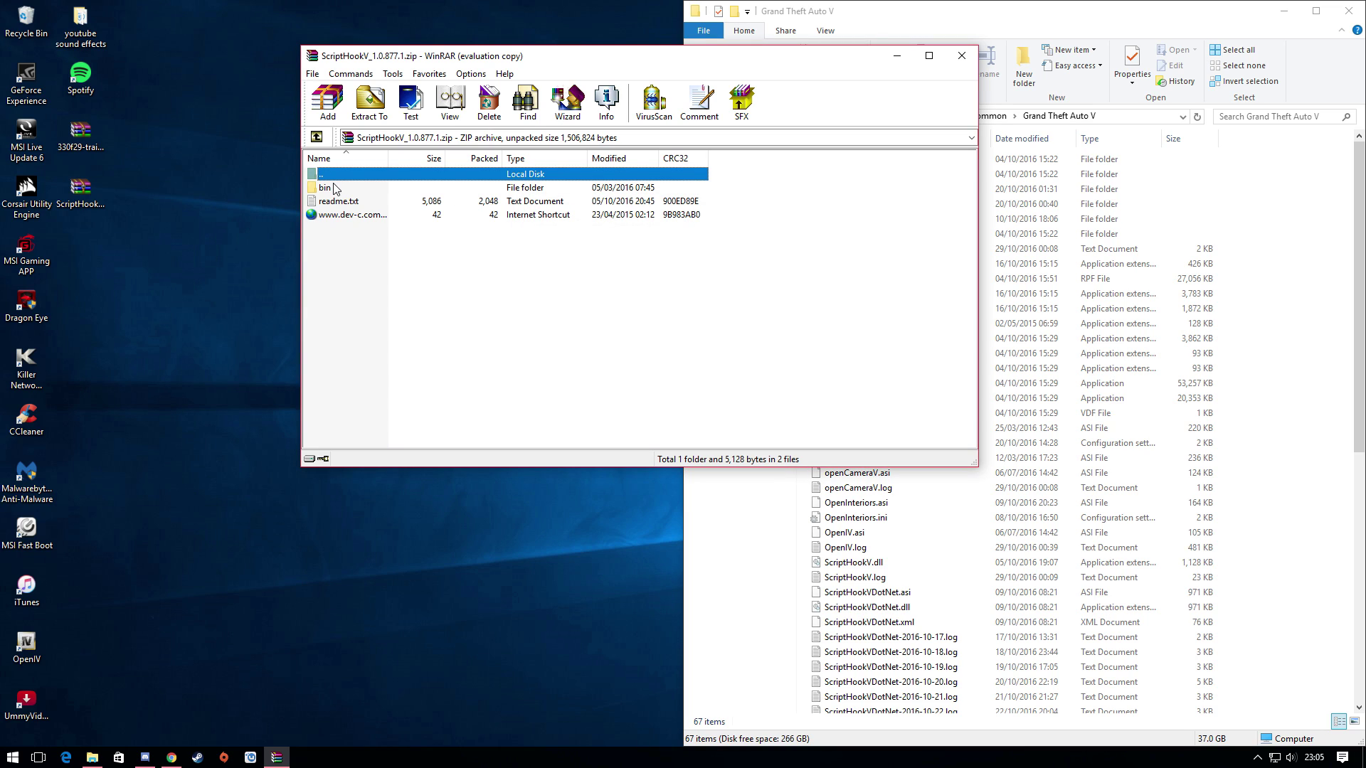
{"action": "double_click", "coordinate": [339, 189]}
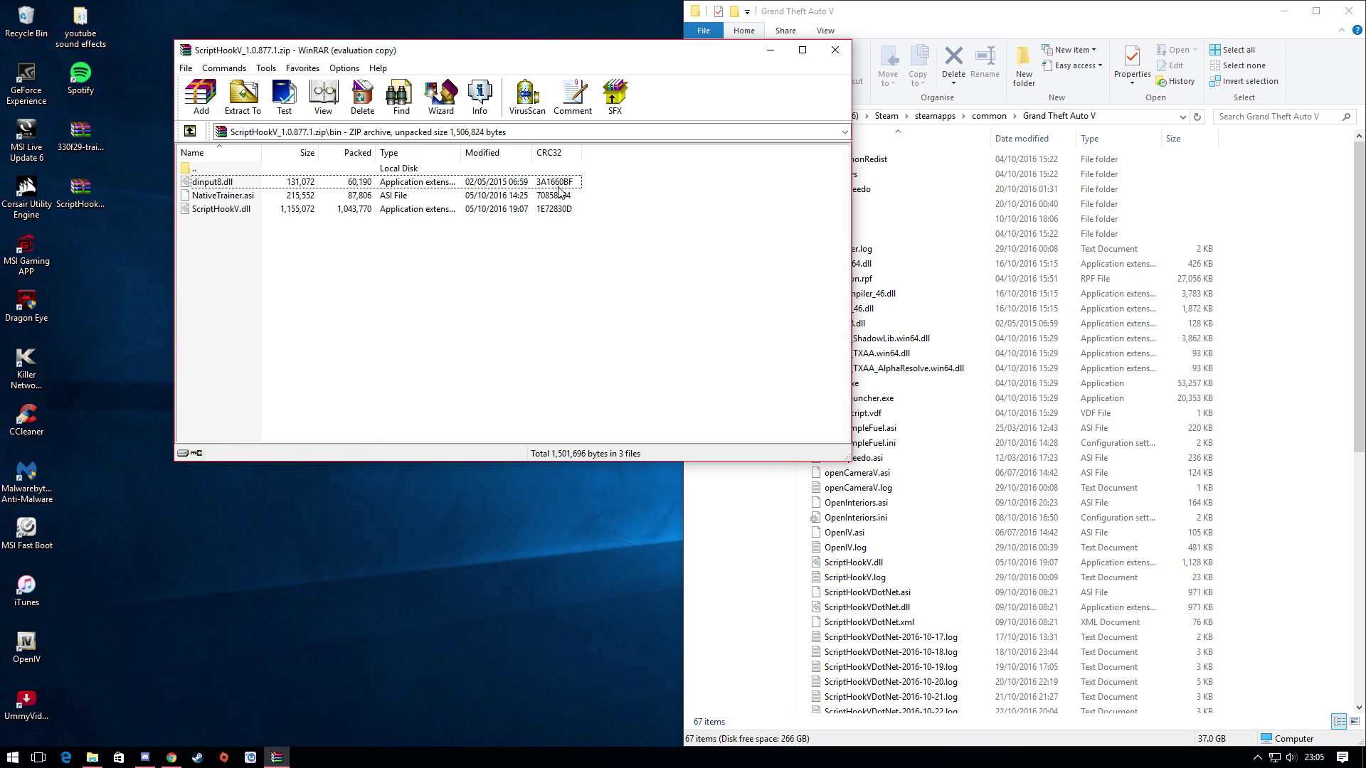
{"action": "left_click", "coordinate": [241, 209]}
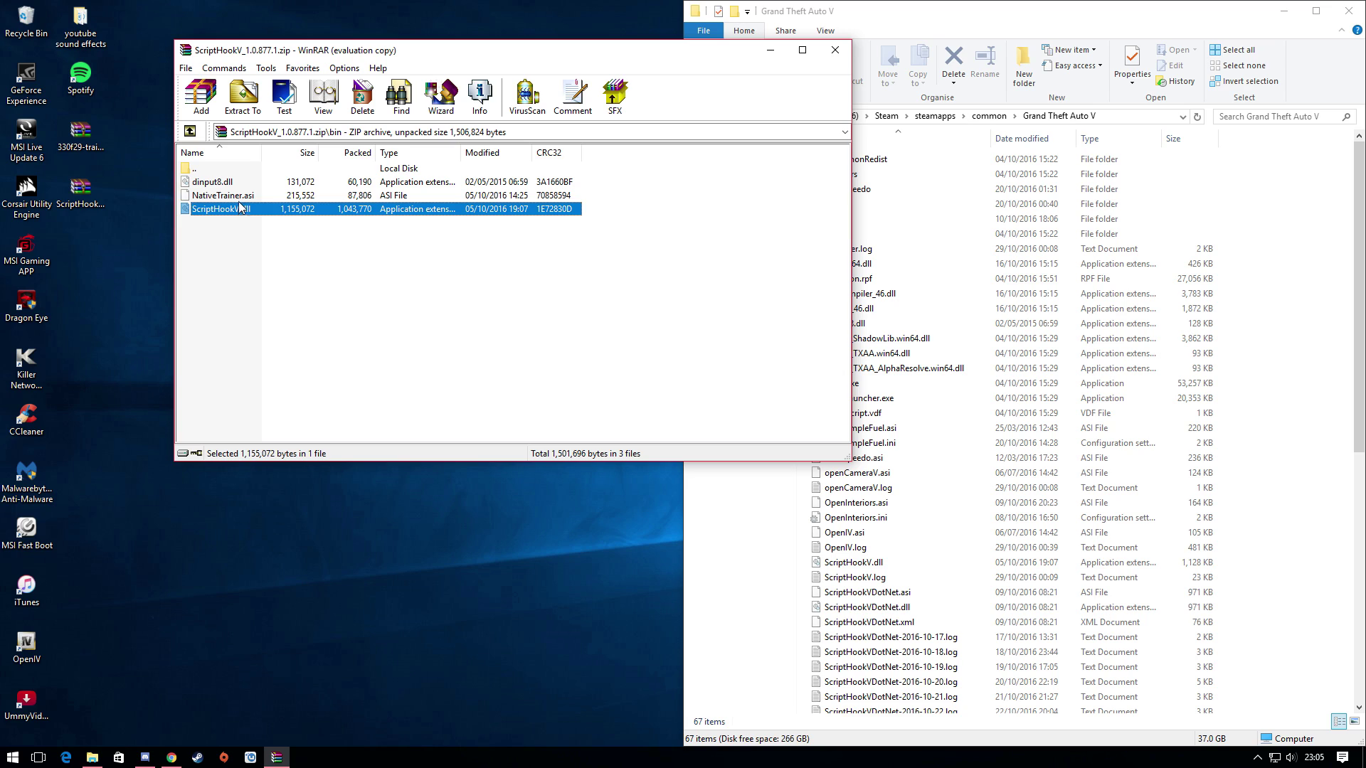
{"action": "left_click", "coordinate": [241, 186]}
{"action": "left_click", "coordinate": [224, 195]}
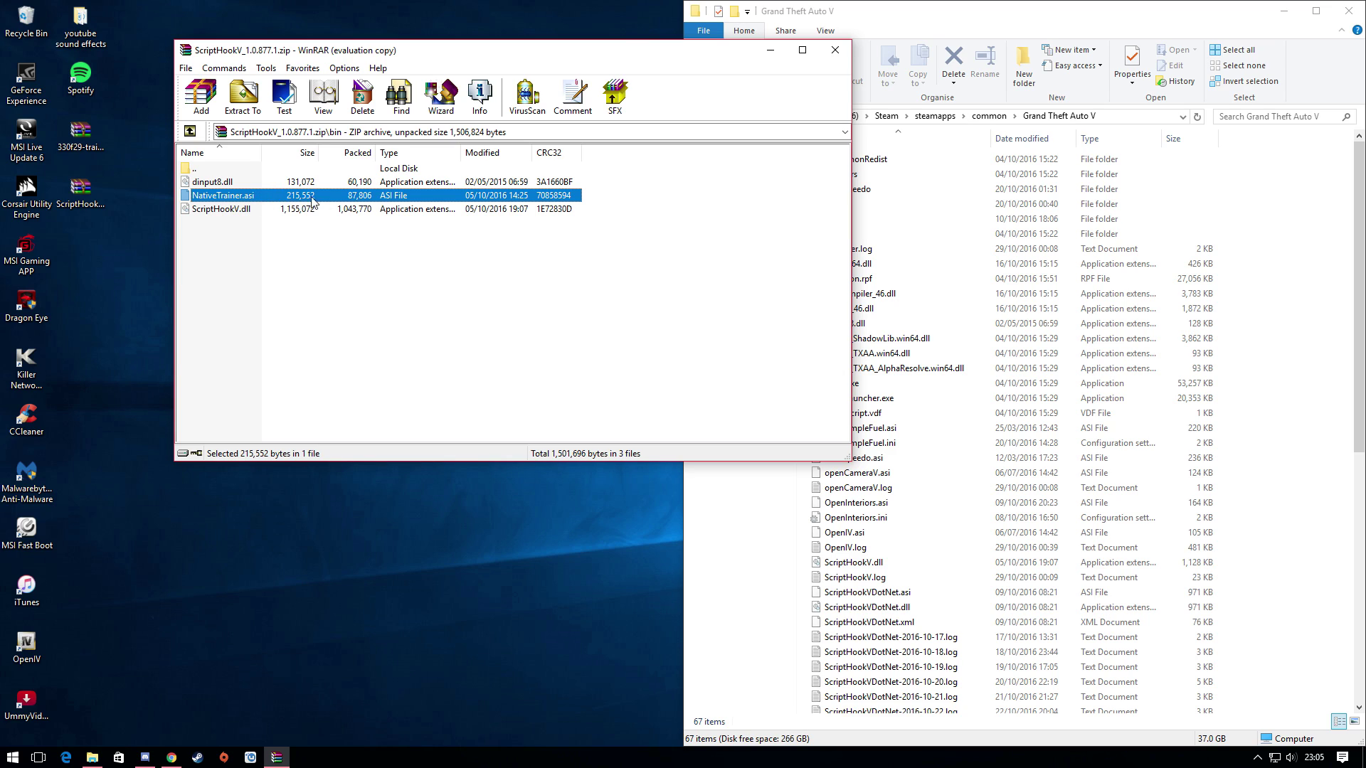
{"action": "left_click", "coordinate": [230, 209]}
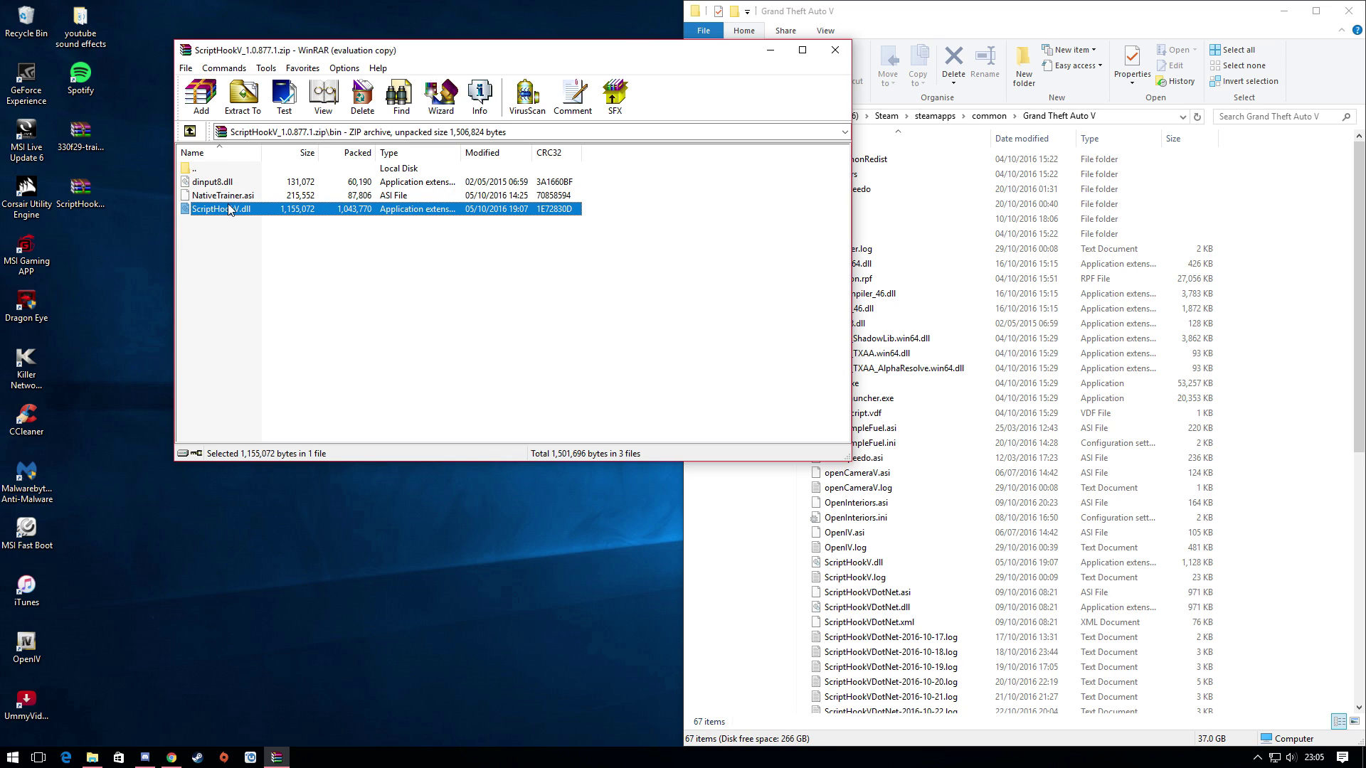
{"action": "left_click", "coordinate": [232, 184]}
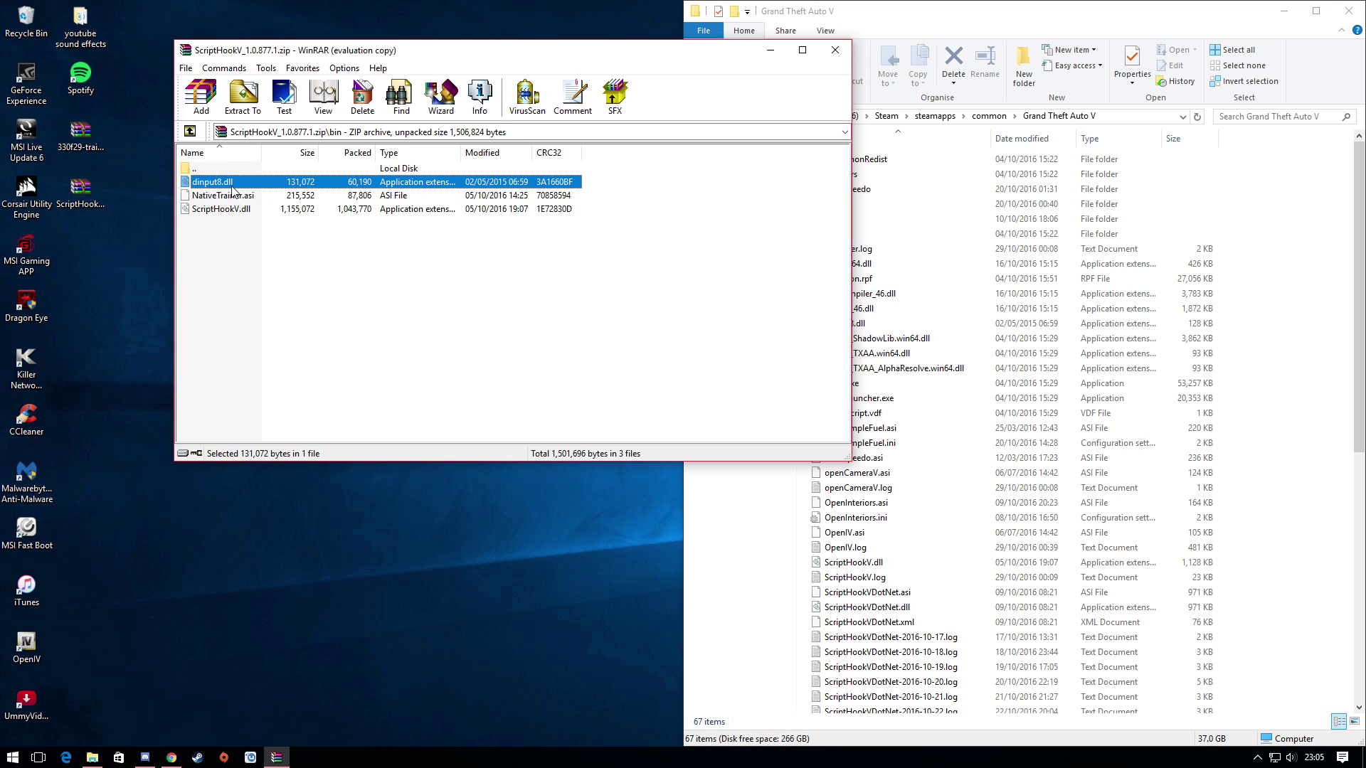
Step: Copy TrainerV.asi and trainerv.ini from 330f29-trainerv.rar into the GTA V game folder
{"action": "left_click", "coordinate": [836, 51]}
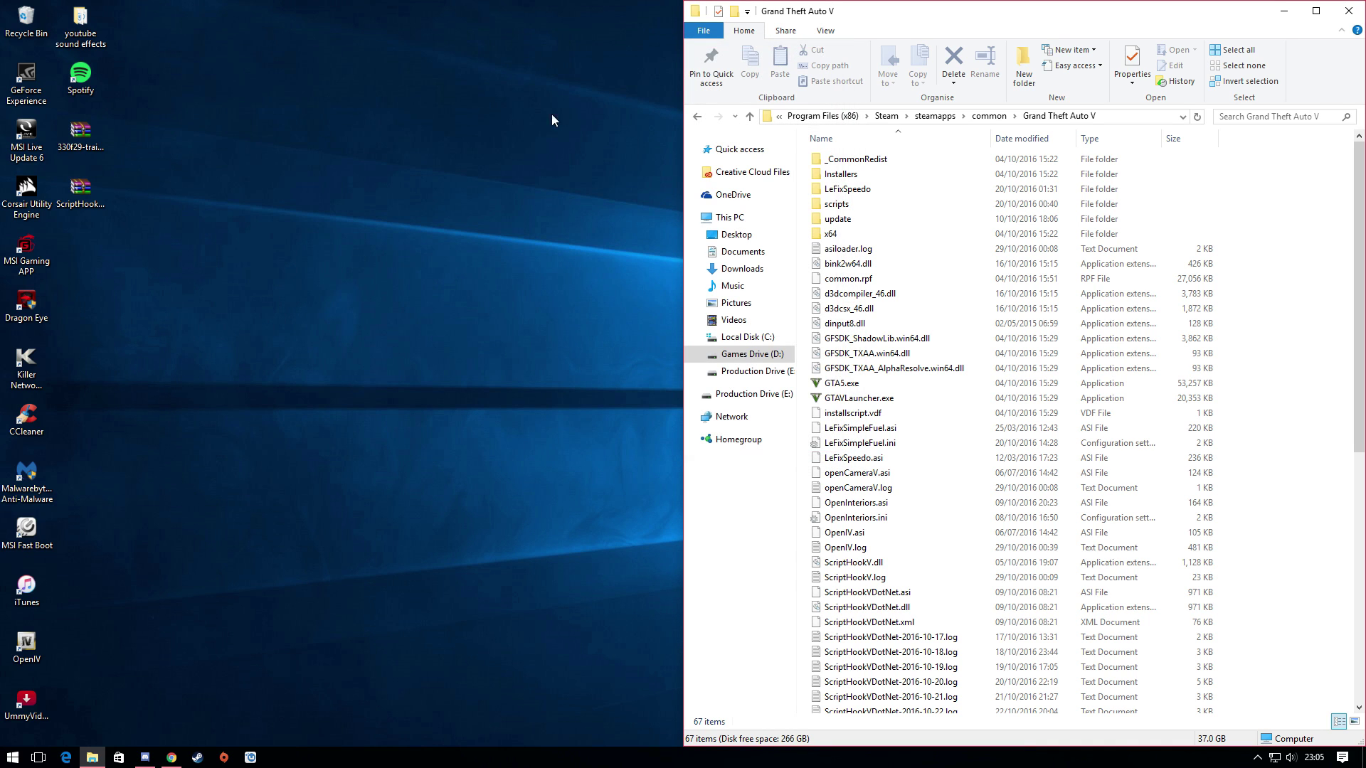
{"action": "double_click", "coordinate": [84, 142]}
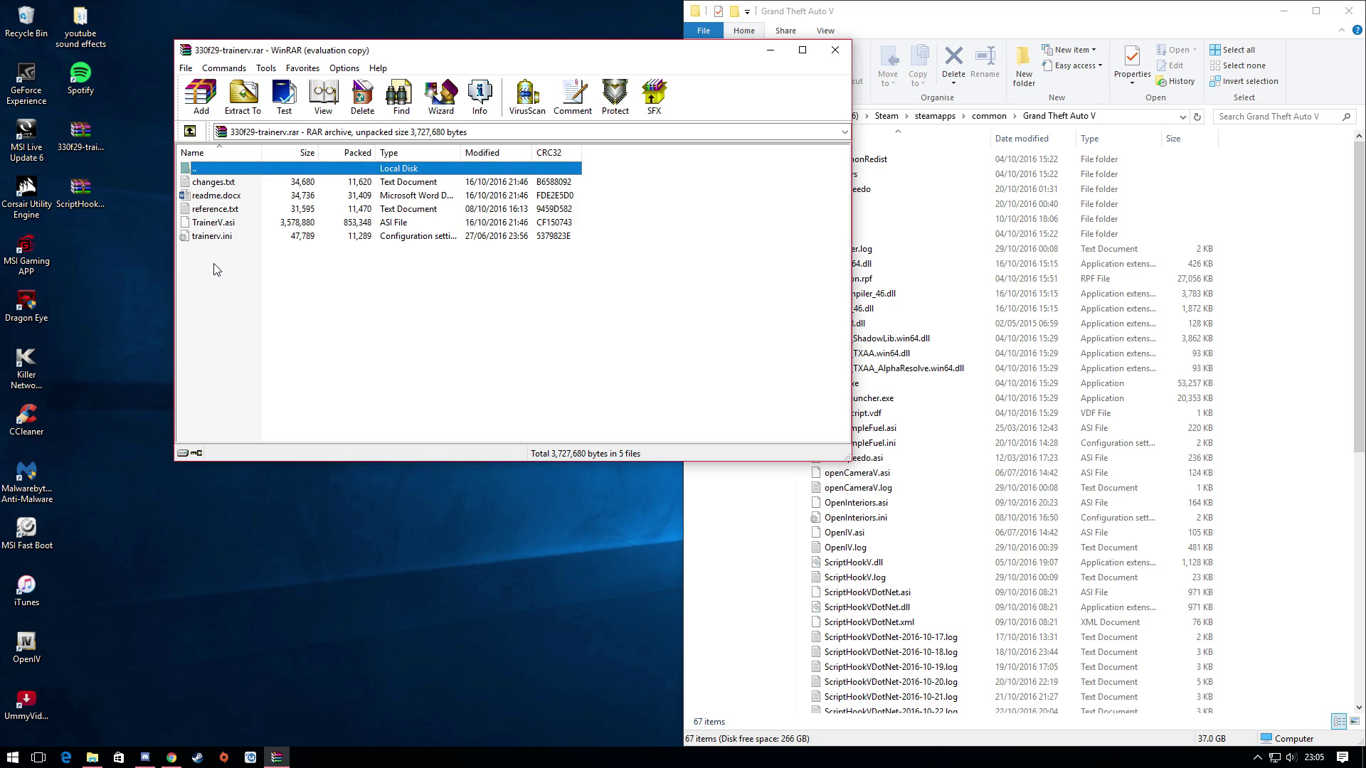
{"action": "left_click", "coordinate": [227, 241]}
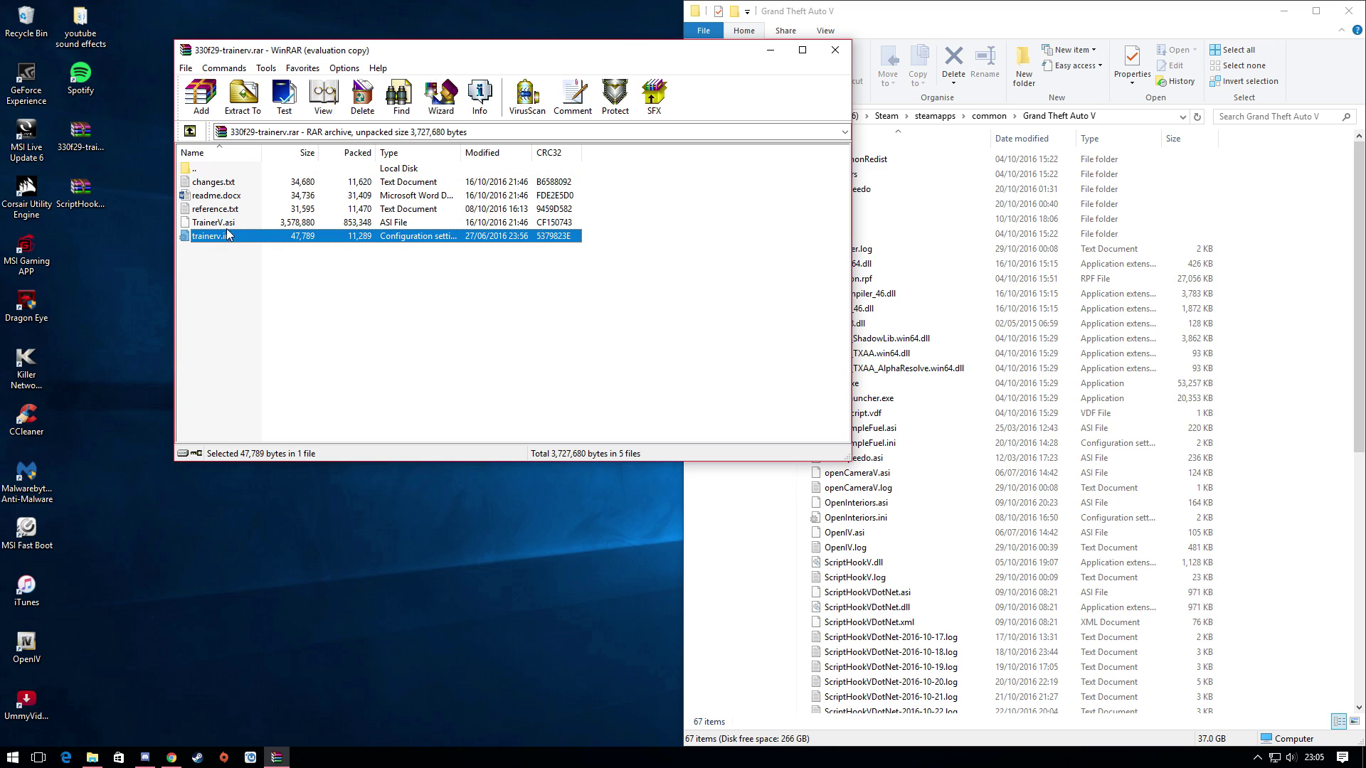
{"action": "left_click", "coordinate": [228, 226]}
{"action": "left_click_drag", "start_coordinate": [225, 260], "coordinate": [684, 252]}
{"action": "left_click", "coordinate": [835, 51]}
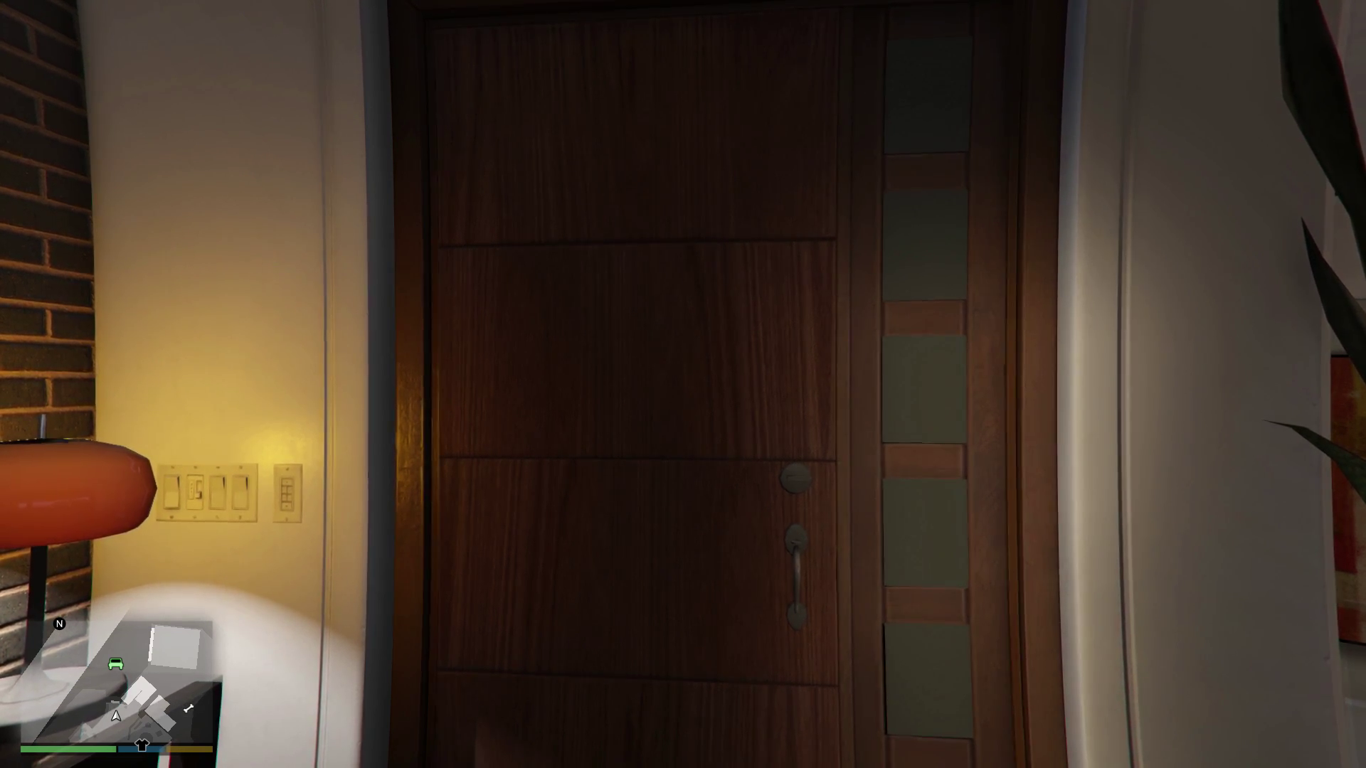
Step: Walk out the front door onto the street and open the trainer's Main Menu with F4
{"action": "key", "text": "w"}
{"action": "key", "text": "w"}
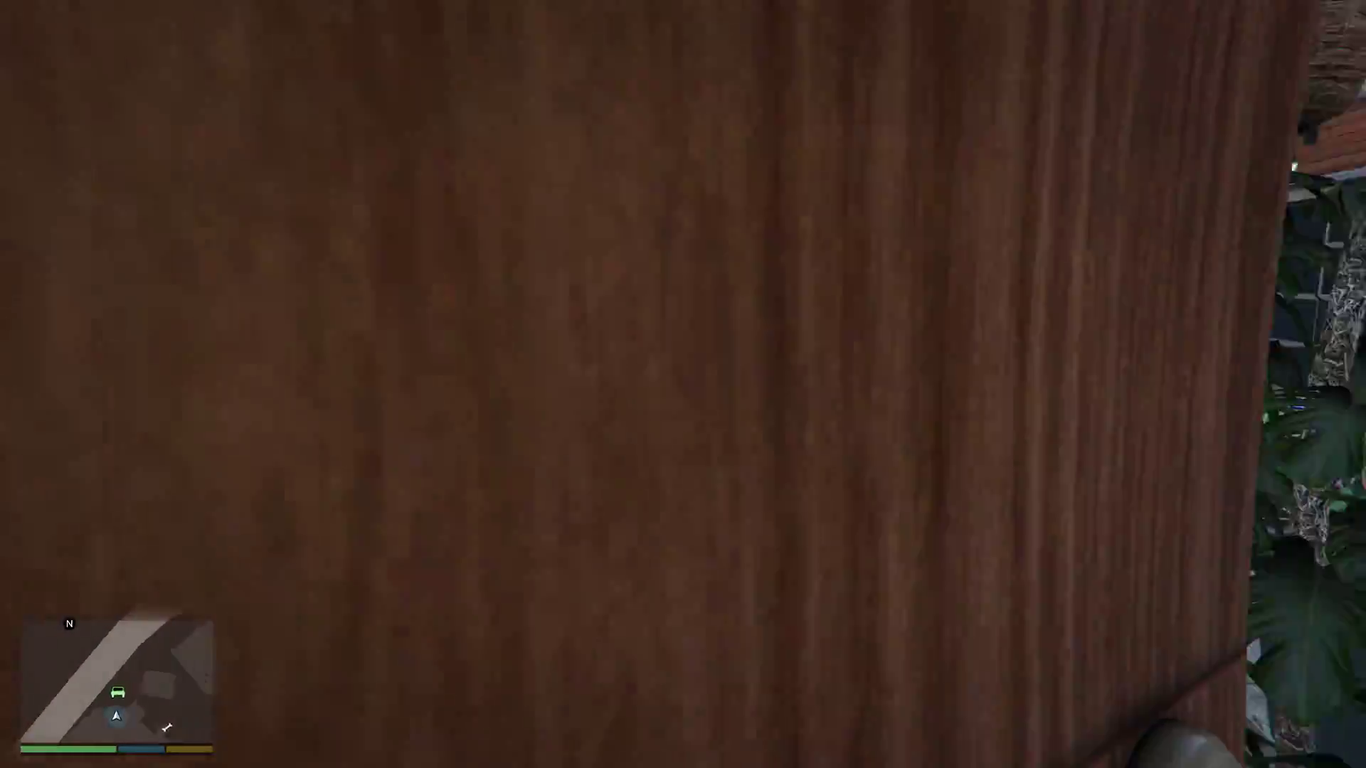
{"action": "key", "text": "w"}
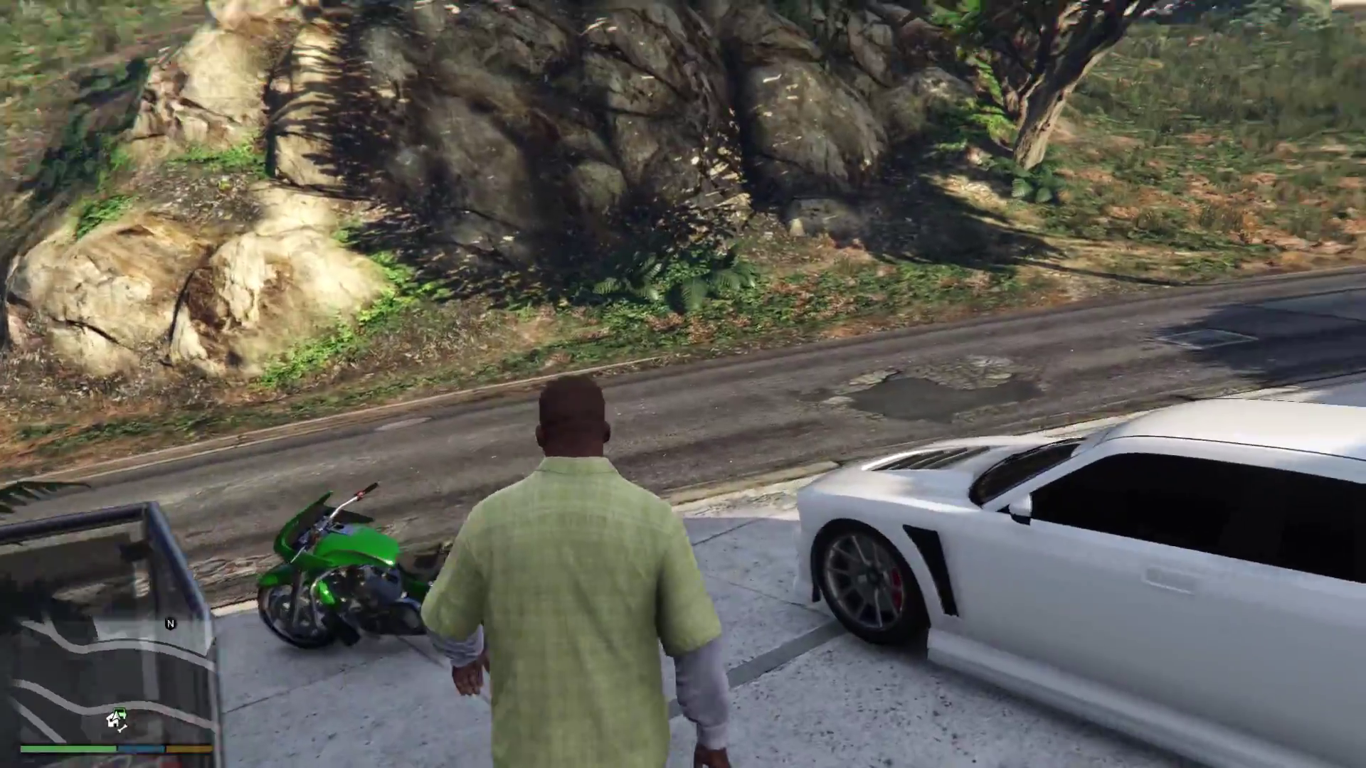
{"action": "key", "text": "w"}
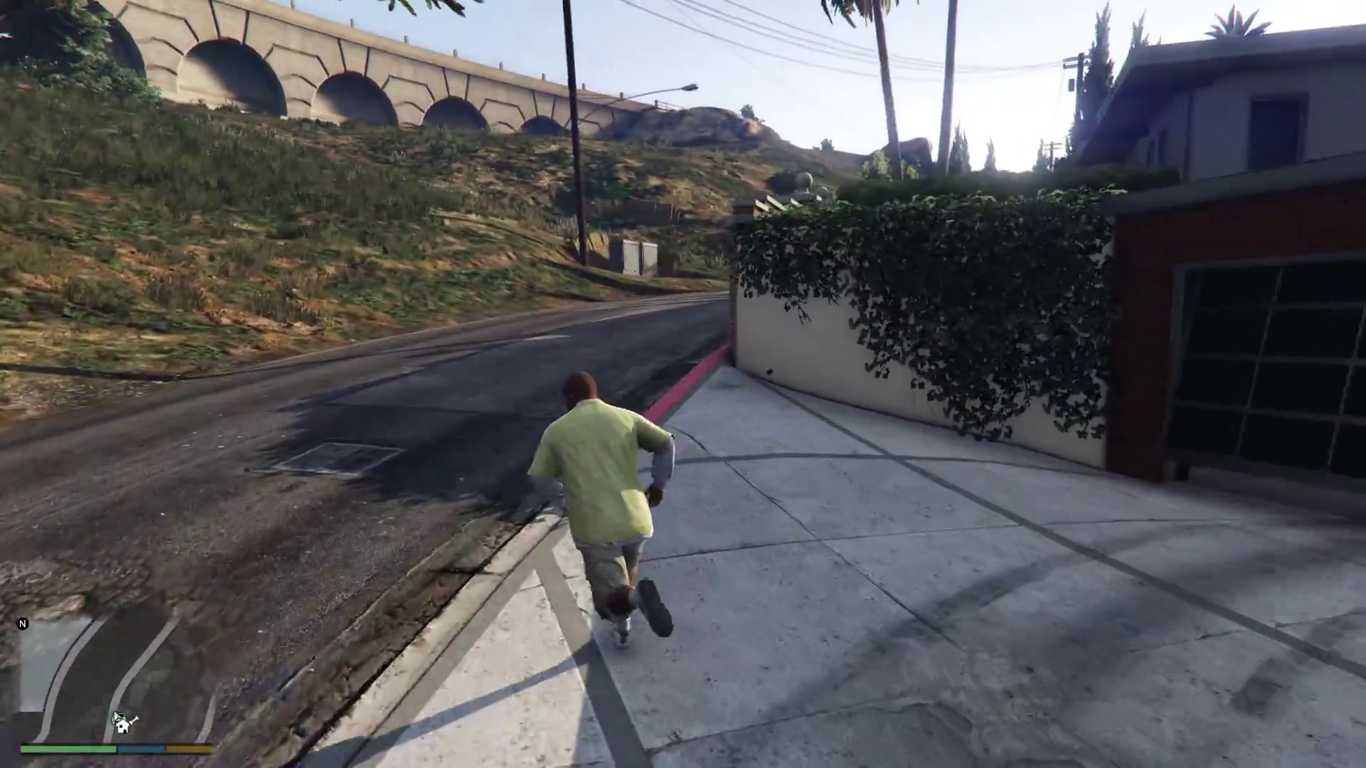
{"action": "key", "text": "w"}
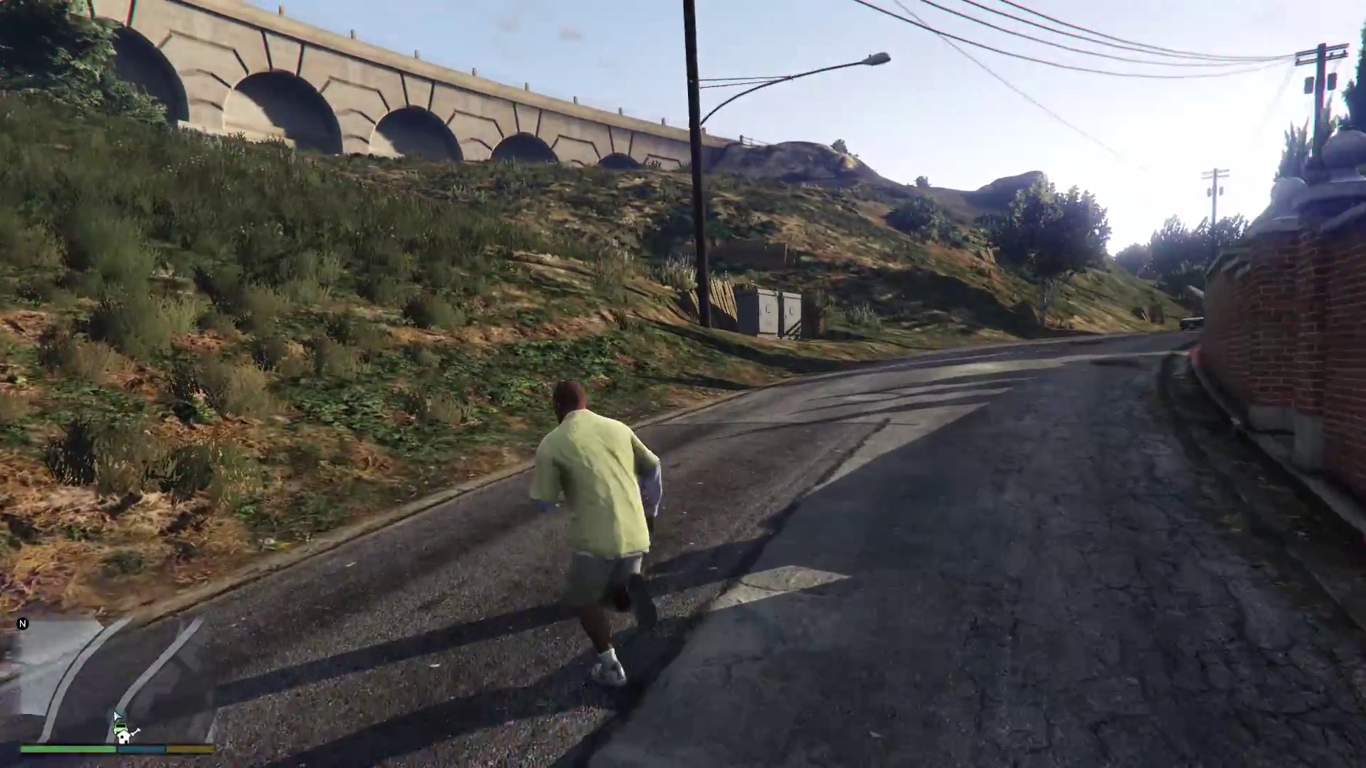
{"action": "key", "text": "w"}
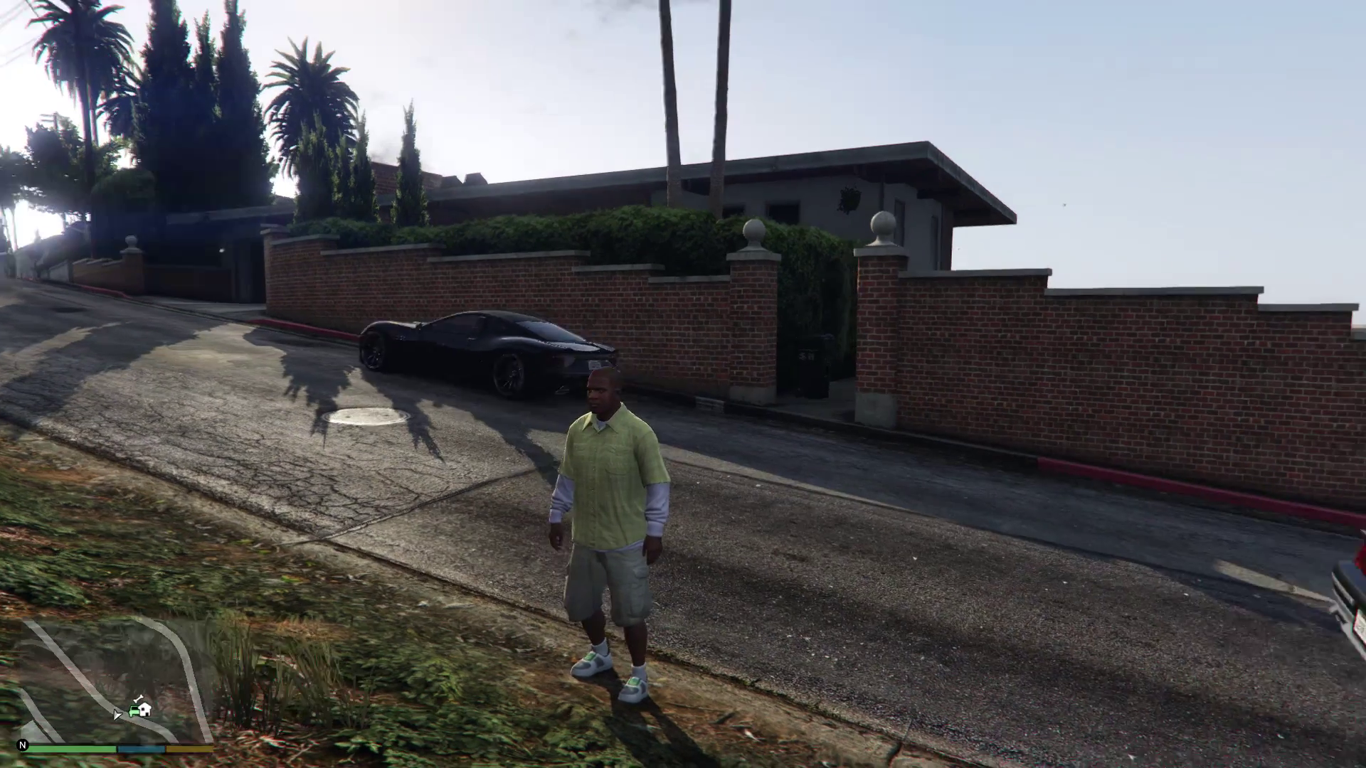
{"action": "key", "text": "F4"}
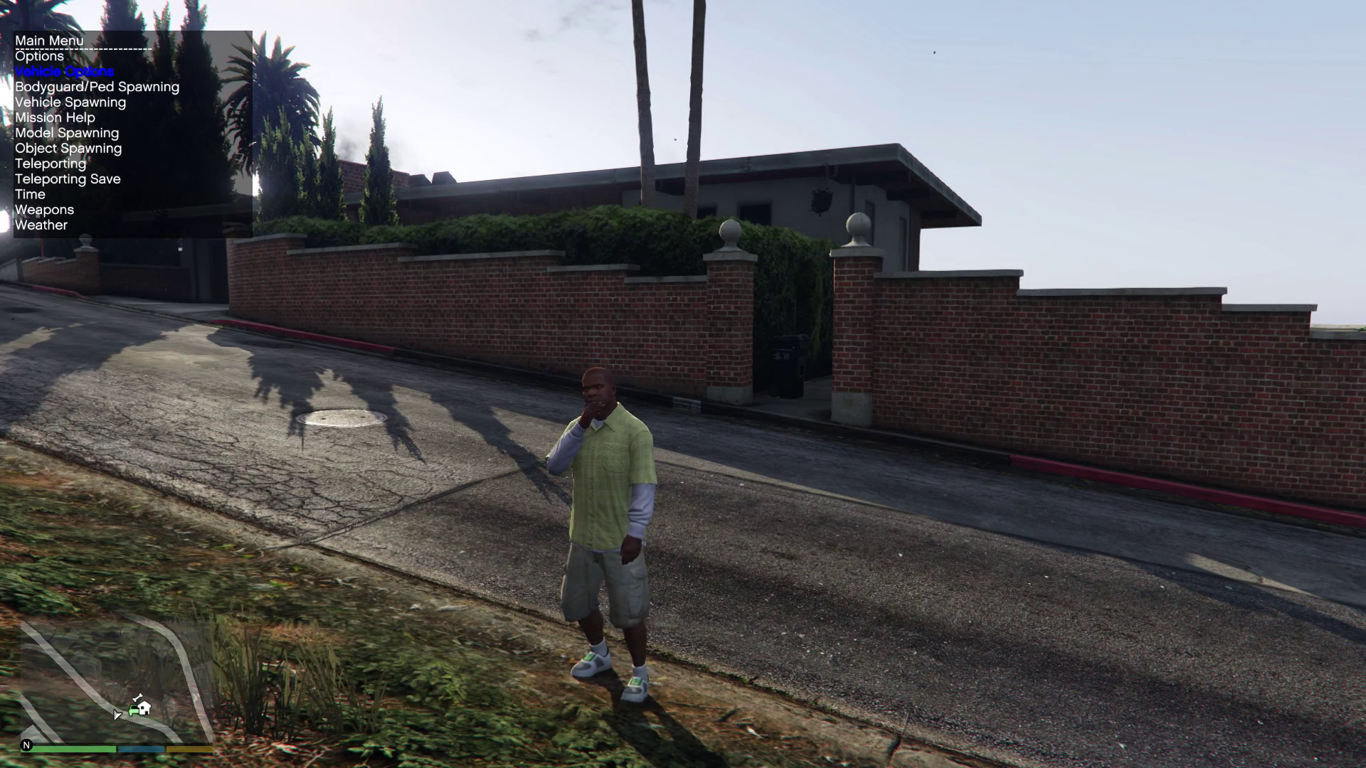
Step: Spawn the TWIZY via Vehicle Spawning > Spawn Vehicle By Model Name
{"action": "key", "text": "Down"}
{"action": "key", "text": "Down"}
{"action": "key", "text": "Down"}
{"action": "key", "text": "Up"}
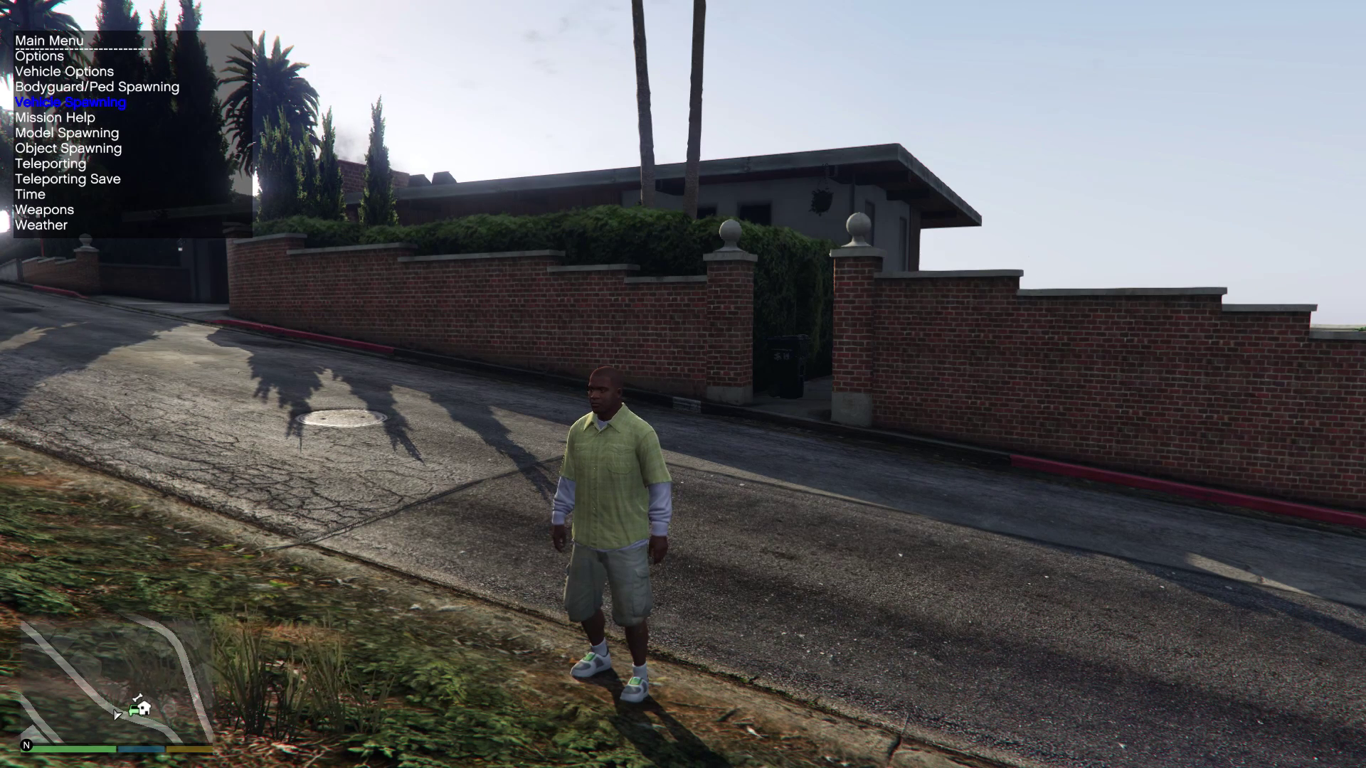
{"action": "key", "text": "Return"}
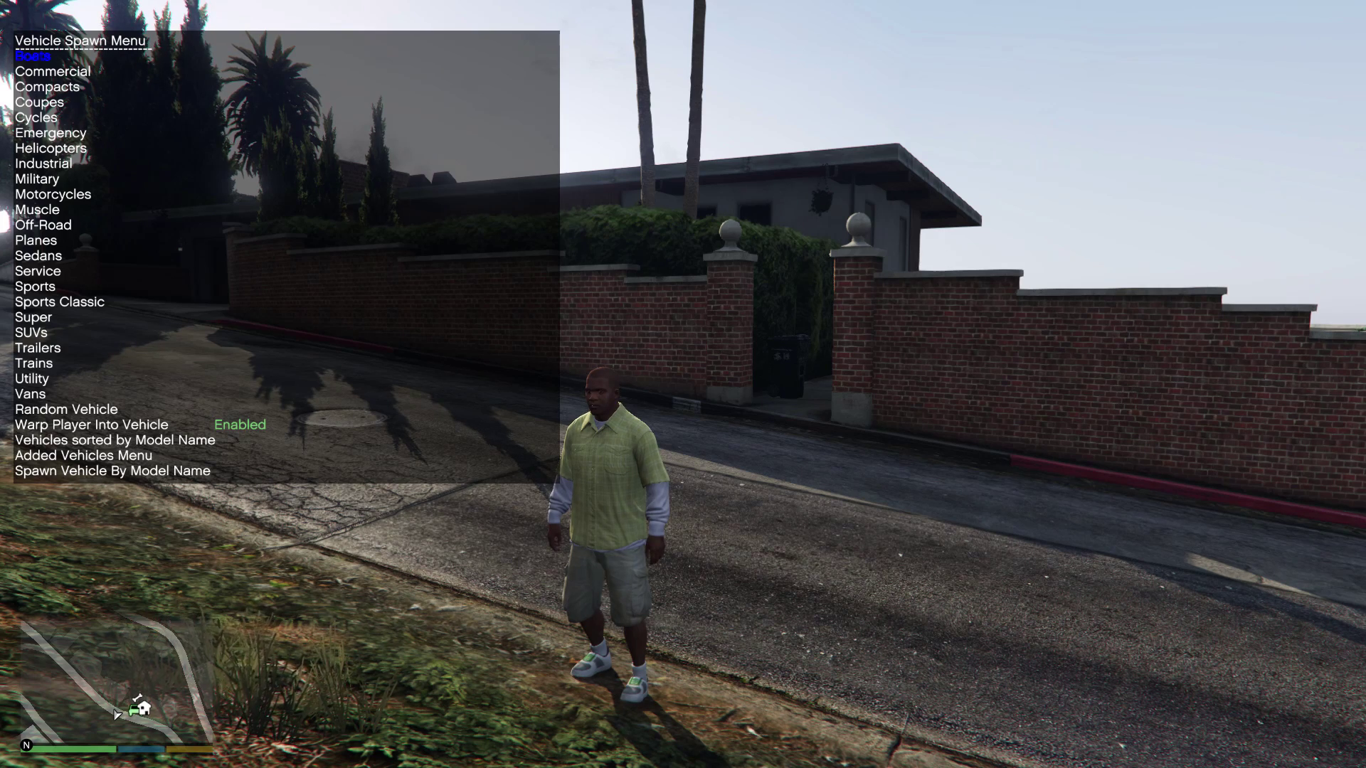
{"action": "key", "text": "Down"}
{"action": "key", "text": "Down"}
{"action": "key", "text": "Down"}
{"action": "key", "text": "Down"}
{"action": "key", "text": "Down"}
{"action": "key", "text": "Down"}
{"action": "key", "text": "Down"}
{"action": "key", "text": "Down"}
{"action": "key", "text": "Down"}
{"action": "key", "text": "Down"}
{"action": "key", "text": "Down"}
{"action": "key", "text": "Down"}
{"action": "key", "text": "Down"}
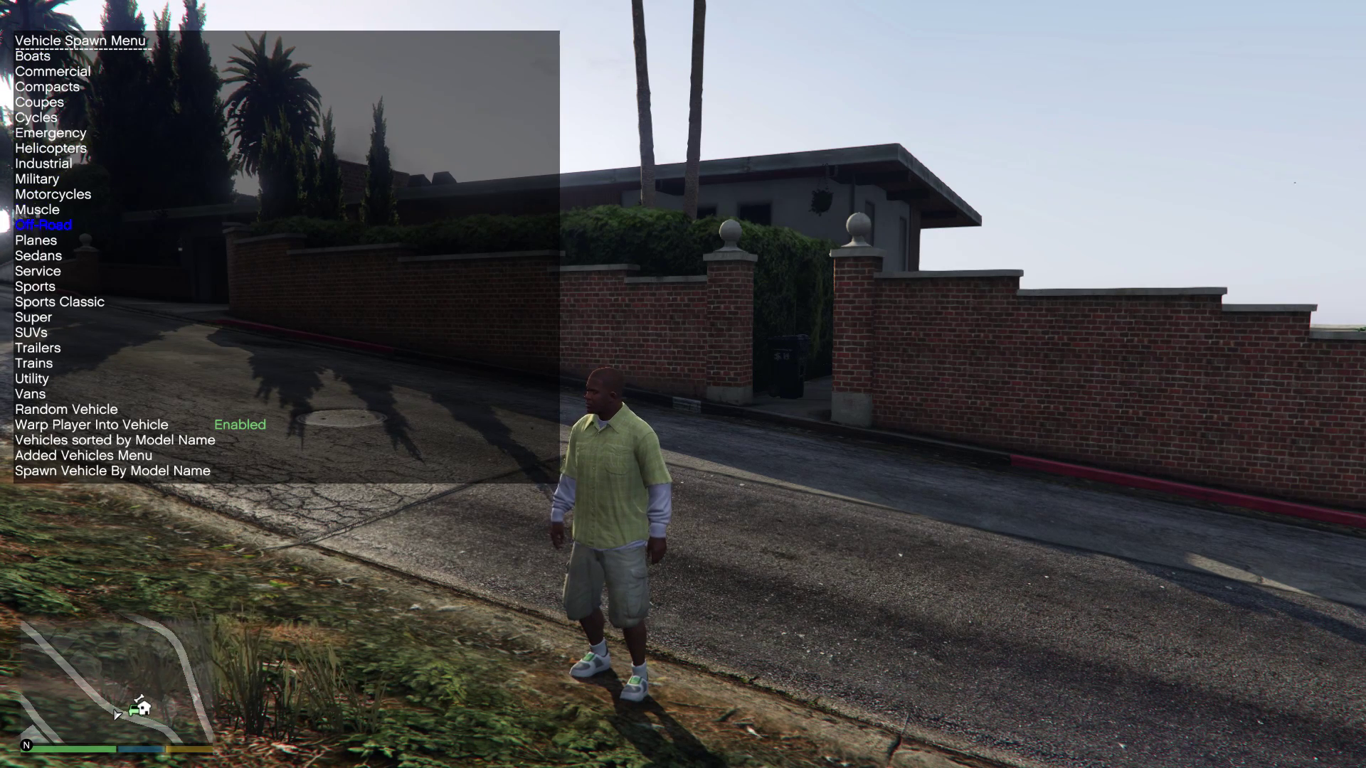
{"action": "key", "text": "Down"}
{"action": "key", "text": "Down"}
{"action": "key", "text": "Down"}
{"action": "key", "text": "Down"}
{"action": "key", "text": "Down"}
{"action": "key", "text": "Down"}
{"action": "key", "text": "Down"}
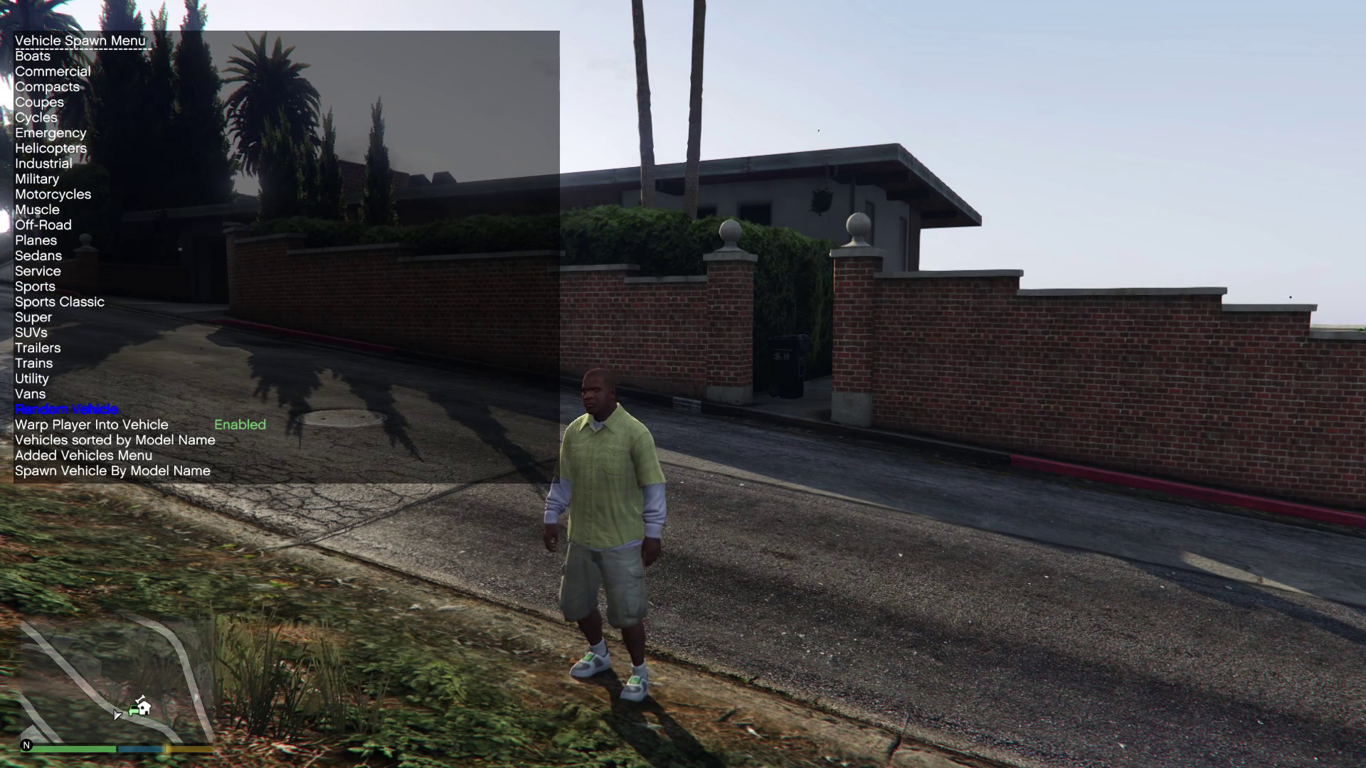
{"action": "key", "text": "Return"}
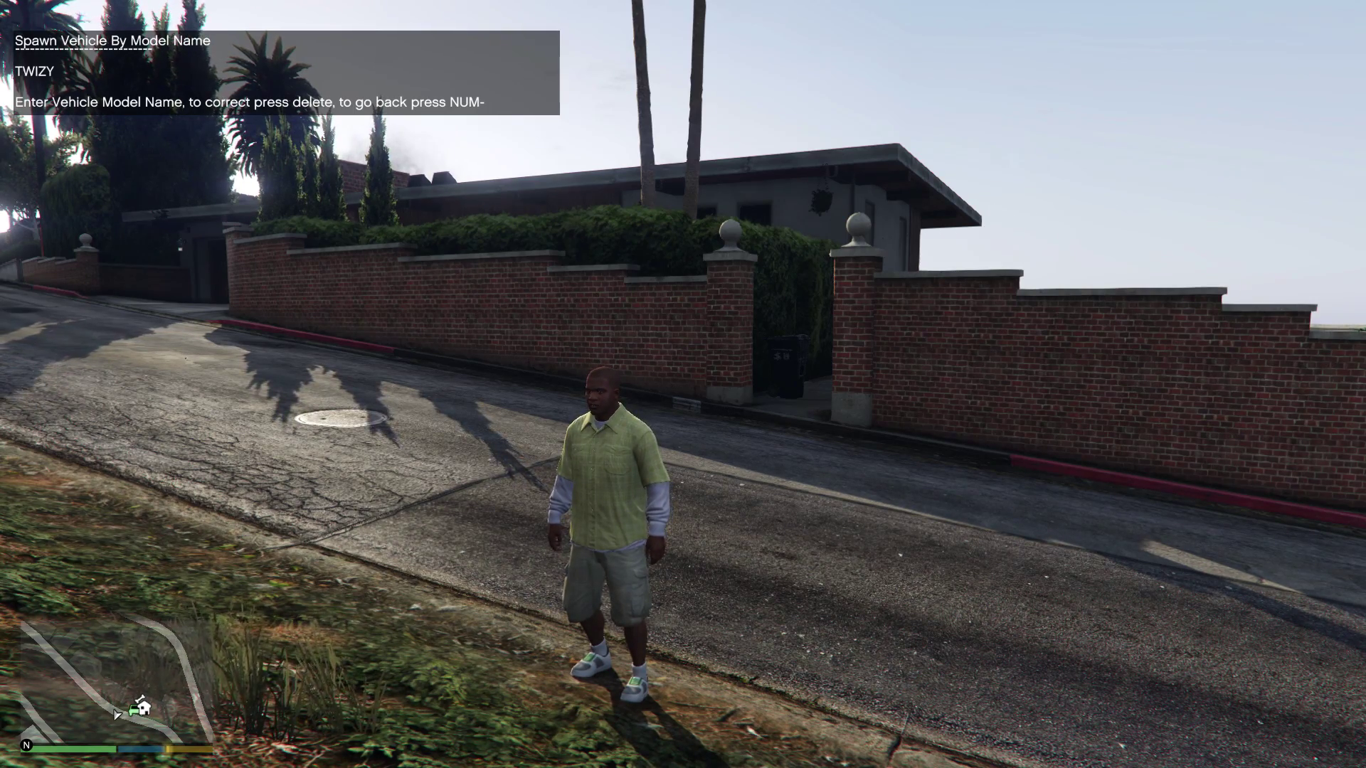
{"action": "key", "text": "Return"}
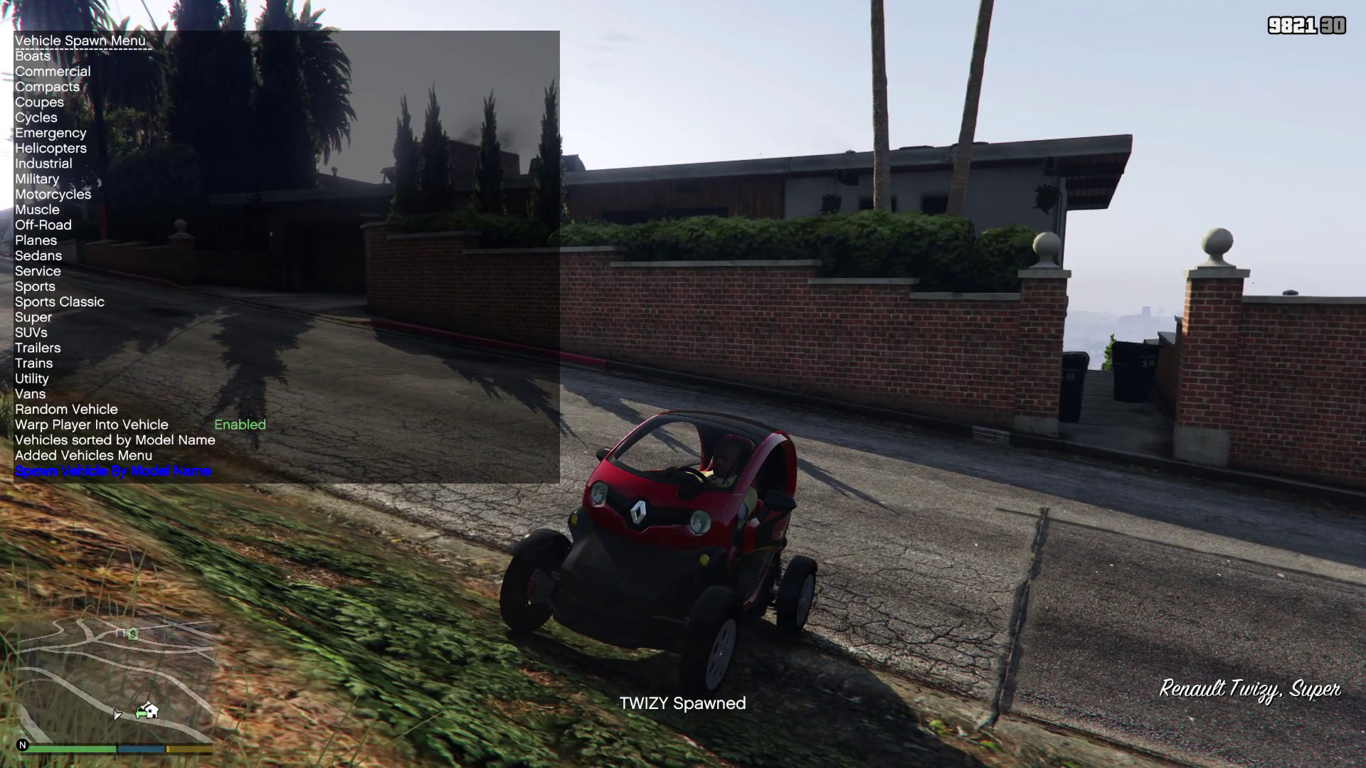
Step: Close the trainer, turn the radio off, and drive the Twizy to the garage with two blue cars
{"action": "key", "text": "BackSpace"}
{"action": "key", "text": "BackSpace"}
{"action": "key", "text": "q"}
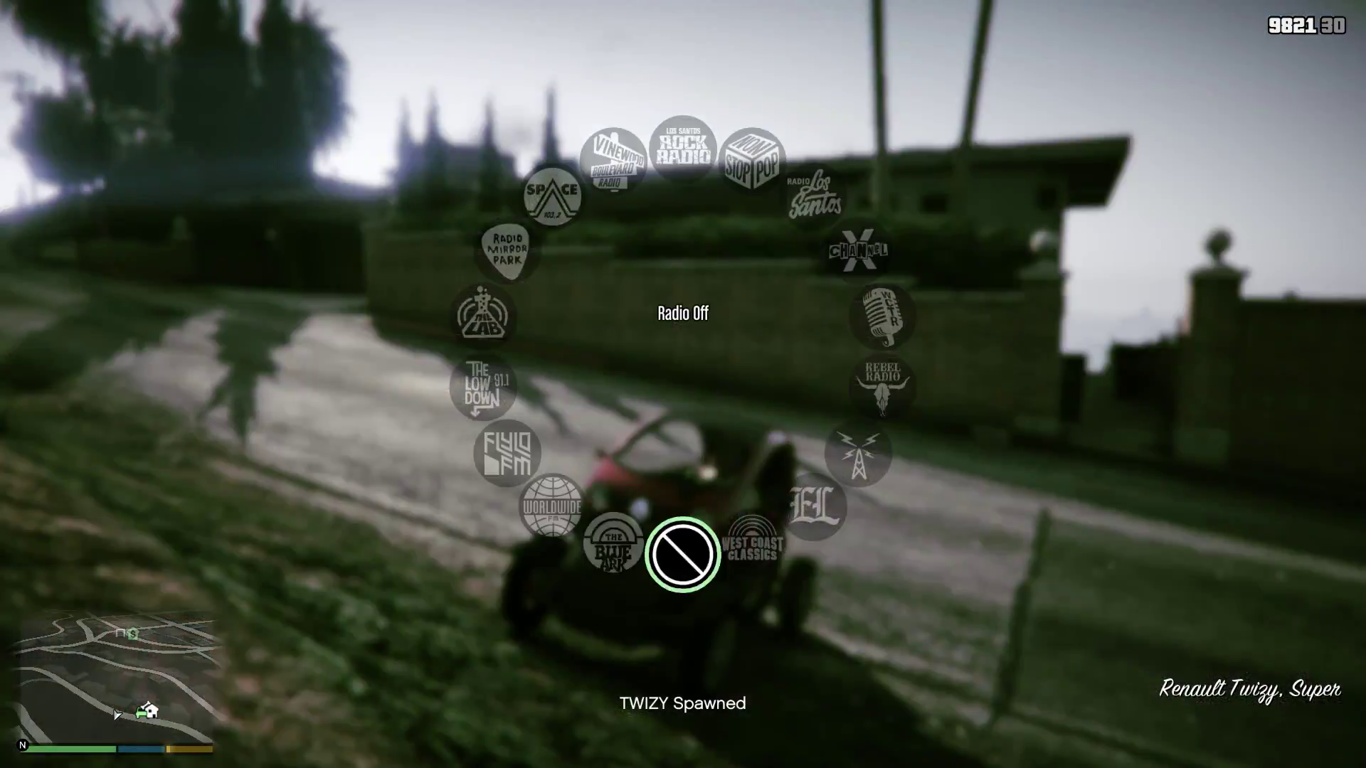
{"action": "key", "text": "w"}
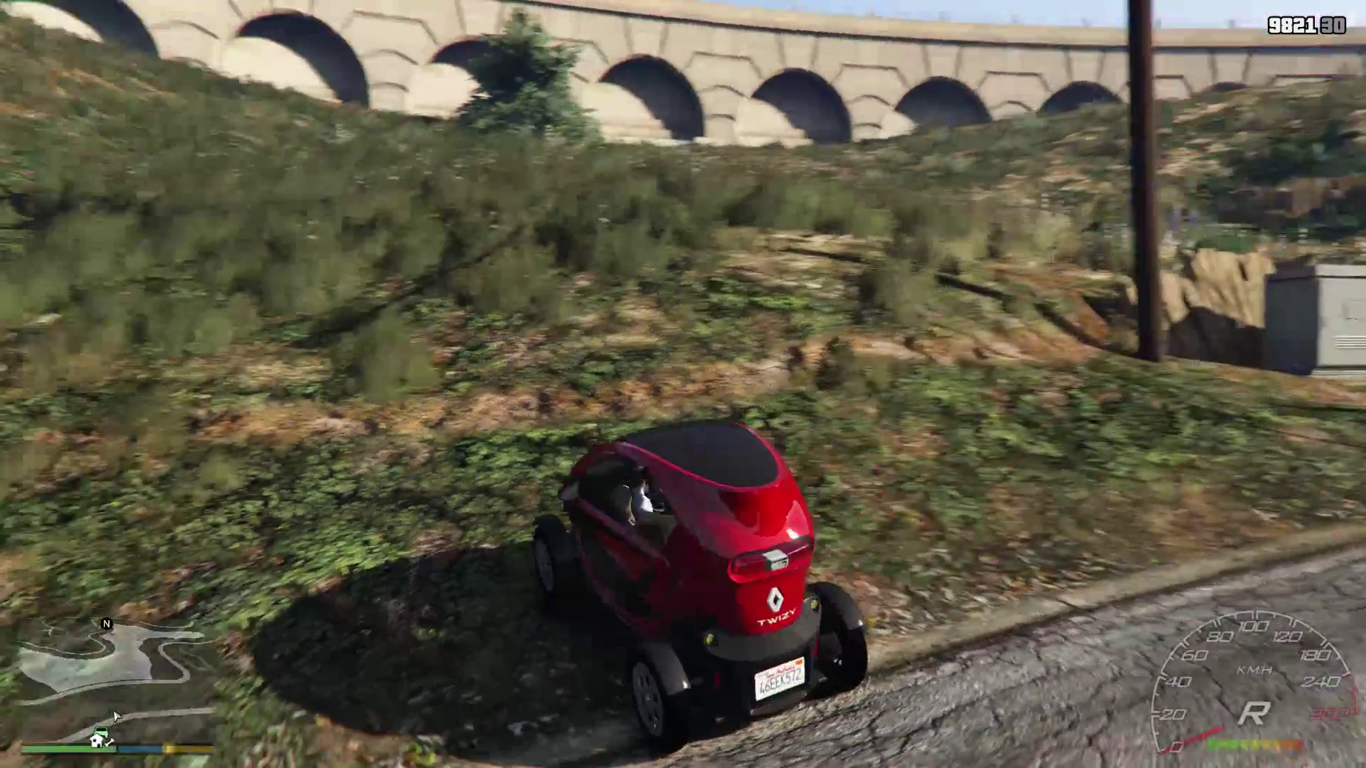
{"action": "key", "text": "f"}
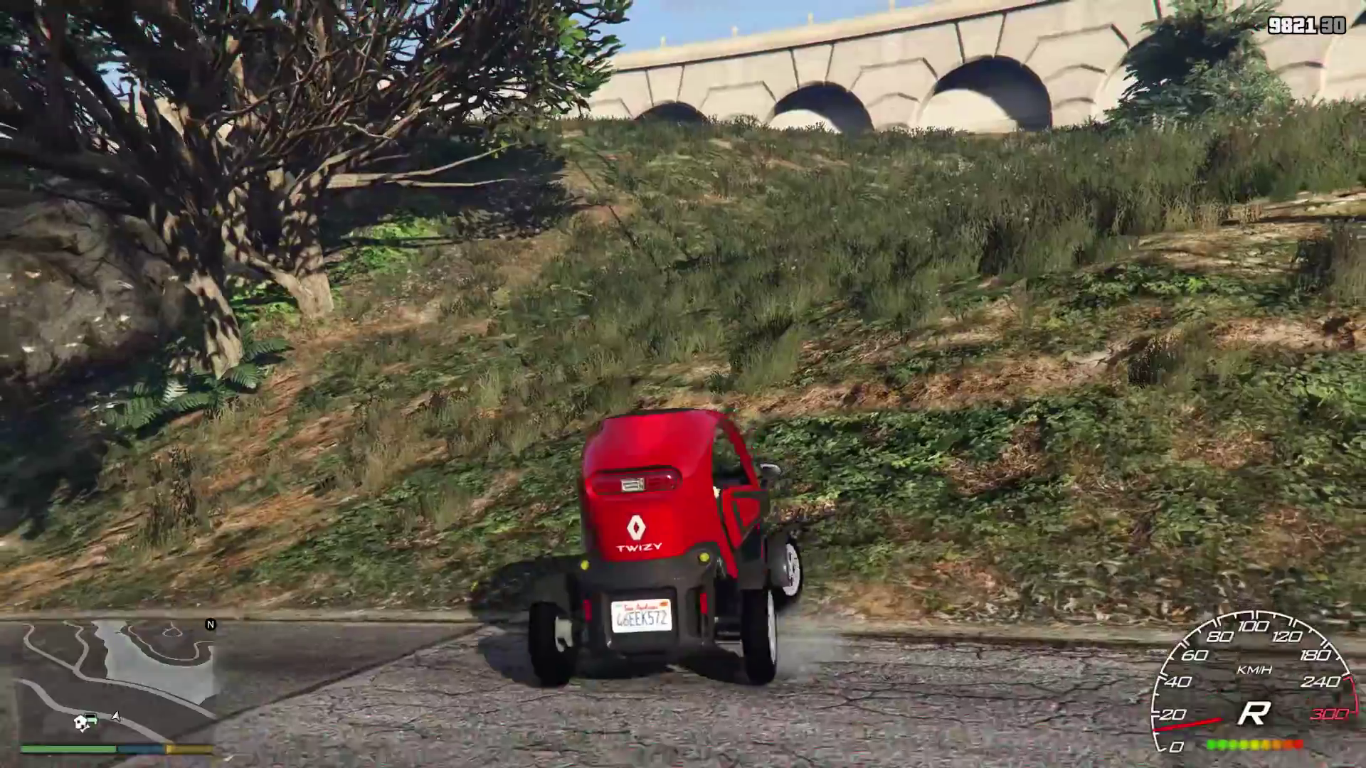
{"action": "key", "text": "f"}
{"action": "key", "text": "s"}
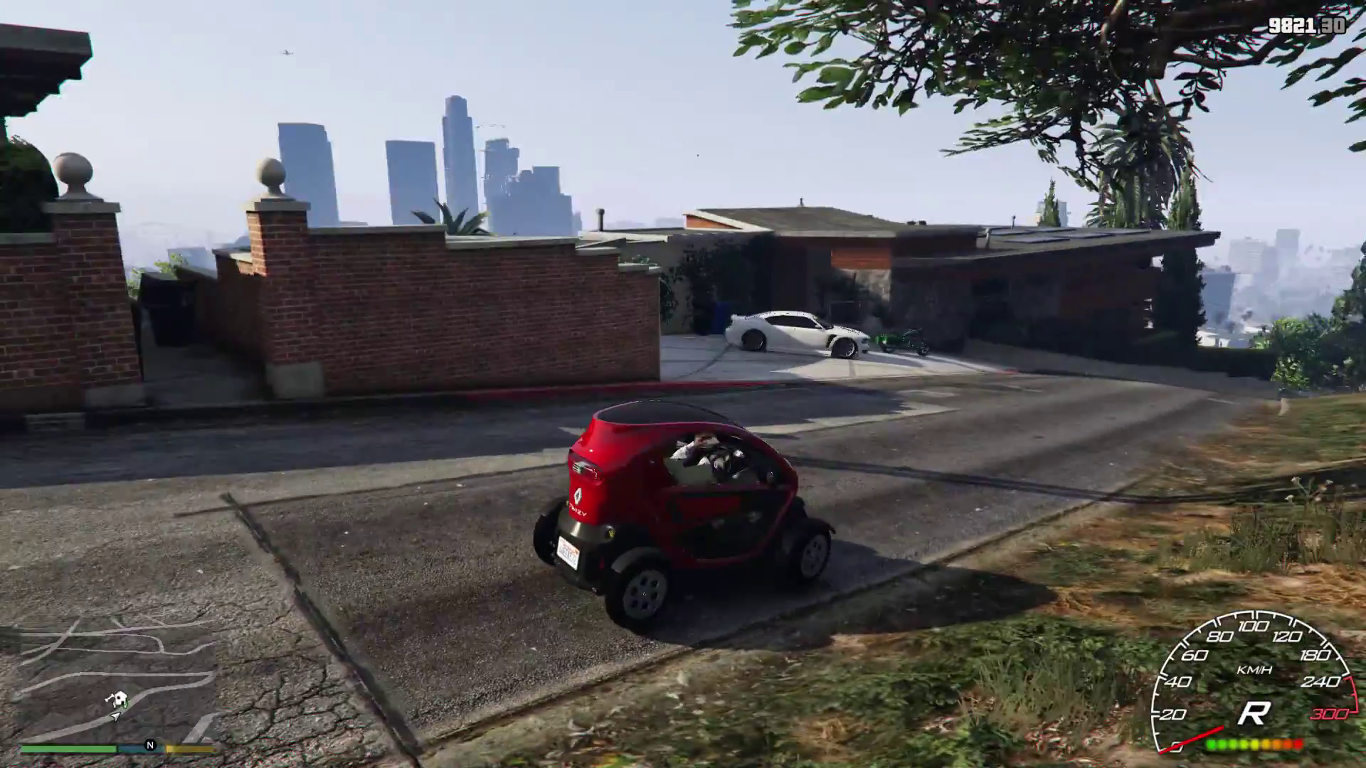